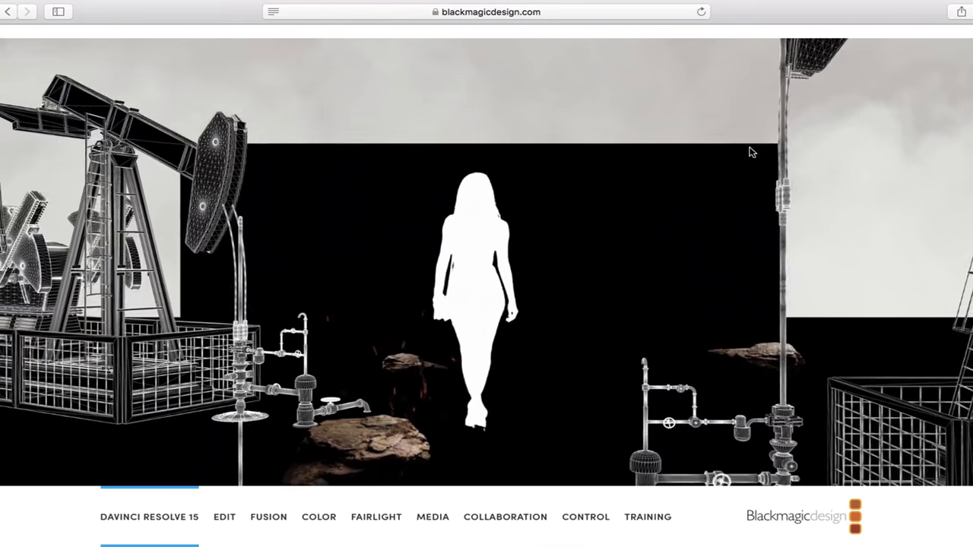
Scroll the Blackmagic Design page down to the DaVinci Resolve 15 Download Now and Buy Now cards
{"action": "scroll", "coordinate": [802, 138], "scroll_direction": "down", "scroll_amount": 20}
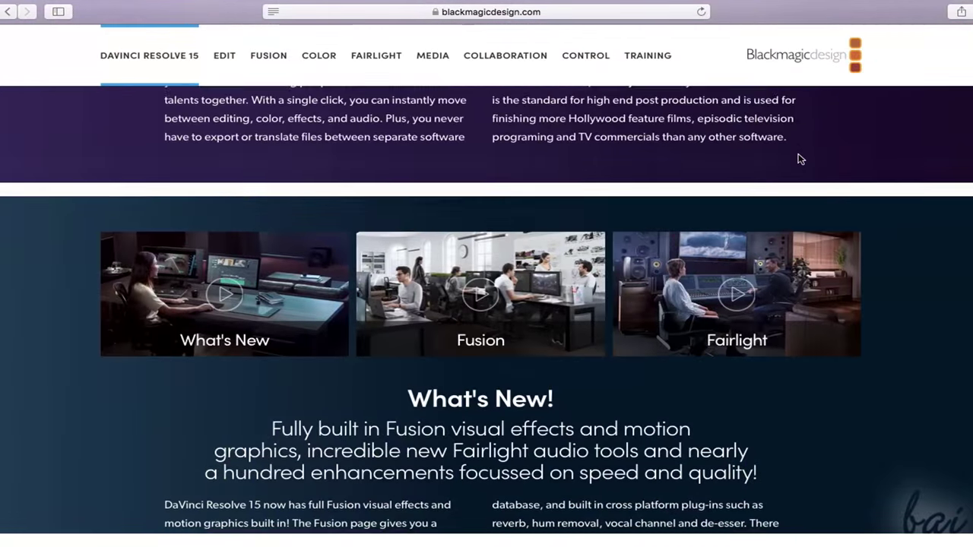
{"action": "scroll", "coordinate": [805, 159], "scroll_direction": "down", "scroll_amount": 20}
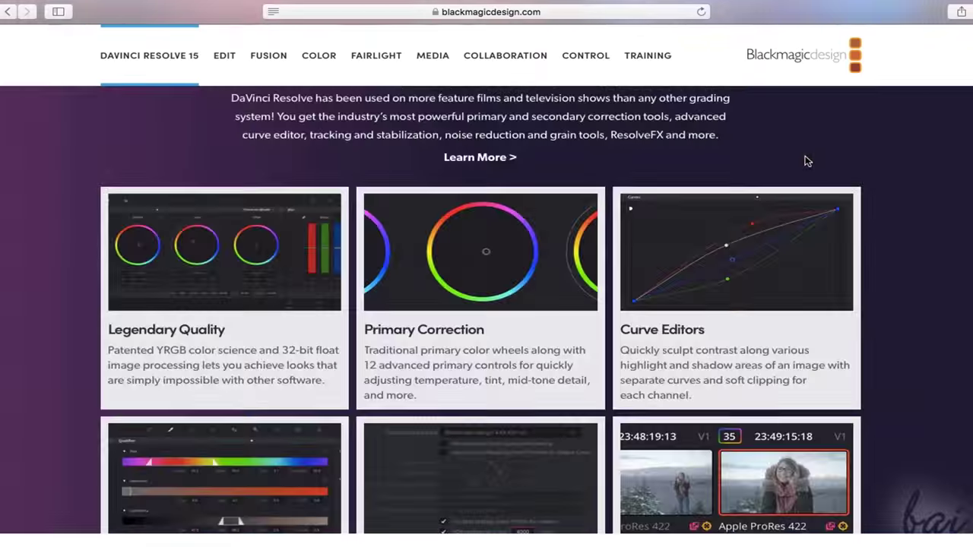
{"action": "scroll", "coordinate": [756, 212], "scroll_direction": "down", "scroll_amount": 20}
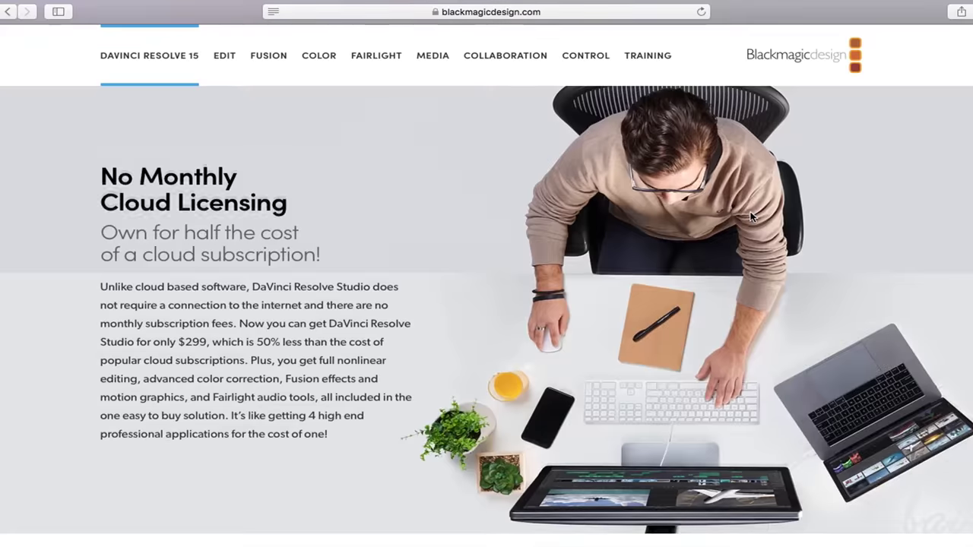
{"action": "scroll", "coordinate": [753, 211], "scroll_direction": "down", "scroll_amount": 20}
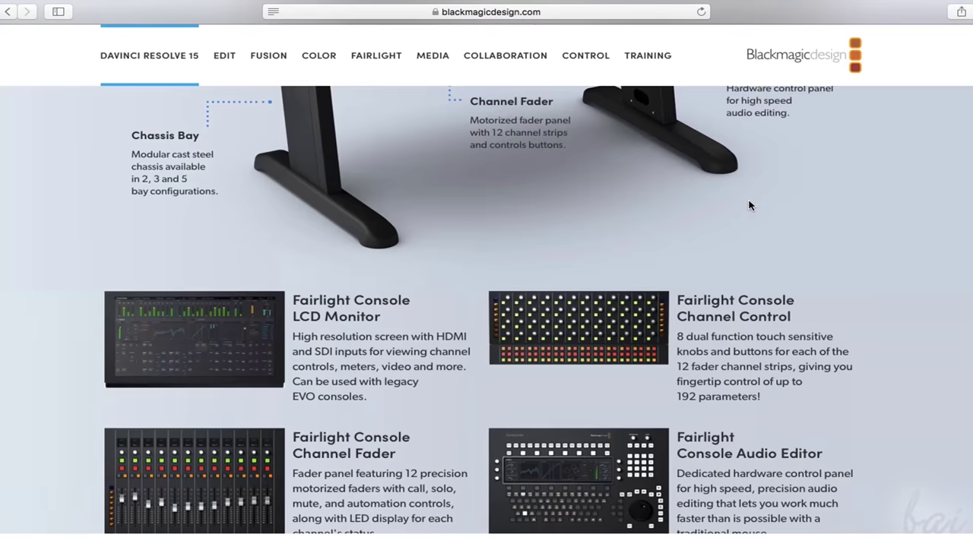
{"action": "scroll", "coordinate": [749, 205], "scroll_direction": "down", "scroll_amount": 20}
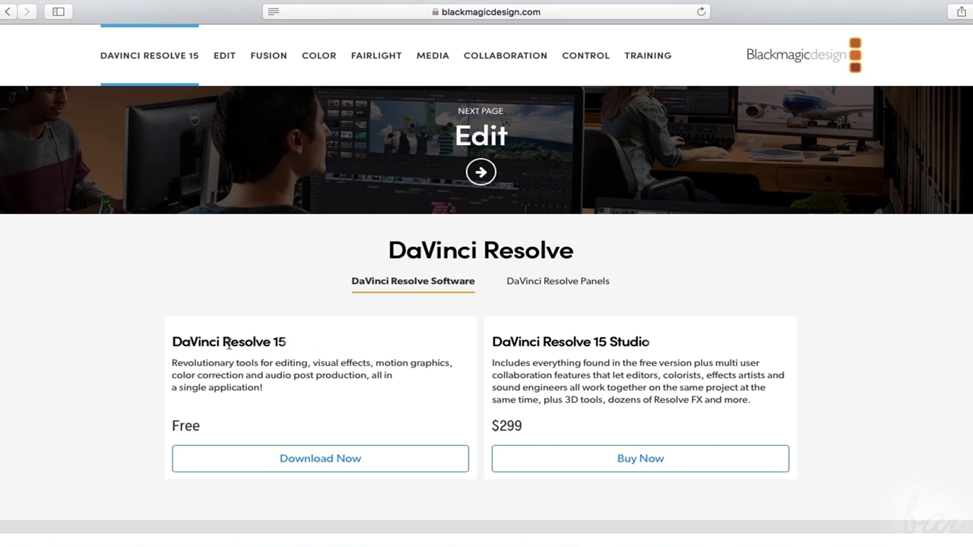
{"action": "left_click_drag", "start_coordinate": [229, 344], "coordinate": [256, 342]}
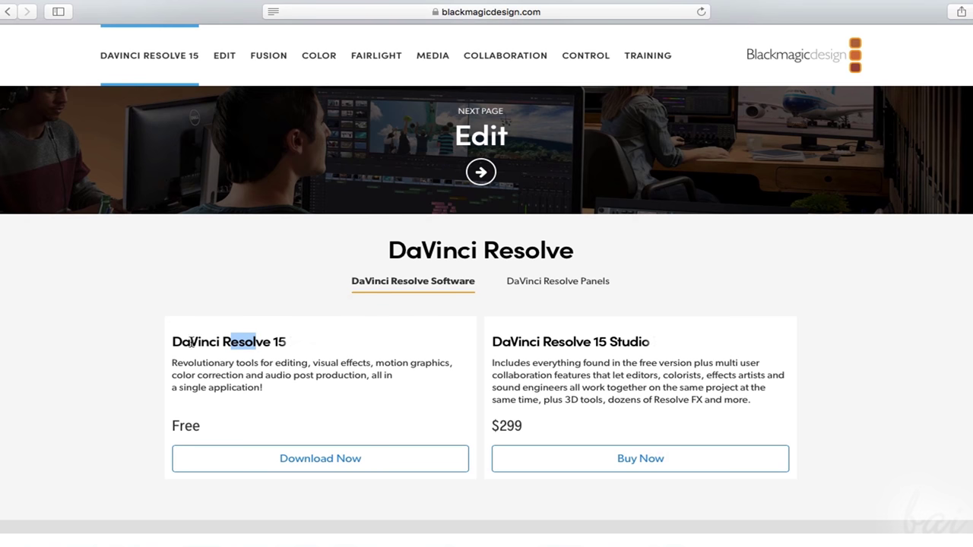
{"action": "left_click_drag", "start_coordinate": [176, 343], "coordinate": [239, 343]}
{"action": "left_click", "coordinate": [239, 343]}
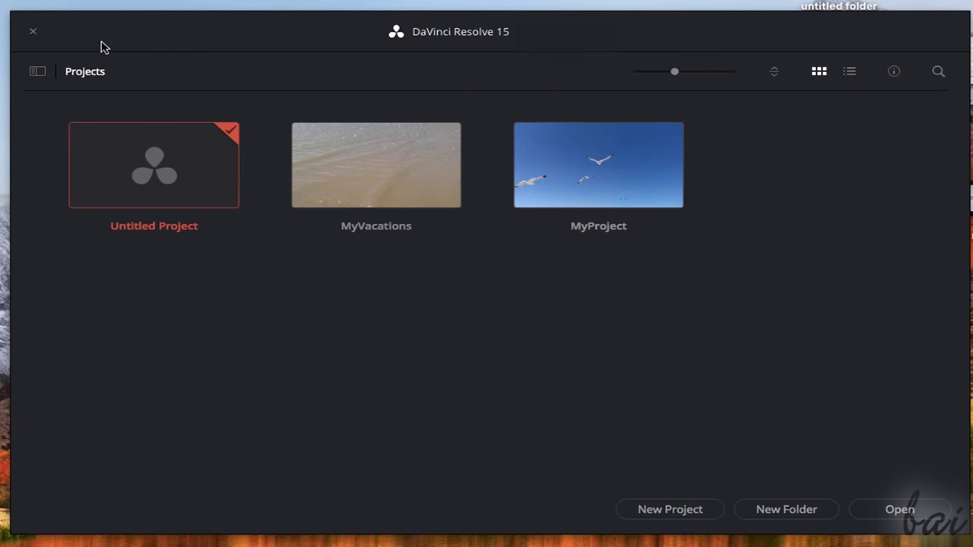
In the Databases list, create a new Disk database named boh
{"action": "left_click", "coordinate": [37, 72]}
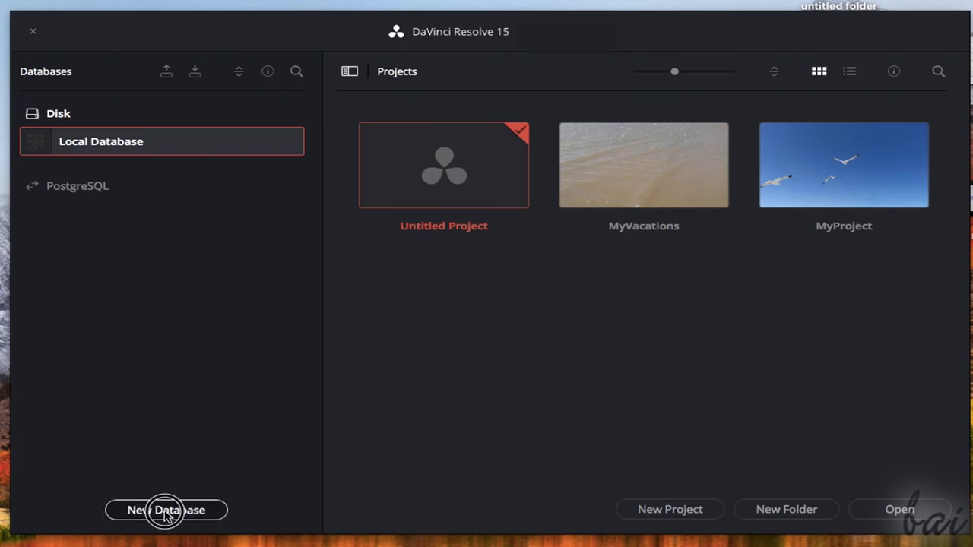
{"action": "left_click", "coordinate": [167, 510]}
{"action": "left_click", "coordinate": [404, 218]}
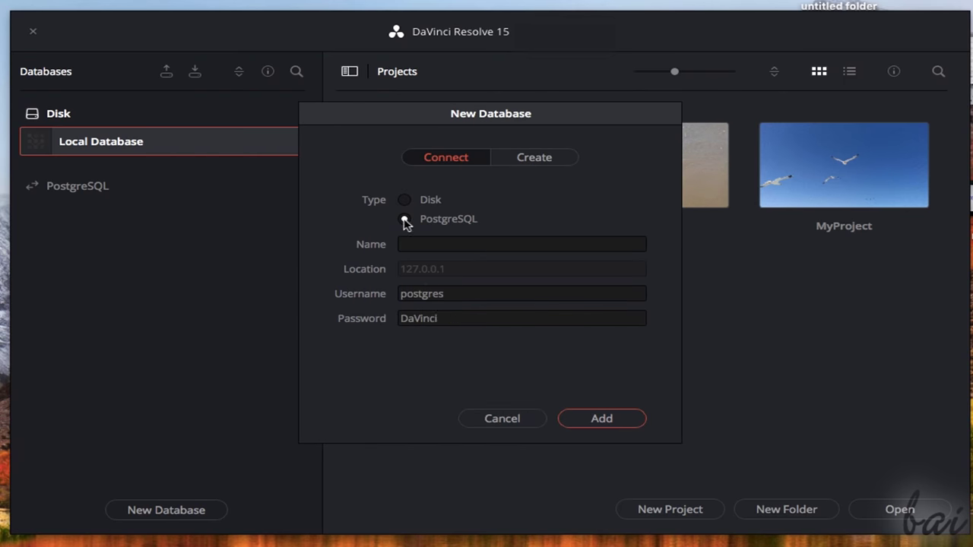
{"action": "left_click", "coordinate": [405, 201]}
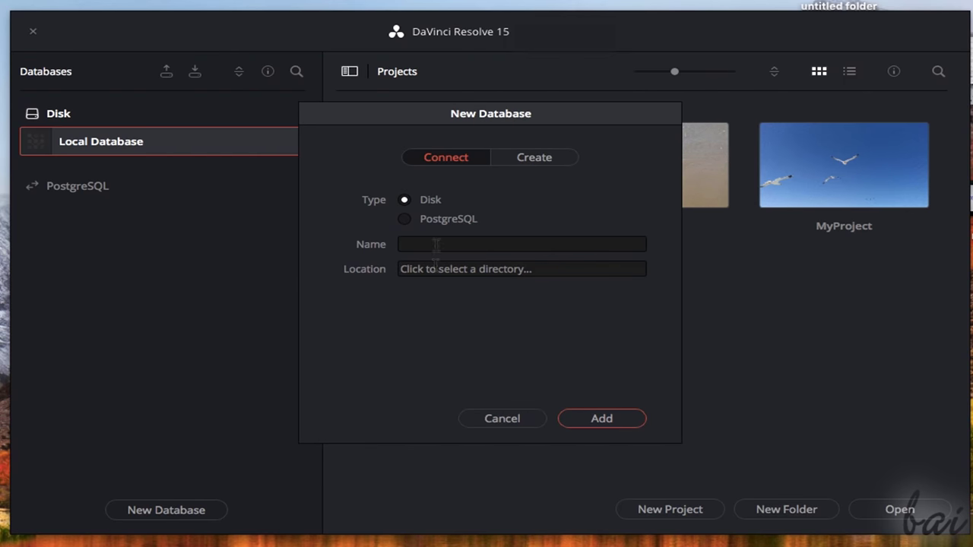
{"action": "left_click", "coordinate": [525, 159]}
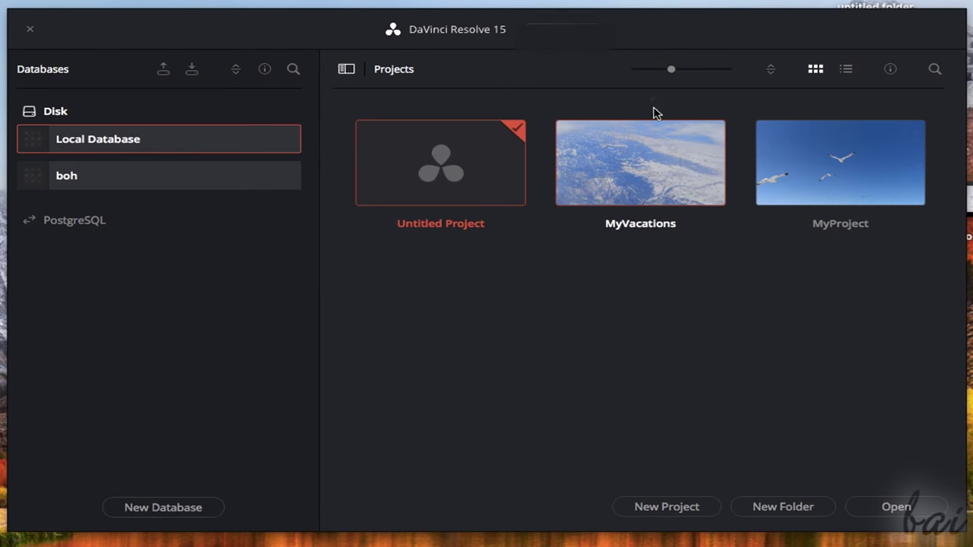
Open the Untitled Project from the Project Manager list
{"action": "double_click", "coordinate": [684, 159]}
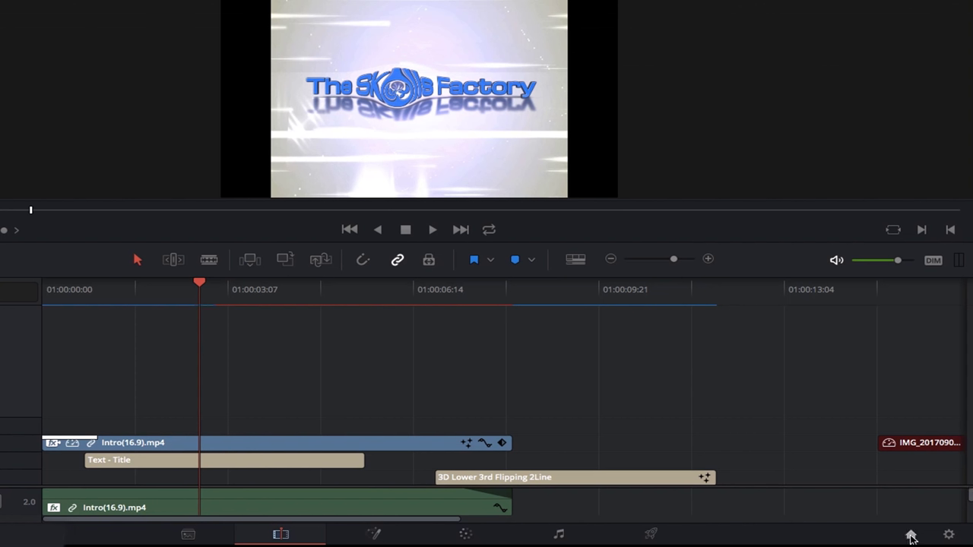
{"action": "left_click", "coordinate": [911, 536]}
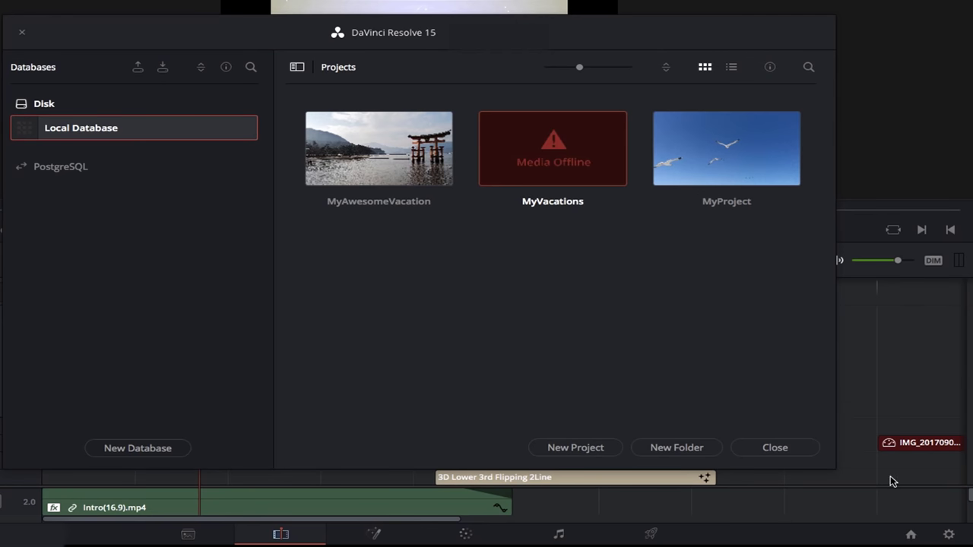
{"action": "left_click", "coordinate": [560, 159]}
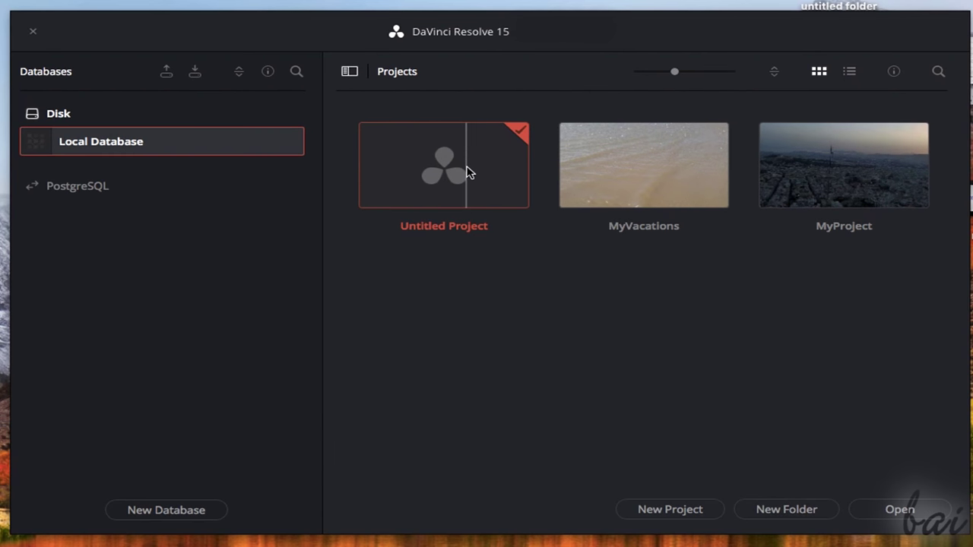
{"action": "double_click", "coordinate": [468, 173]}
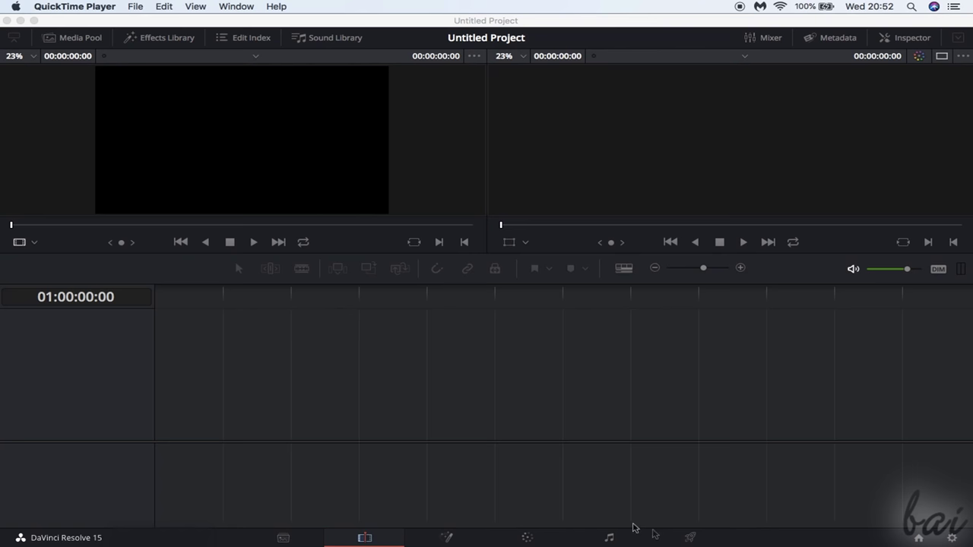
Add the IMG_20180115 and IMG_20180120 photos from MyAlbum to the media pool
{"action": "left_click", "coordinate": [285, 537]}
{"action": "double_click", "coordinate": [232, 94]}
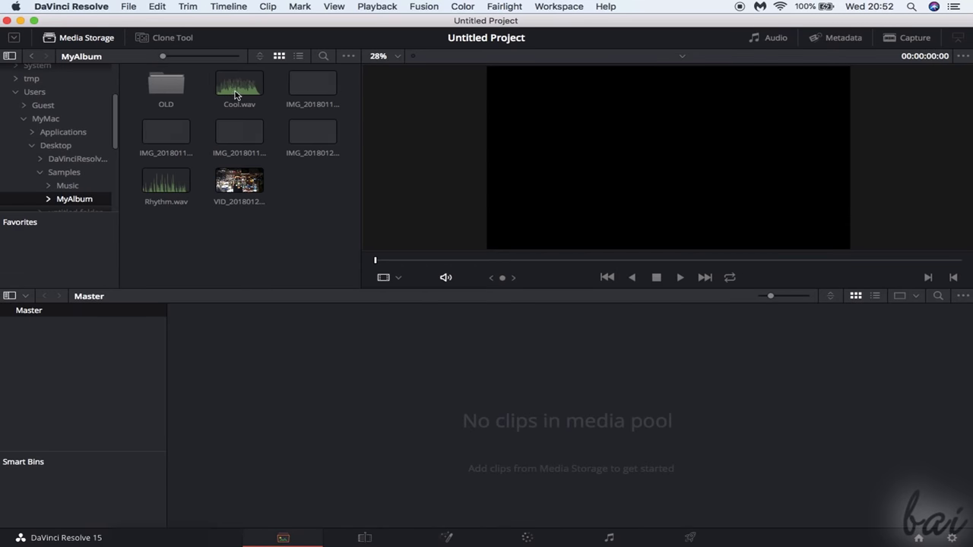
{"action": "left_click_drag", "start_coordinate": [316, 83], "coordinate": [224, 380]}
{"action": "left_click_drag", "start_coordinate": [315, 125], "coordinate": [323, 342]}
On the Edit page, place IMG_20180115 and then IMG_20180120 on V1
{"action": "left_click", "coordinate": [365, 539]}
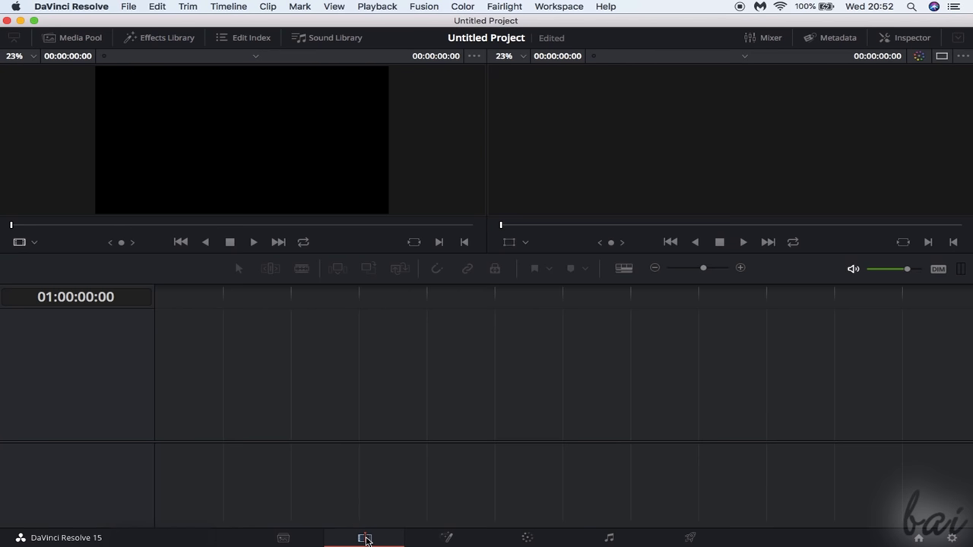
{"action": "left_click", "coordinate": [73, 38]}
{"action": "left_click_drag", "start_coordinate": [185, 85], "coordinate": [206, 410]}
{"action": "left_click_drag", "start_coordinate": [185, 150], "coordinate": [362, 453]}
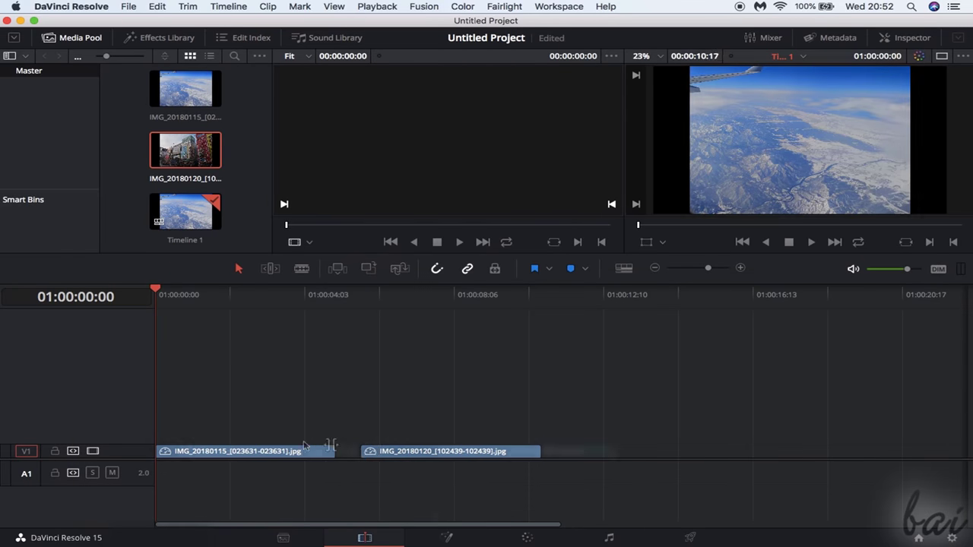
In Fusion, connect BrightnessContrast1 to MediaOut1 and raise the Gain to brighten the photo
{"action": "left_click", "coordinate": [446, 538]}
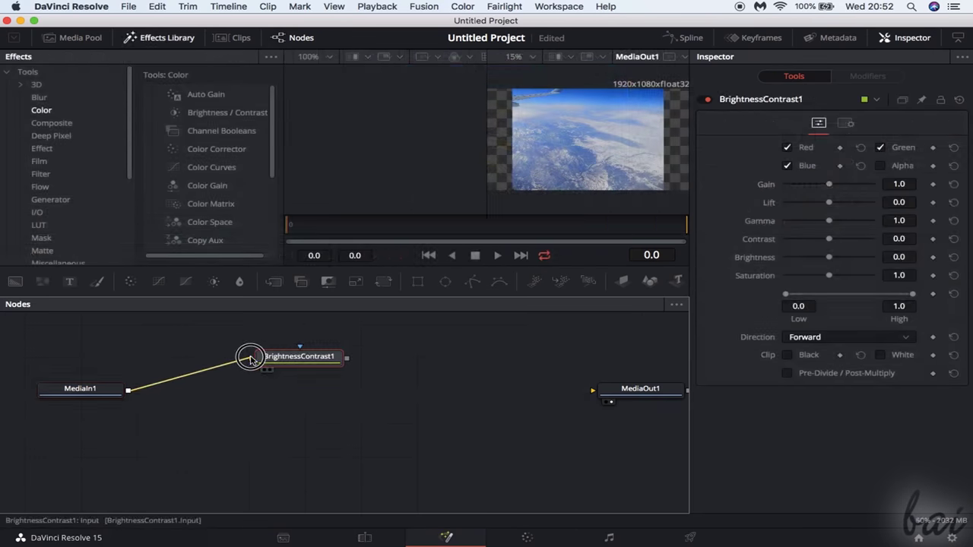
{"action": "left_click_drag", "start_coordinate": [348, 358], "coordinate": [594, 390]}
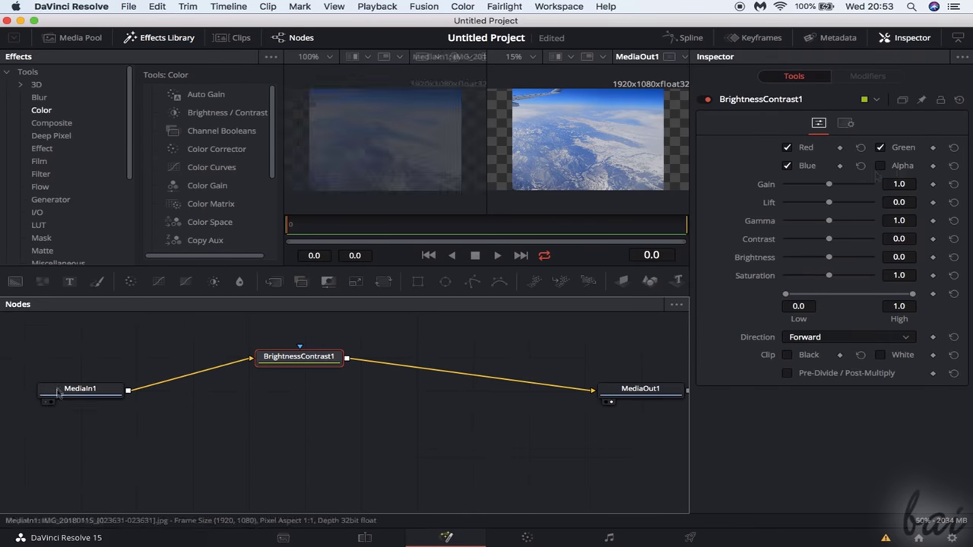
{"action": "mouse_move", "coordinate": [832, 188]}
{"action": "left_mouse_down"}
{"action": "mouse_move", "coordinate": [857, 187]}
{"action": "mouse_move", "coordinate": [831, 187]}
{"action": "left_mouse_up"}
Step through the Color and Fairlight pages to the Deliver page and change its layout
{"action": "left_click", "coordinate": [527, 537]}
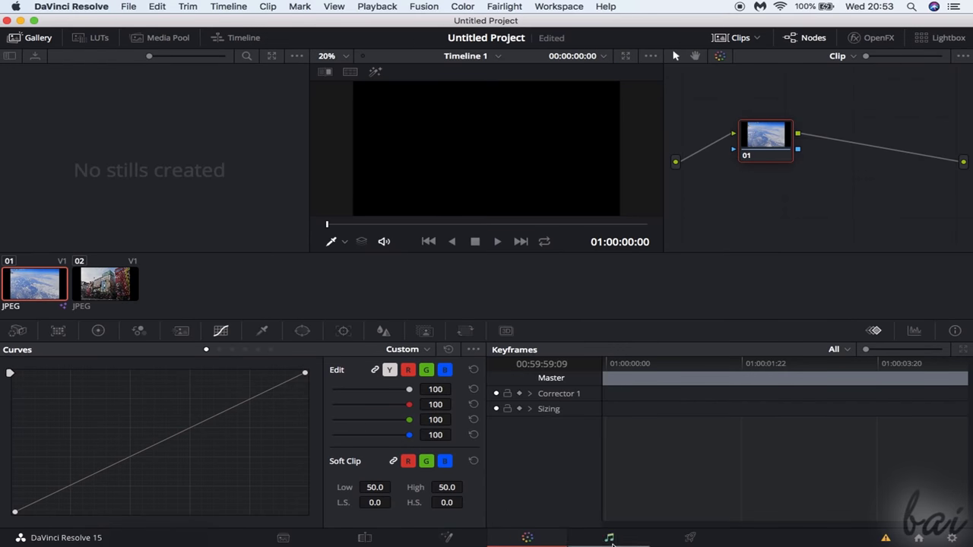
{"action": "left_click", "coordinate": [610, 538]}
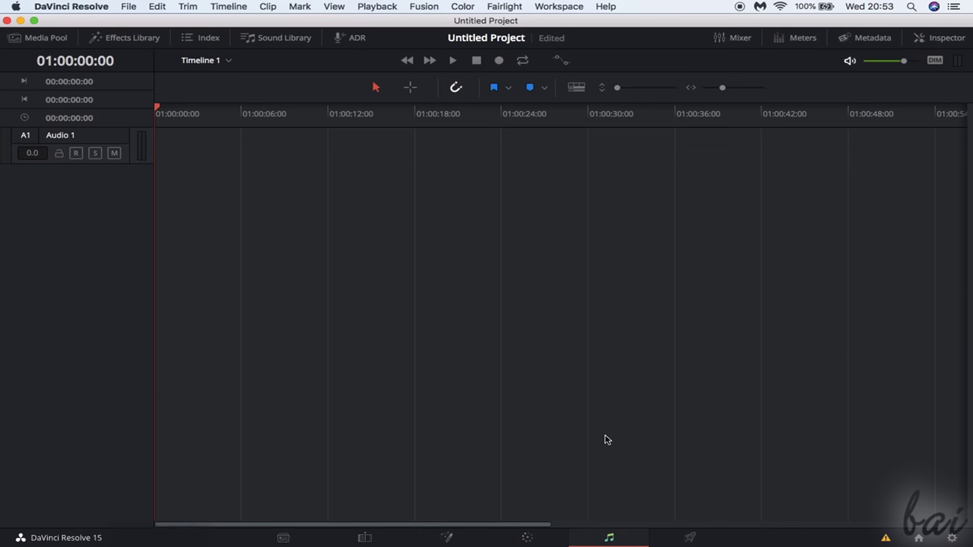
{"action": "left_click", "coordinate": [683, 540]}
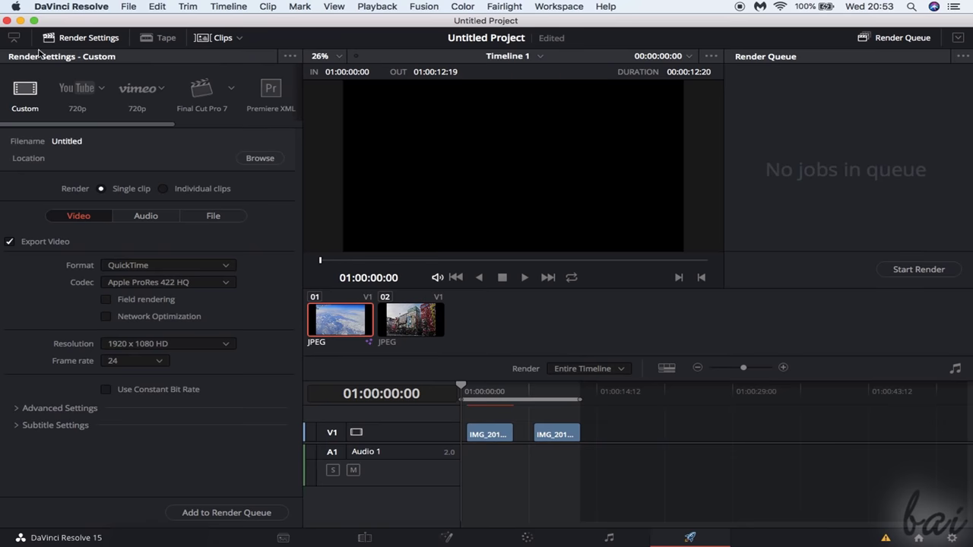
{"action": "left_click", "coordinate": [14, 37]}
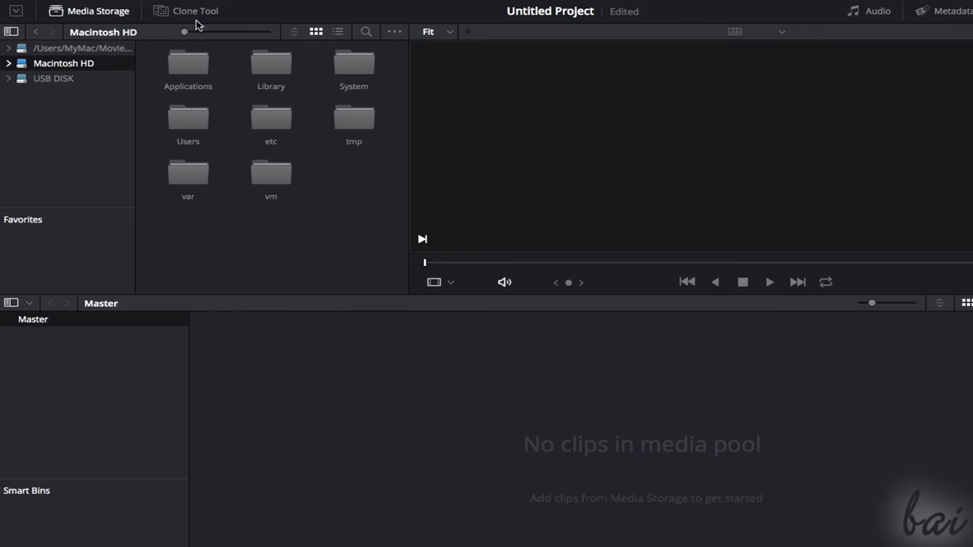
In Media Storage, expand Macintosh HD and open the MyAlbum folder
{"action": "left_click", "coordinate": [91, 18]}
{"action": "left_click", "coordinate": [92, 19]}
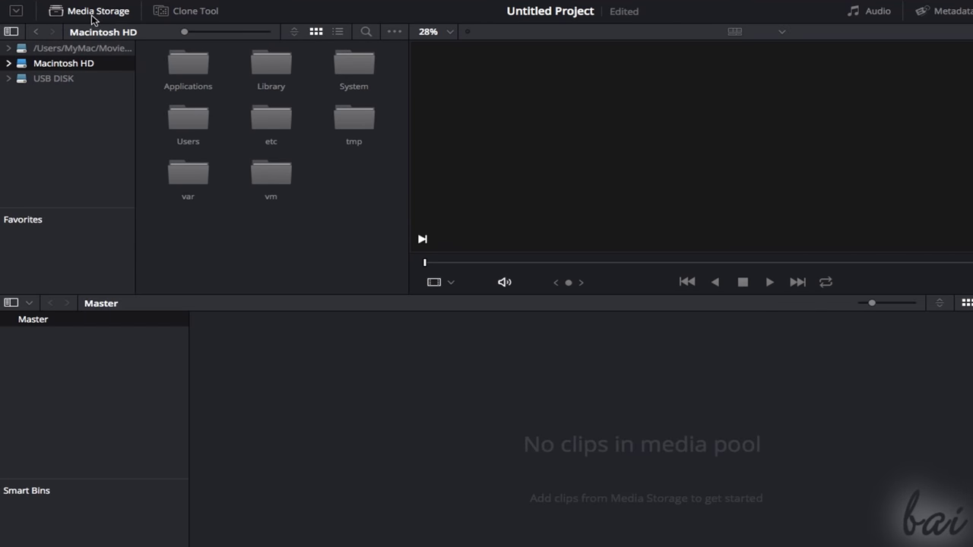
{"action": "left_click", "coordinate": [8, 63]}
{"action": "scroll", "coordinate": [115, 101], "scroll_direction": "down", "scroll_amount": 2}
{"action": "left_click_drag", "start_coordinate": [130, 109], "coordinate": [134, 139]}
{"action": "left_click", "coordinate": [72, 161]}
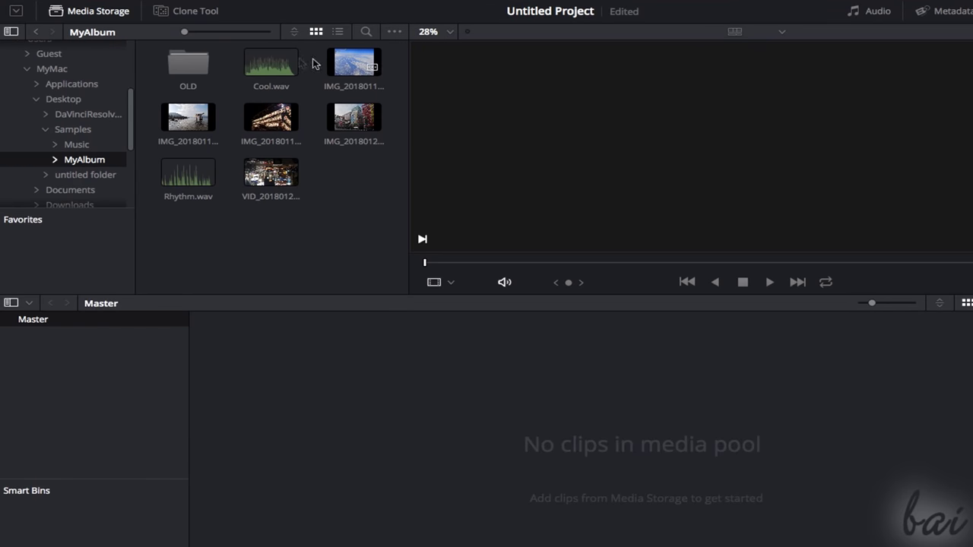
Add IMG_20180115, IMG_20180116 and Rhythm.wav to the media pool
{"action": "left_click", "coordinate": [353, 62]}
{"action": "left_click_drag", "start_coordinate": [353, 63], "coordinate": [247, 402]}
{"action": "left_click_drag", "start_coordinate": [190, 122], "coordinate": [373, 353]}
{"action": "left_click", "coordinate": [190, 181]}
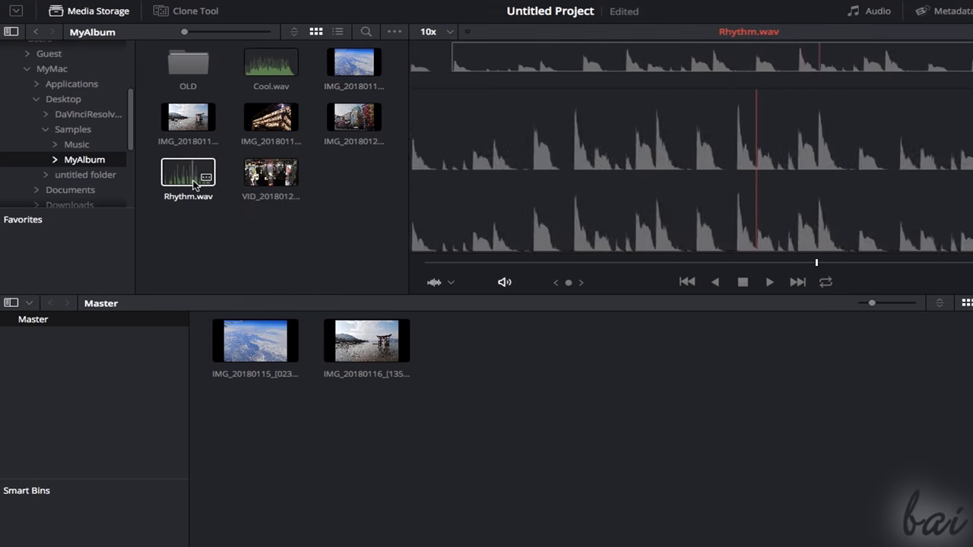
{"action": "left_click_drag", "start_coordinate": [190, 180], "coordinate": [494, 370]}
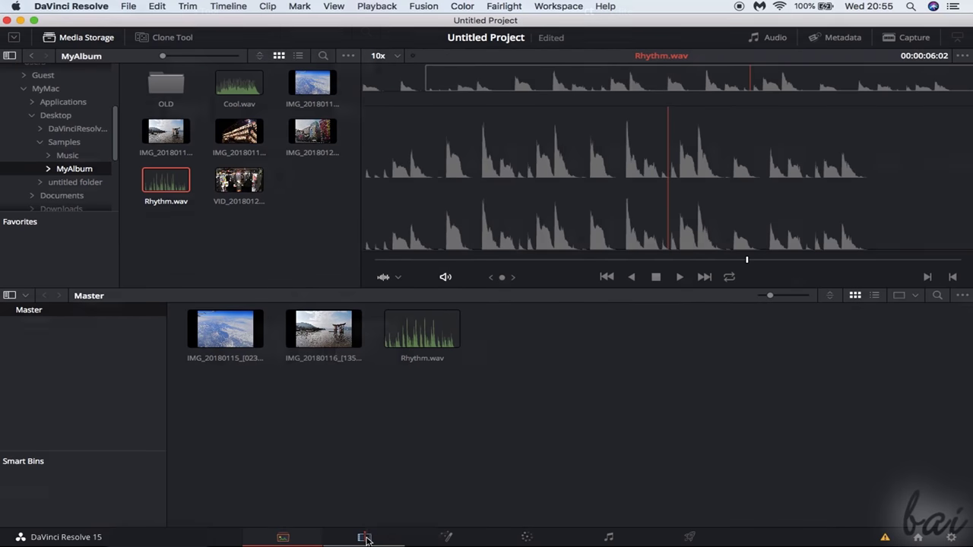
On the Edit page, put IMG_20180116 after the first photo and add the VID_20180121_205604.mp4 street video
{"action": "left_click", "coordinate": [365, 536]}
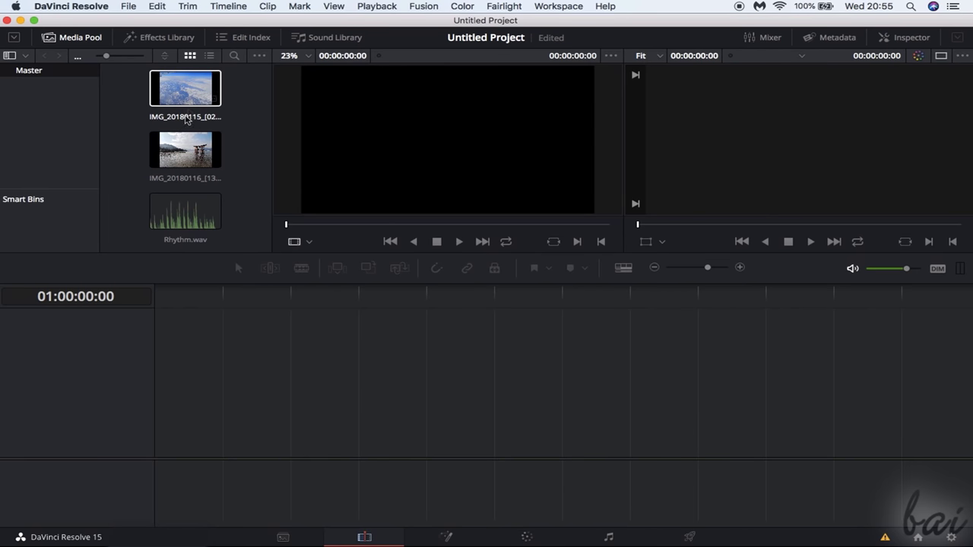
{"action": "left_click", "coordinate": [193, 93]}
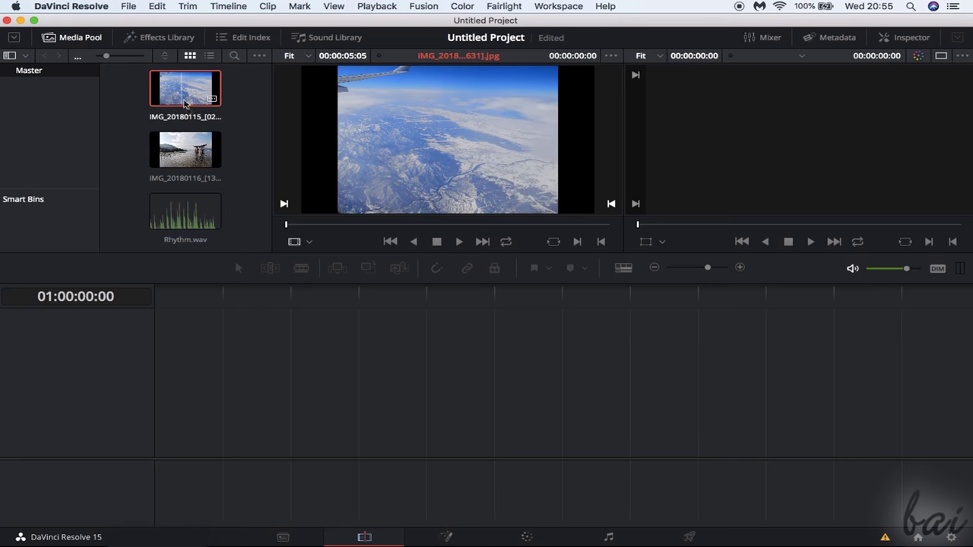
{"action": "left_click", "coordinate": [197, 152]}
{"action": "left_click_drag", "start_coordinate": [197, 152], "coordinate": [221, 451]}
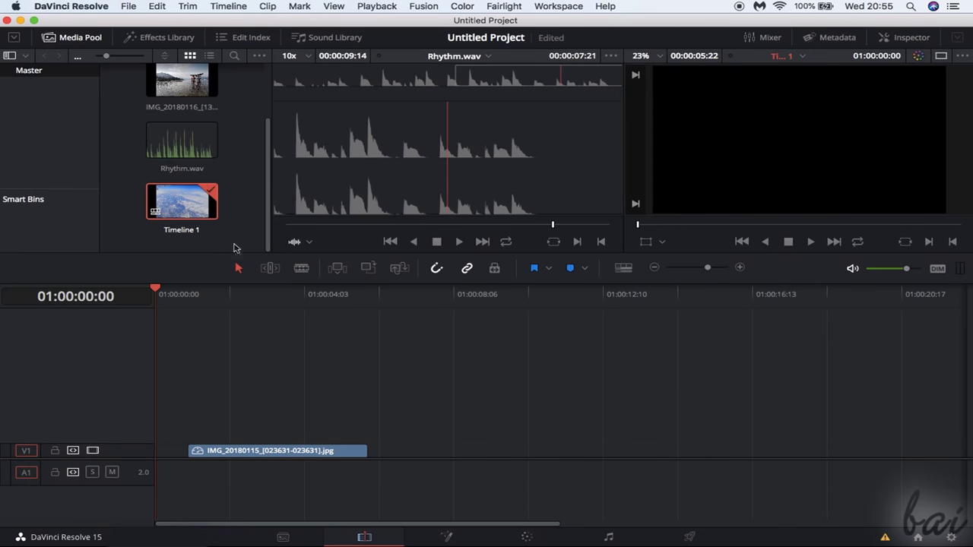
{"action": "left_click_drag", "start_coordinate": [206, 86], "coordinate": [401, 452]}
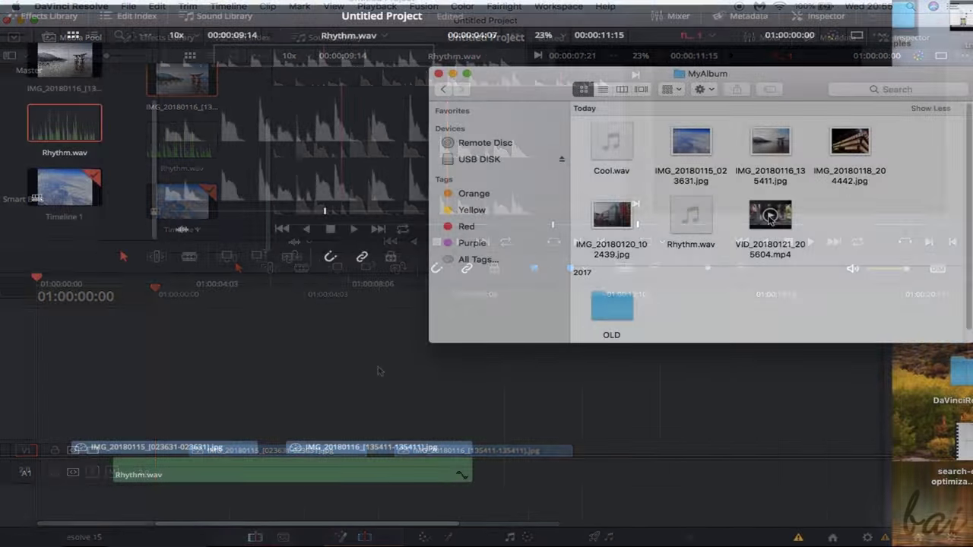
{"action": "left_click_drag", "start_coordinate": [770, 219], "coordinate": [499, 435]}
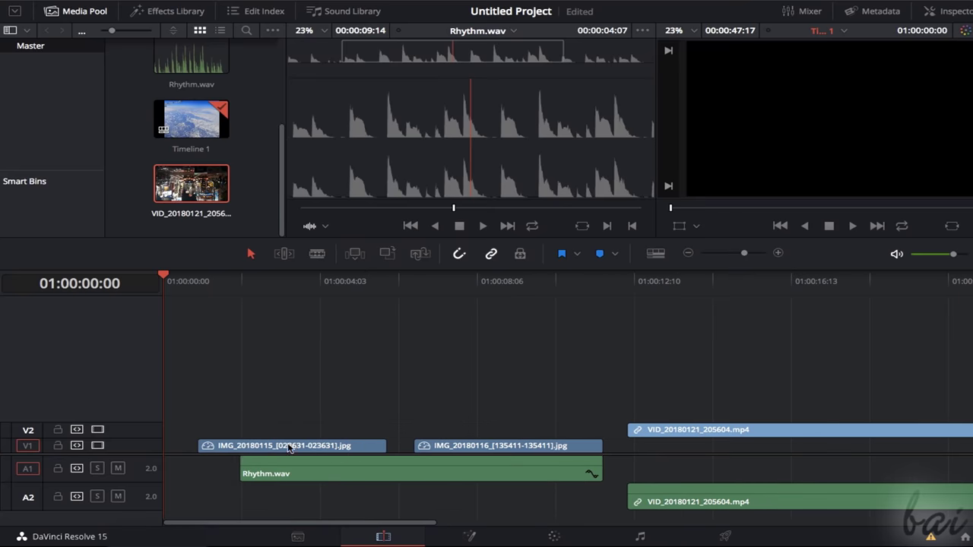
{"action": "scroll", "coordinate": [228, 453], "scroll_direction": "right", "scroll_amount": 2}
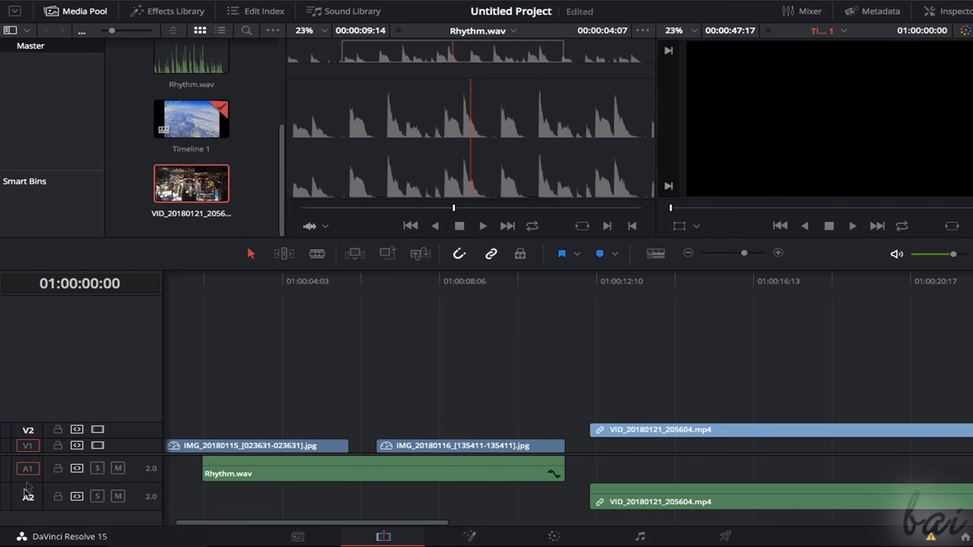
Move the playhead into the street video and scroll around the timeline to review the clips
{"action": "scroll", "coordinate": [532, 342], "scroll_direction": "right", "scroll_amount": 3}
{"action": "left_click", "coordinate": [590, 276]}
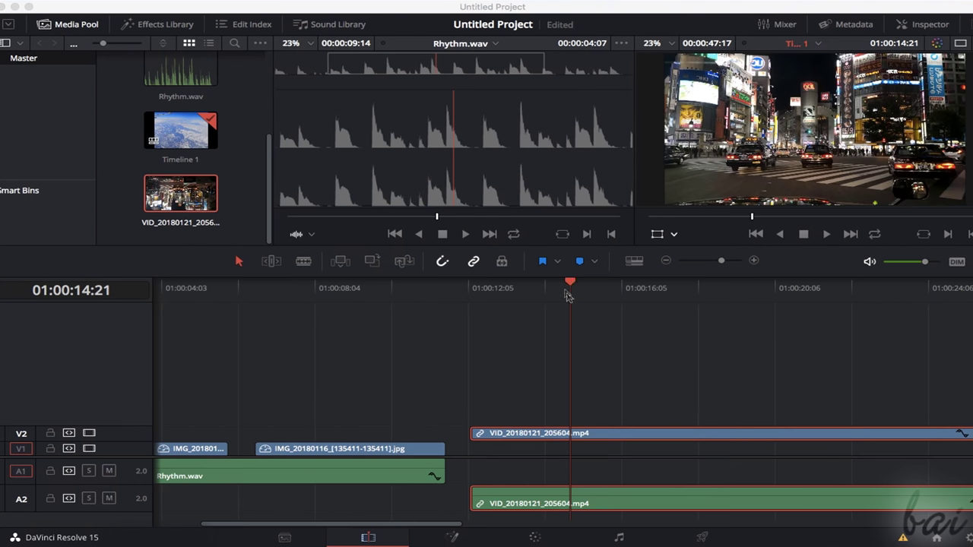
{"action": "scroll", "coordinate": [570, 297], "scroll_direction": "left", "scroll_amount": 2}
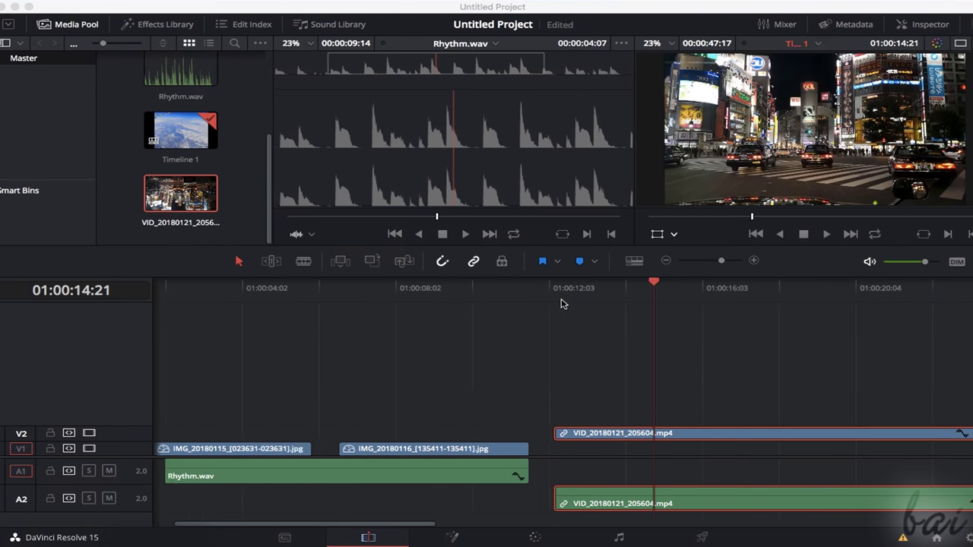
{"action": "scroll", "coordinate": [561, 303], "scroll_direction": "right", "scroll_amount": 10}
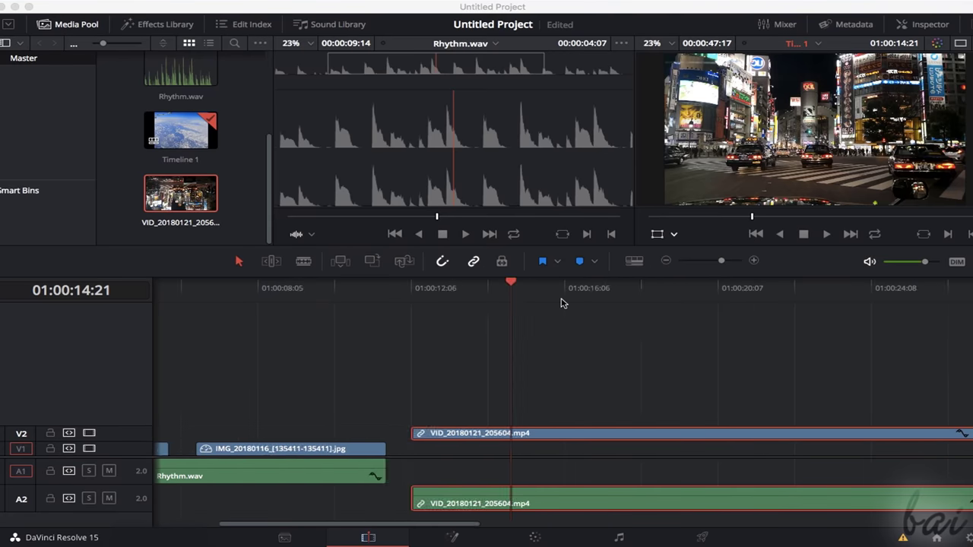
{"action": "scroll", "coordinate": [561, 303], "scroll_direction": "left", "scroll_amount": 3}
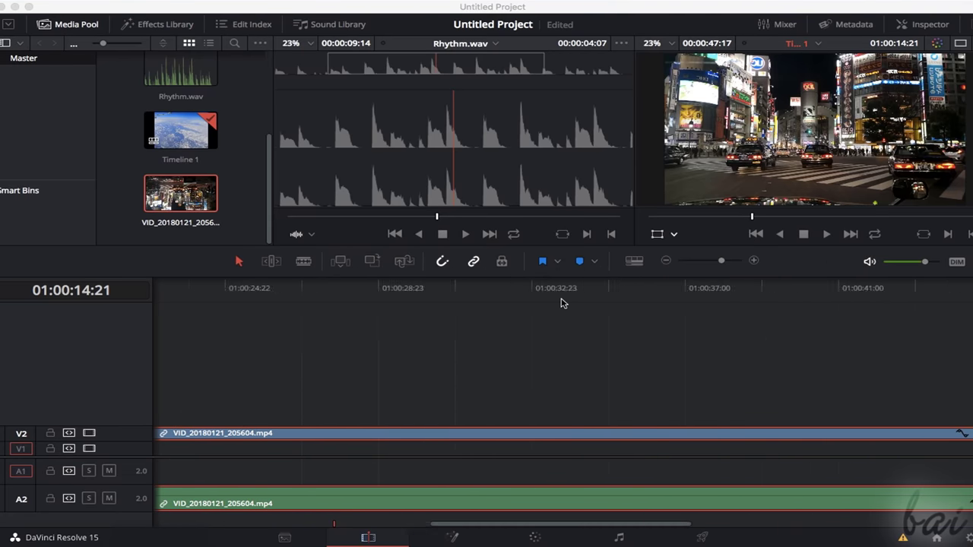
{"action": "scroll", "coordinate": [561, 303], "scroll_direction": "up", "scroll_amount": 5}
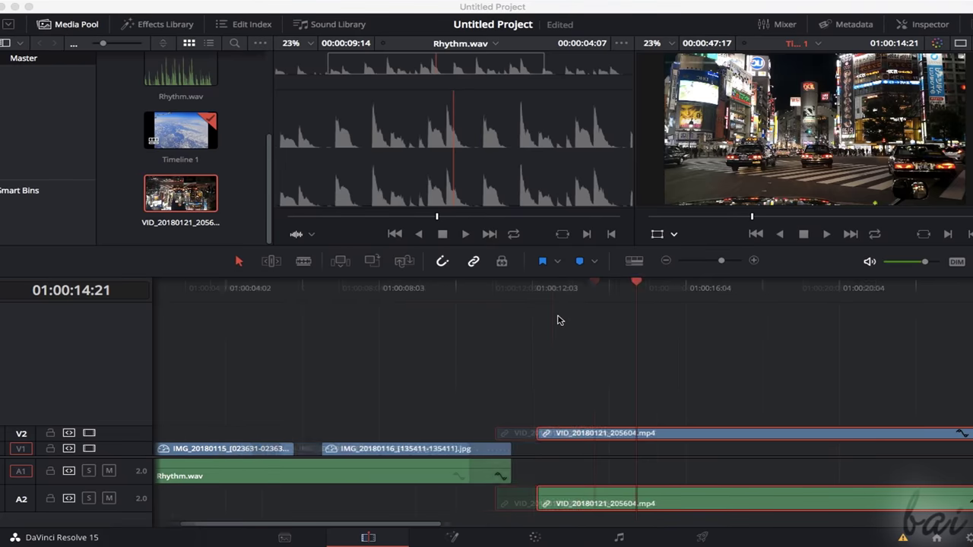
{"action": "scroll", "coordinate": [559, 320], "scroll_direction": "down", "scroll_amount": 8}
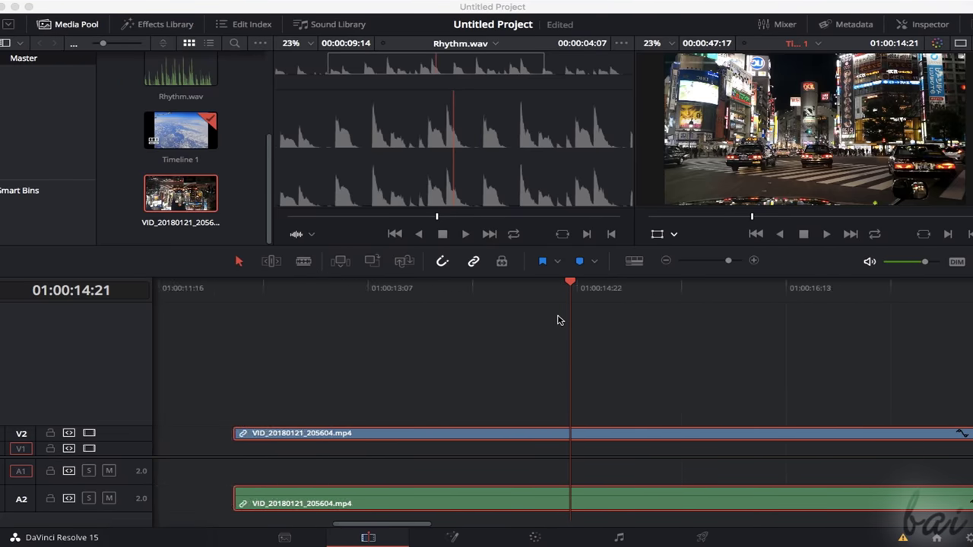
{"action": "scroll", "coordinate": [555, 360], "scroll_direction": "down", "scroll_amount": 2}
{"action": "scroll", "coordinate": [540, 360], "scroll_direction": "up", "scroll_amount": 8}
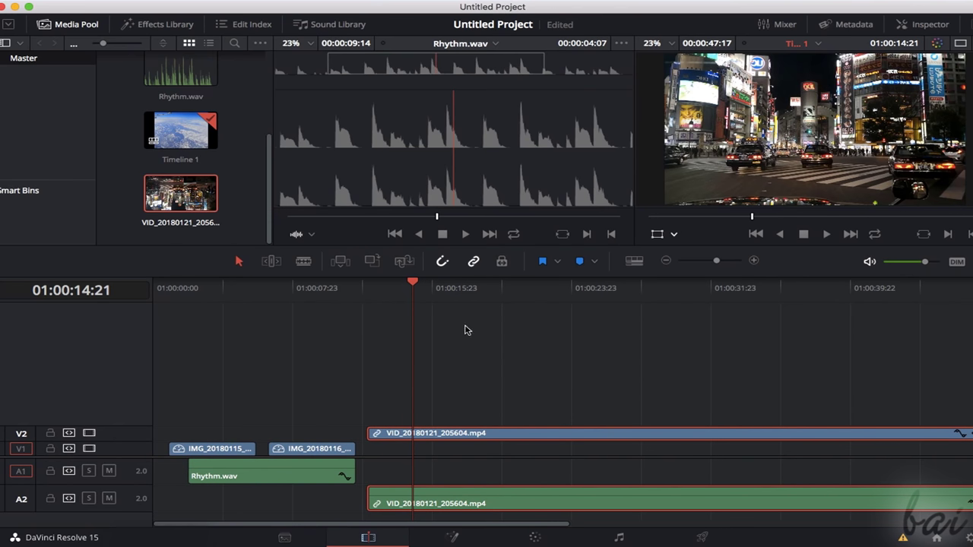
Save the project as MyAwesomeVacation, confirm its Project.db in the Projects folder, and save again
{"action": "key", "text": "super+s"}
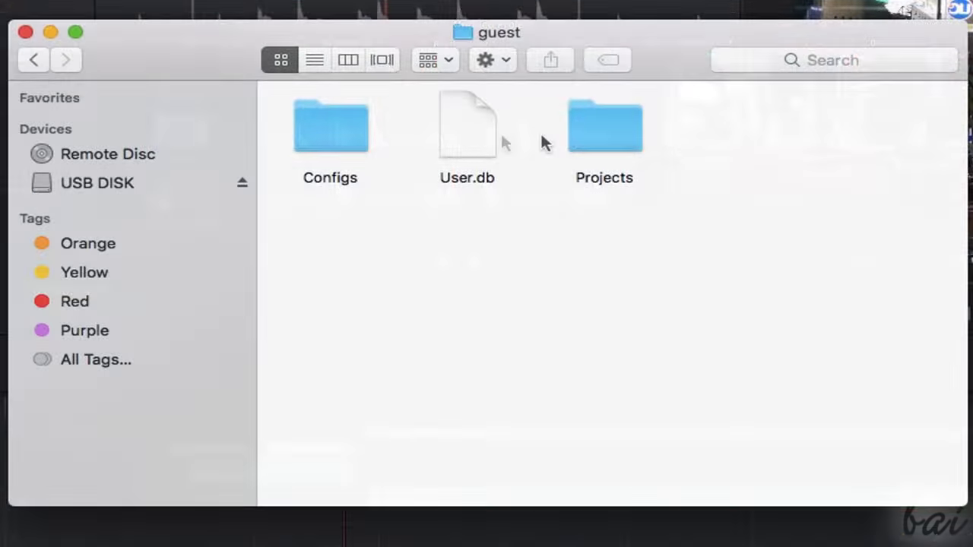
{"action": "double_click", "coordinate": [625, 137]}
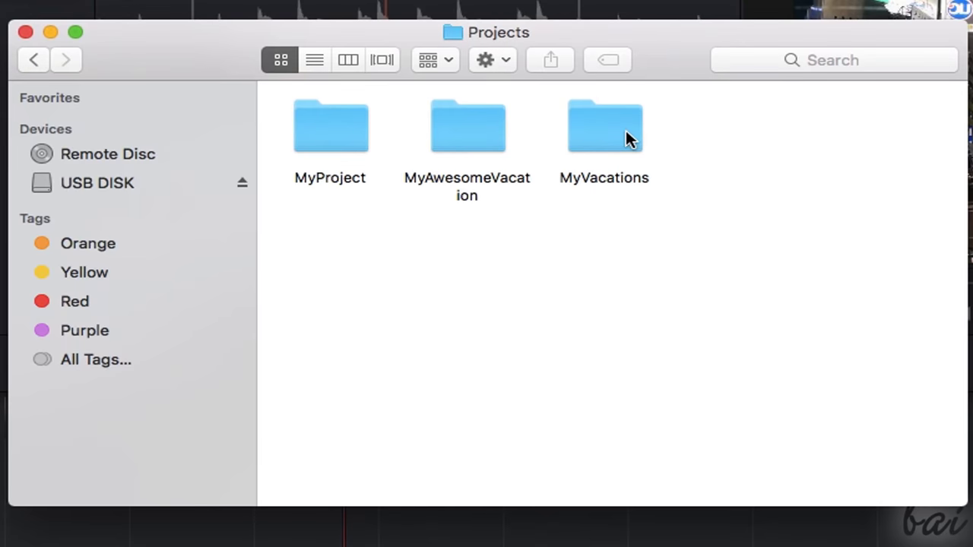
{"action": "double_click", "coordinate": [454, 135]}
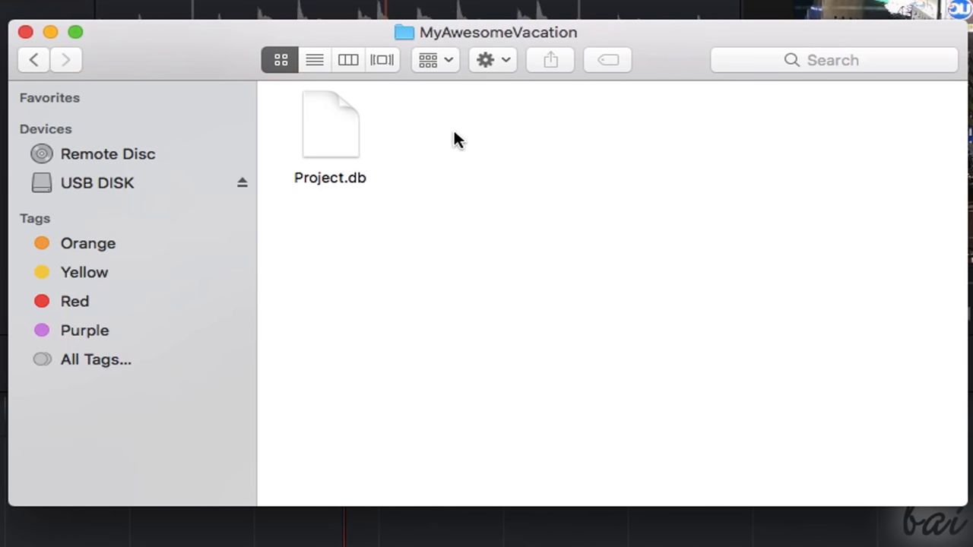
{"action": "left_click", "coordinate": [344, 155]}
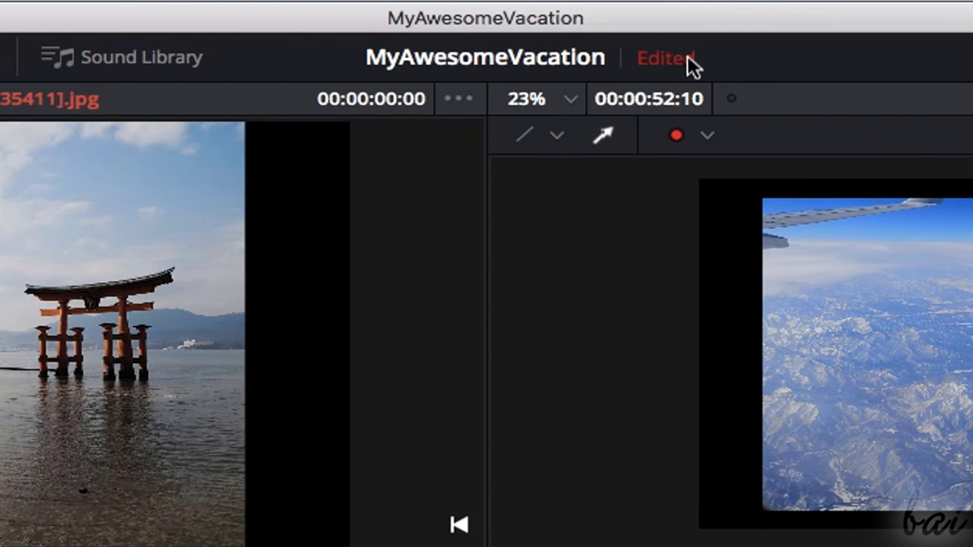
{"action": "key", "text": "super+s"}
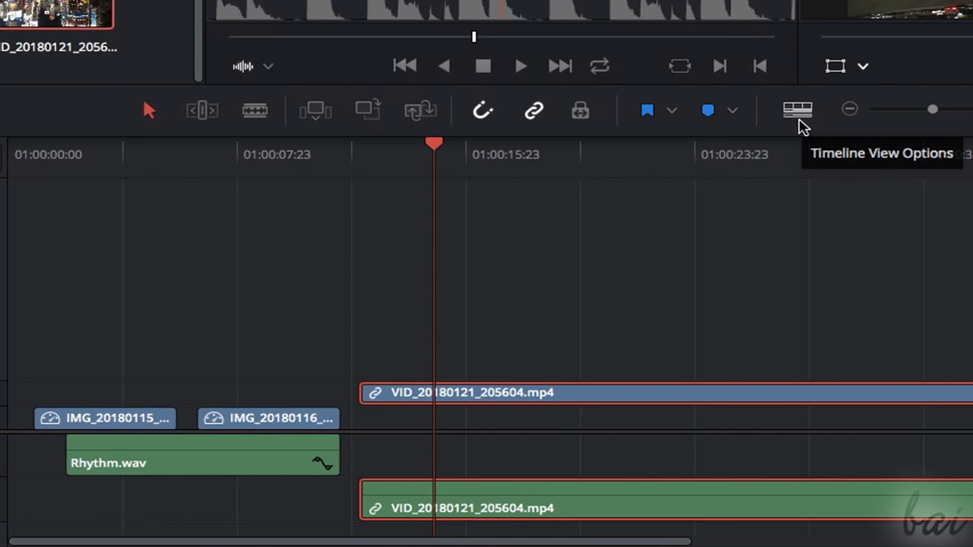
In Timeline View Options, choose full filmstrip thumbnails for video and turn on audio waveforms
{"action": "left_click", "coordinate": [798, 110]}
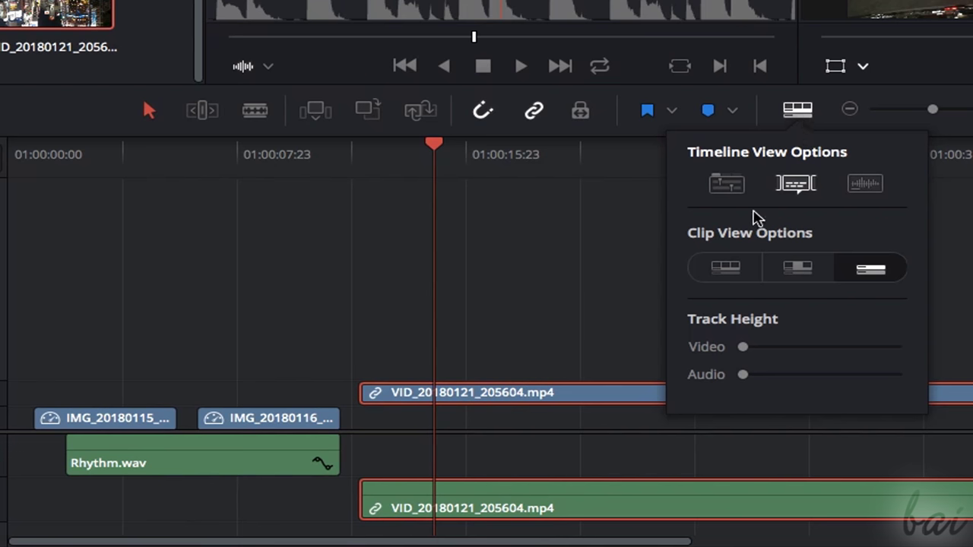
{"action": "left_click", "coordinate": [747, 278]}
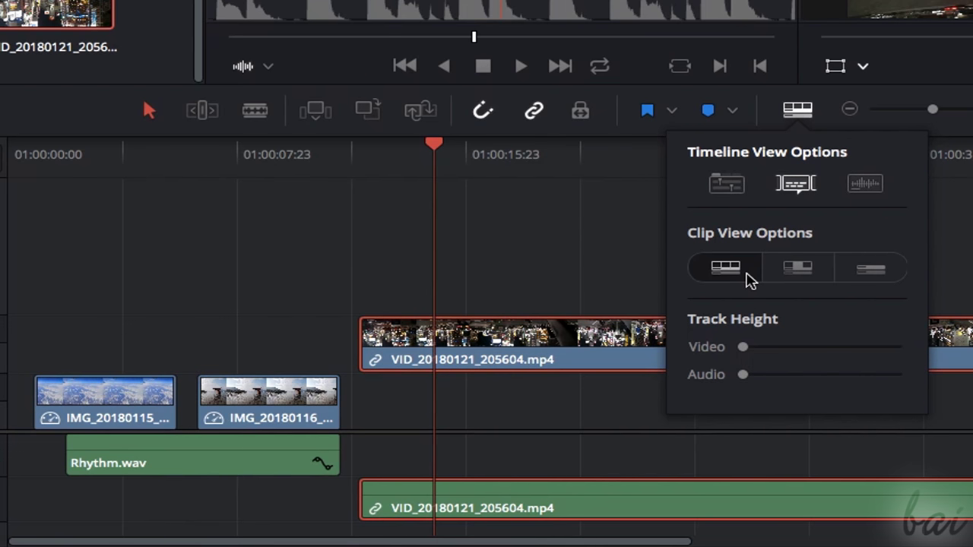
{"action": "left_click", "coordinate": [787, 269]}
{"action": "left_click", "coordinate": [726, 269]}
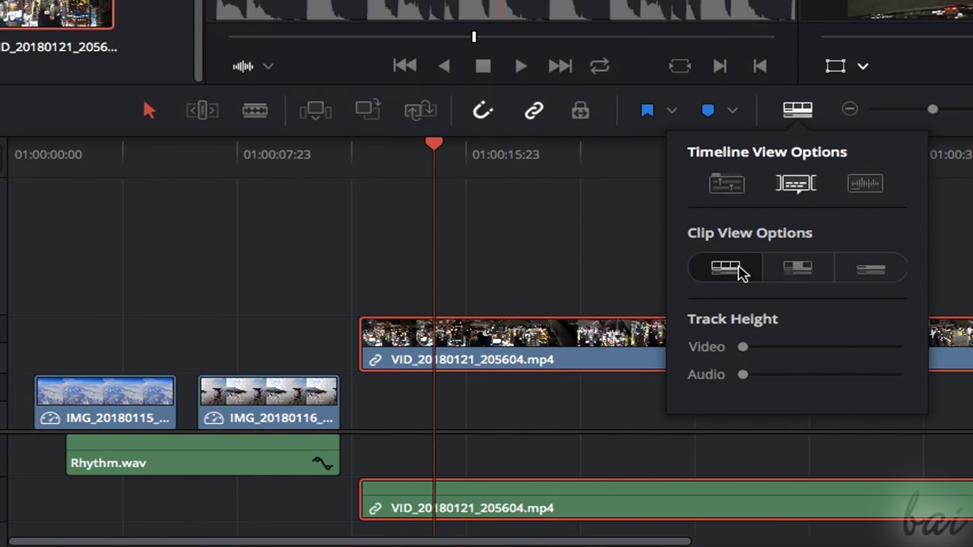
{"action": "left_click", "coordinate": [848, 189]}
{"action": "left_click", "coordinate": [821, 108]}
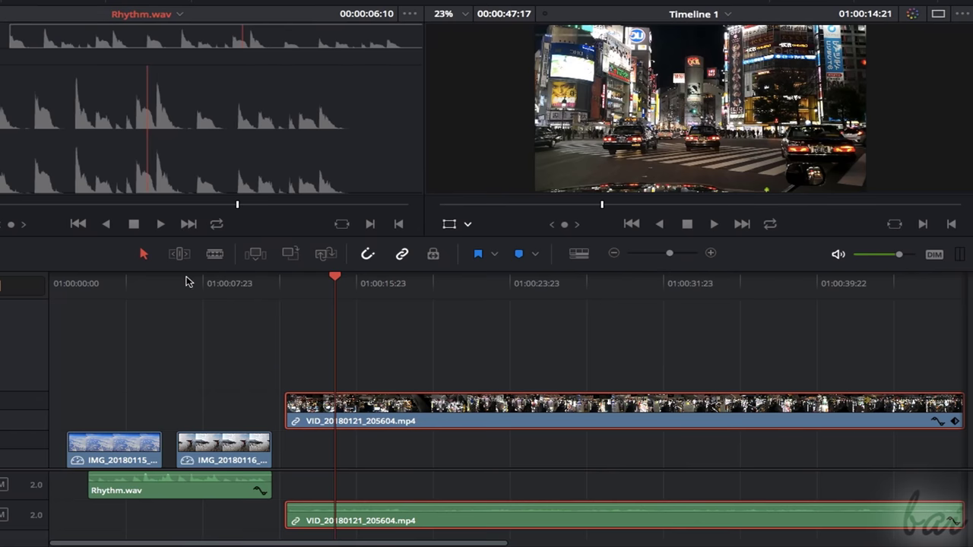
{"action": "left_click", "coordinate": [187, 281]}
{"action": "left_click", "coordinate": [130, 283]}
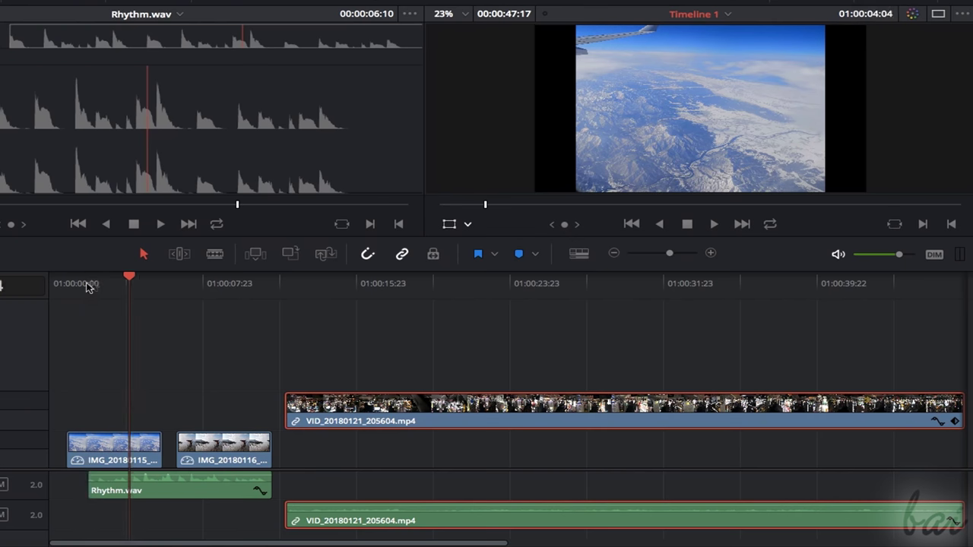
{"action": "left_click", "coordinate": [90, 283]}
{"action": "left_click", "coordinate": [222, 281]}
{"action": "left_click", "coordinate": [349, 283]}
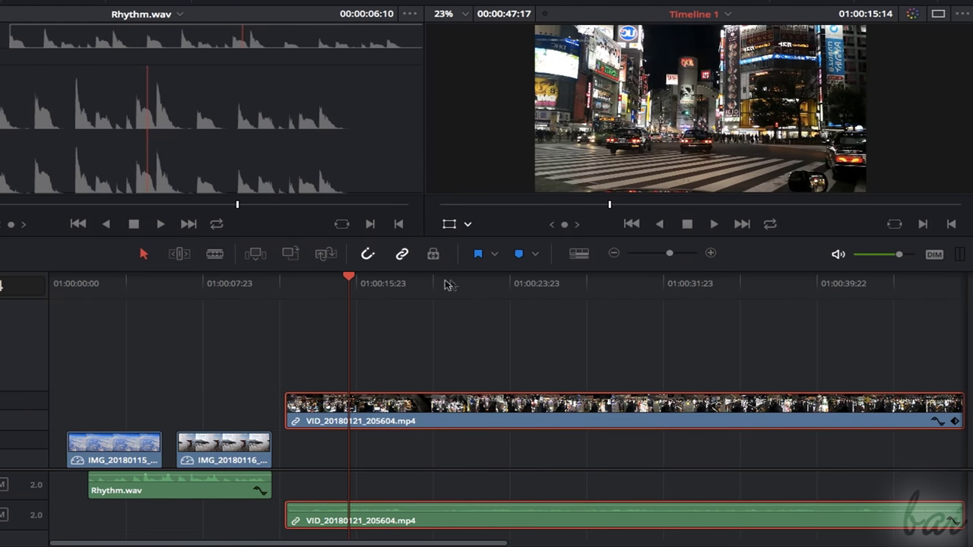
{"action": "left_click", "coordinate": [472, 283]}
{"action": "left_click", "coordinate": [644, 282]}
{"action": "left_click", "coordinate": [773, 283]}
{"action": "left_click", "coordinate": [820, 279]}
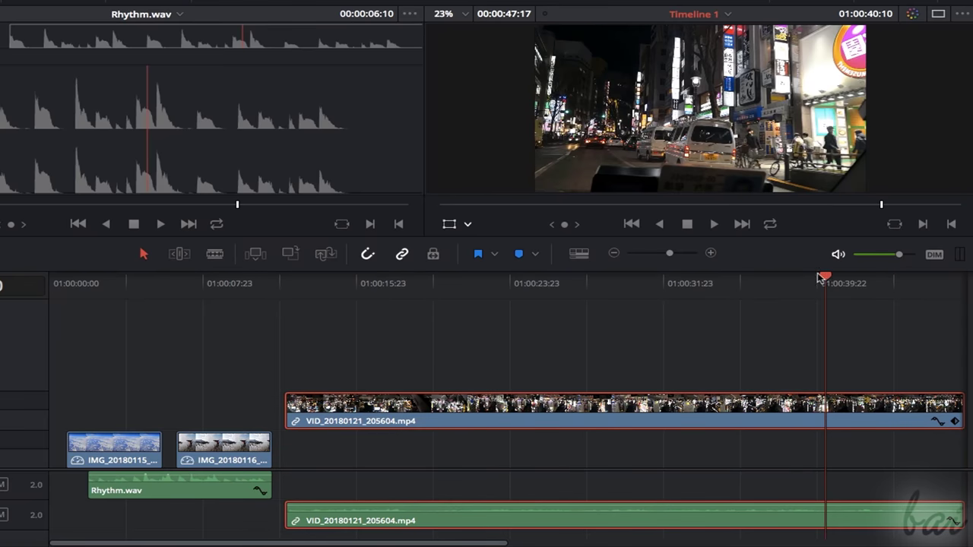
{"action": "mouse_move", "coordinate": [825, 278]}
{"action": "left_mouse_down"}
{"action": "mouse_move", "coordinate": [801, 262]}
{"action": "mouse_move", "coordinate": [750, 279]}
{"action": "mouse_move", "coordinate": [402, 280]}
{"action": "mouse_move", "coordinate": [673, 282]}
{"action": "left_mouse_up"}
{"action": "key", "text": "Up"}
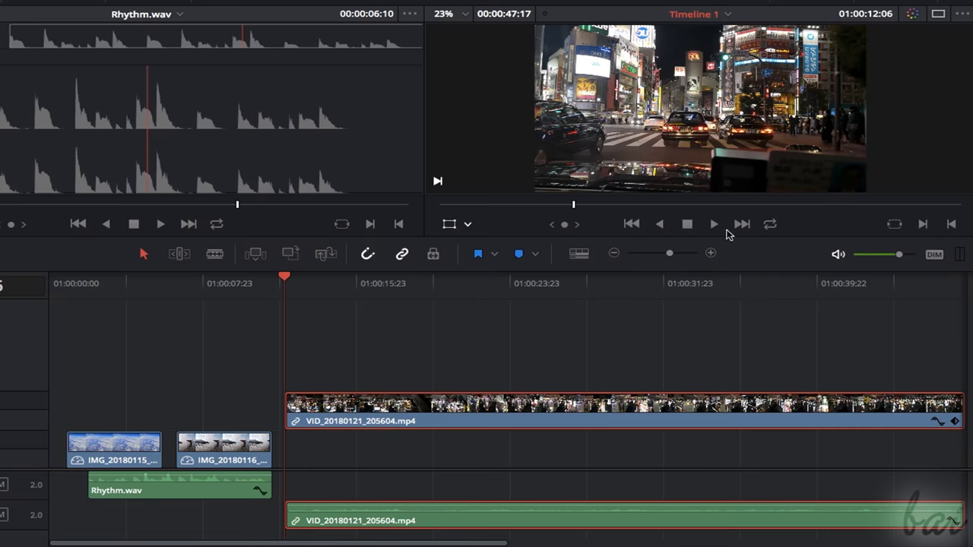
{"action": "left_click", "coordinate": [715, 227]}
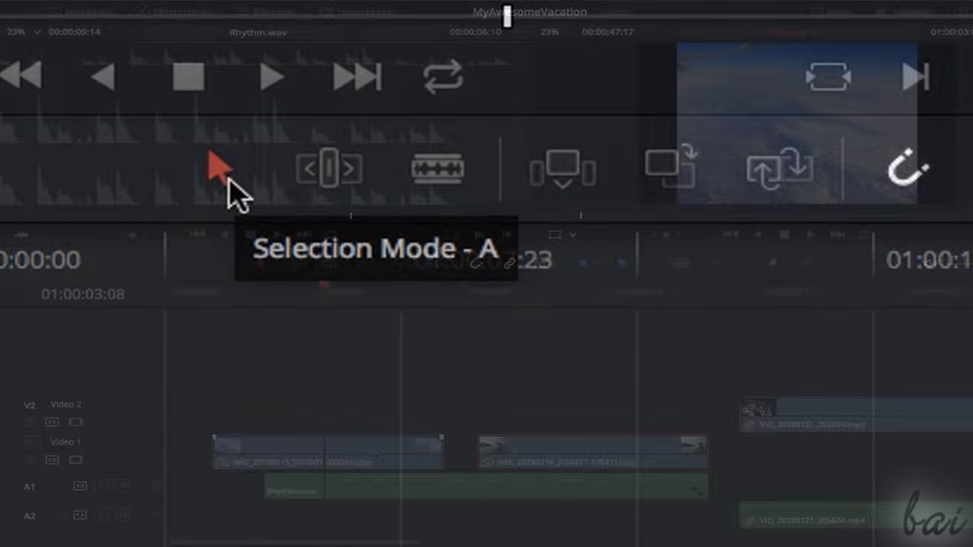
Move the IMG_20180115 airplane photo up to Video 3 and shift the street video with its audio right
{"action": "left_click_drag", "start_coordinate": [372, 445], "coordinate": [457, 381]}
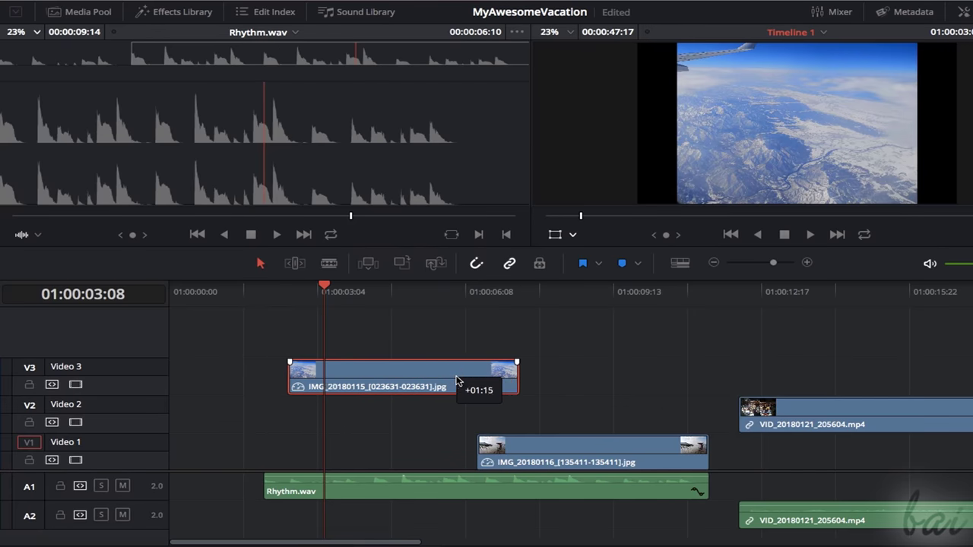
{"action": "key", "text": "ctrl+minus"}
{"action": "left_click", "coordinate": [465, 411]}
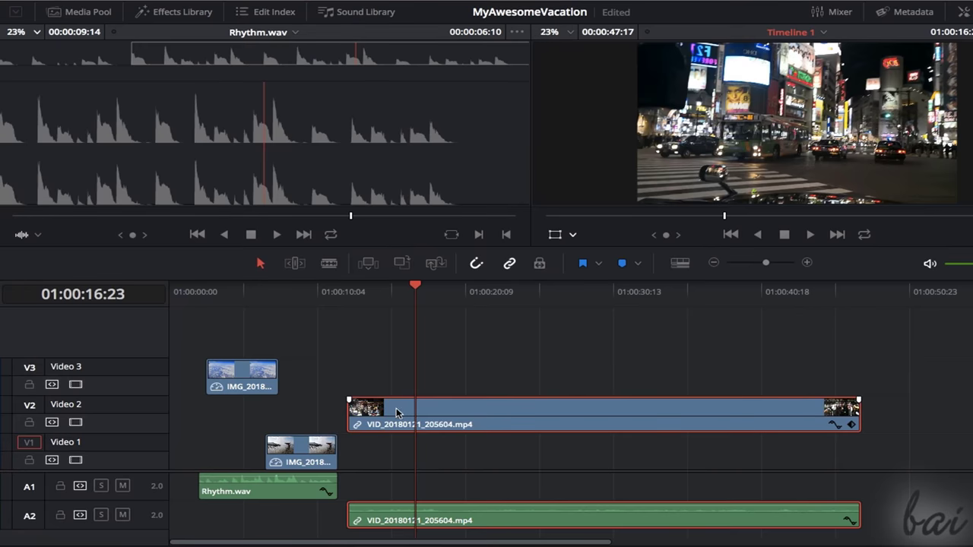
{"action": "left_click_drag", "start_coordinate": [490, 155], "coordinate": [629, 176]}
{"action": "left_click_drag", "start_coordinate": [448, 414], "coordinate": [484, 419]}
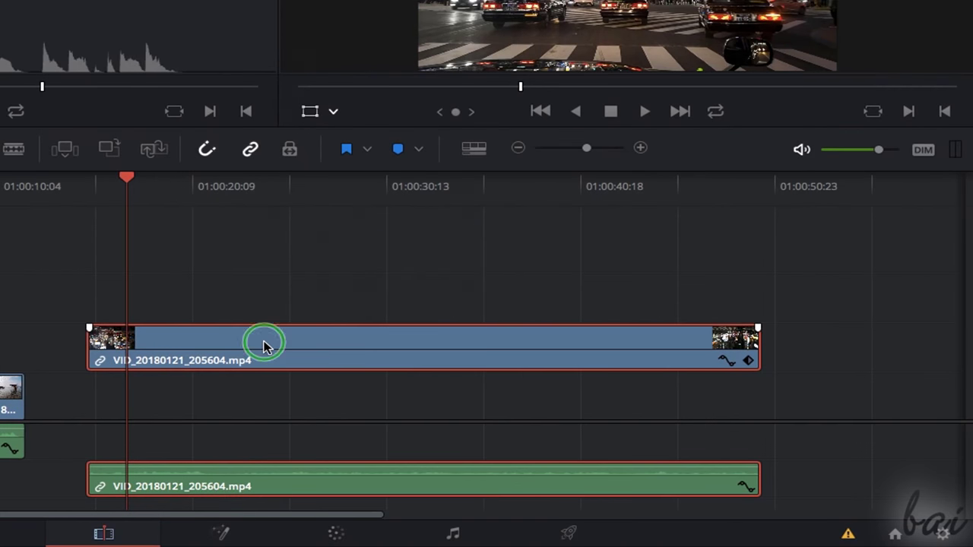
Unlink the street video from its audio and nudge the video alone
{"action": "right_click", "coordinate": [263, 344]}
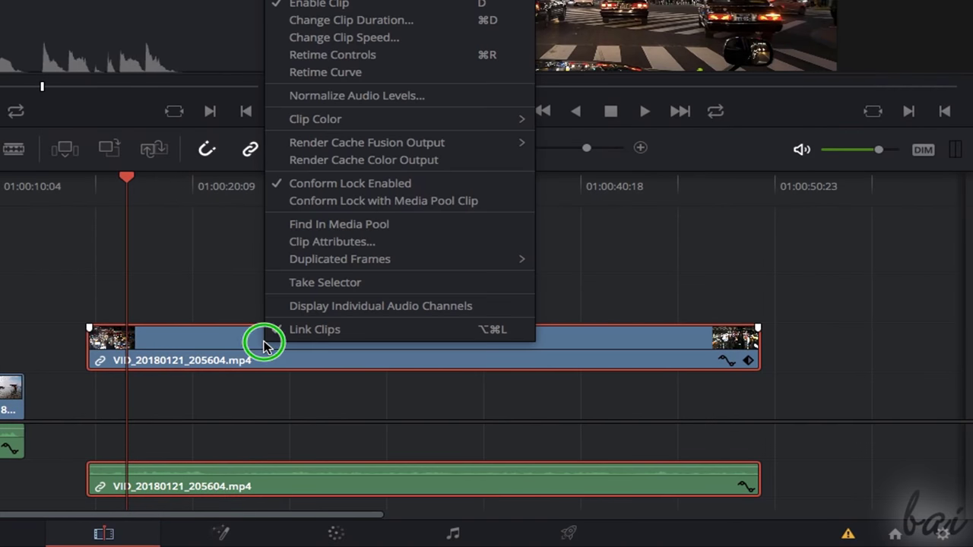
{"action": "left_click", "coordinate": [336, 335]}
{"action": "mouse_move", "coordinate": [244, 341]}
{"action": "left_mouse_down"}
{"action": "mouse_move", "coordinate": [345, 342]}
{"action": "mouse_move", "coordinate": [225, 346]}
{"action": "left_mouse_up"}
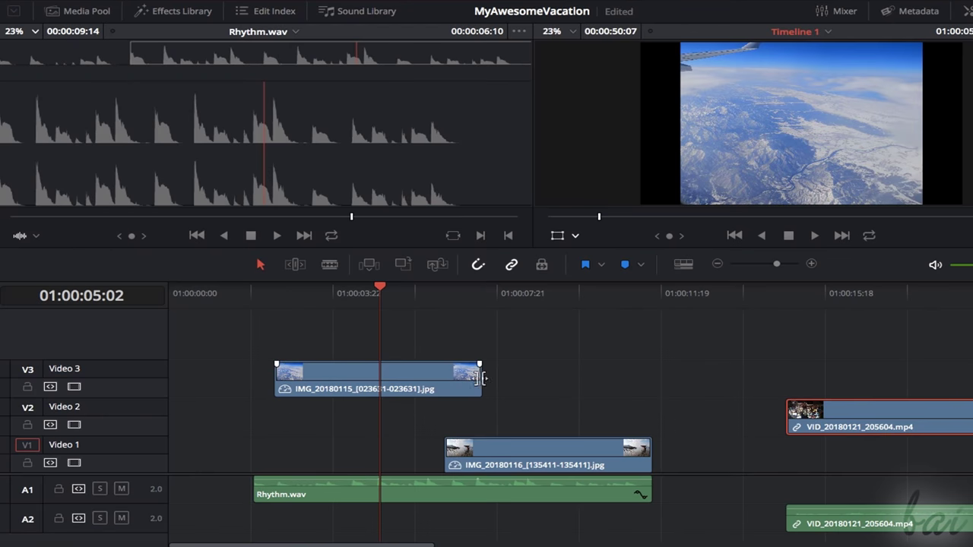
Trim the end of the Video 3 photo, test a trim on the street video, and play it back
{"action": "left_click_drag", "start_coordinate": [479, 376], "coordinate": [308, 383]}
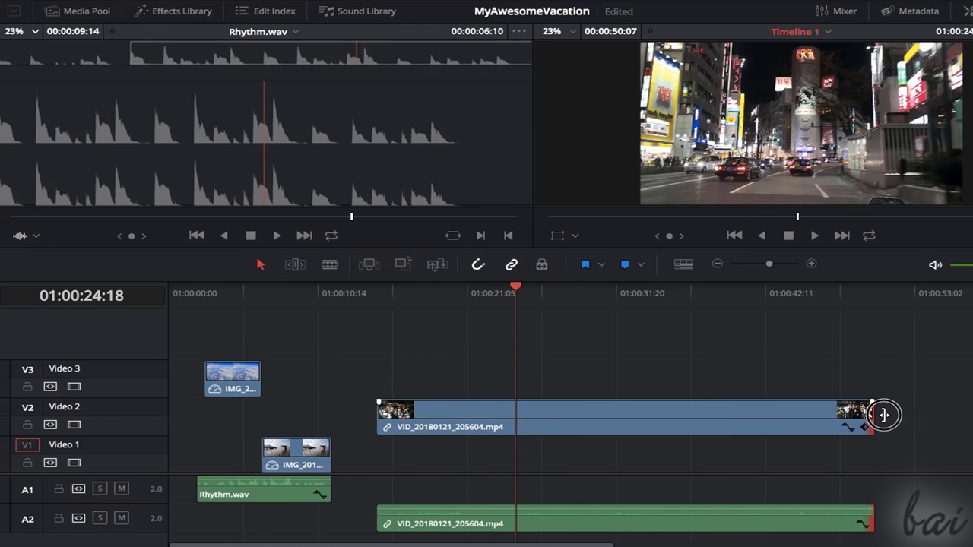
{"action": "left_click_drag", "start_coordinate": [871, 417], "coordinate": [441, 416]}
{"action": "key", "text": "space"}
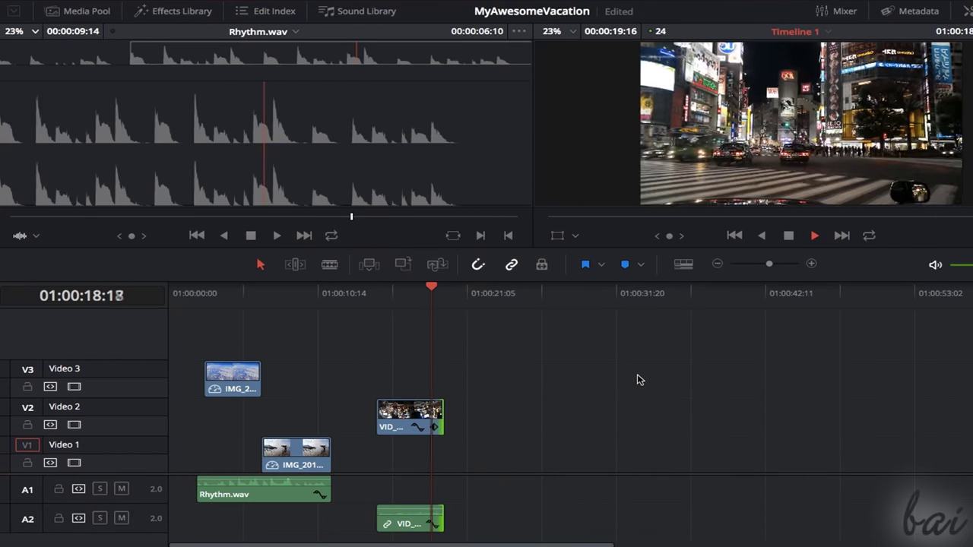
{"action": "key", "text": "space"}
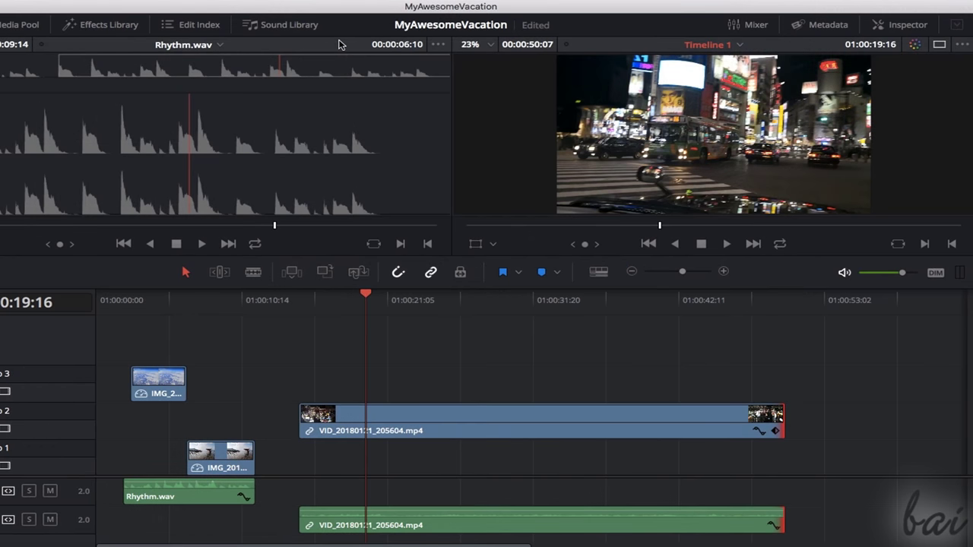
{"action": "left_click", "coordinate": [498, 415]}
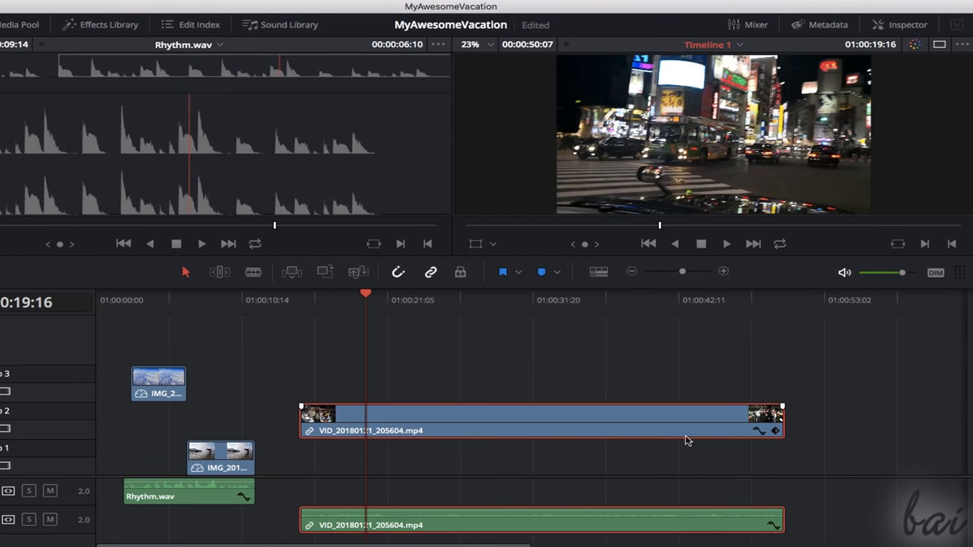
Slow the street video to 41% speed, lengthen the clip, and play from 01:00:14:20
{"action": "right_click", "coordinate": [522, 418]}
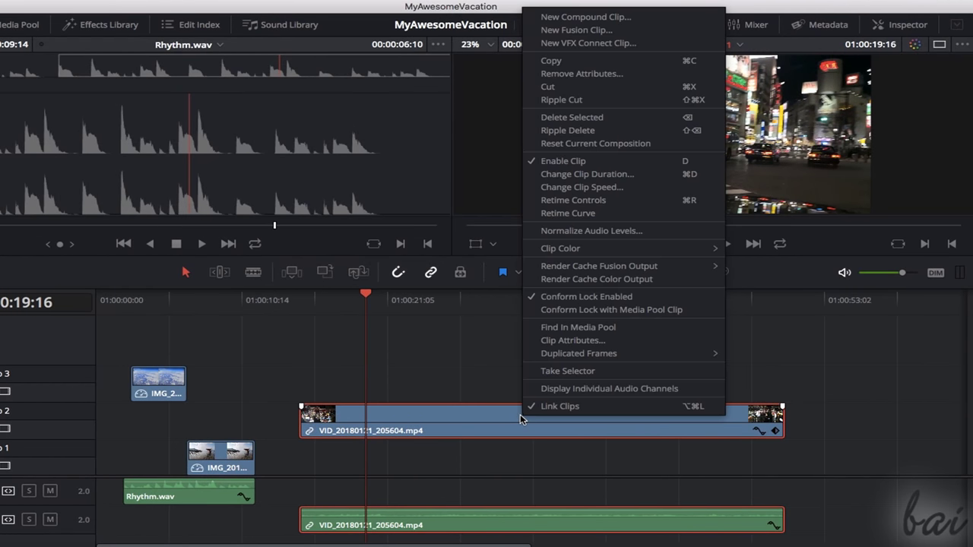
{"action": "left_click", "coordinate": [572, 190]}
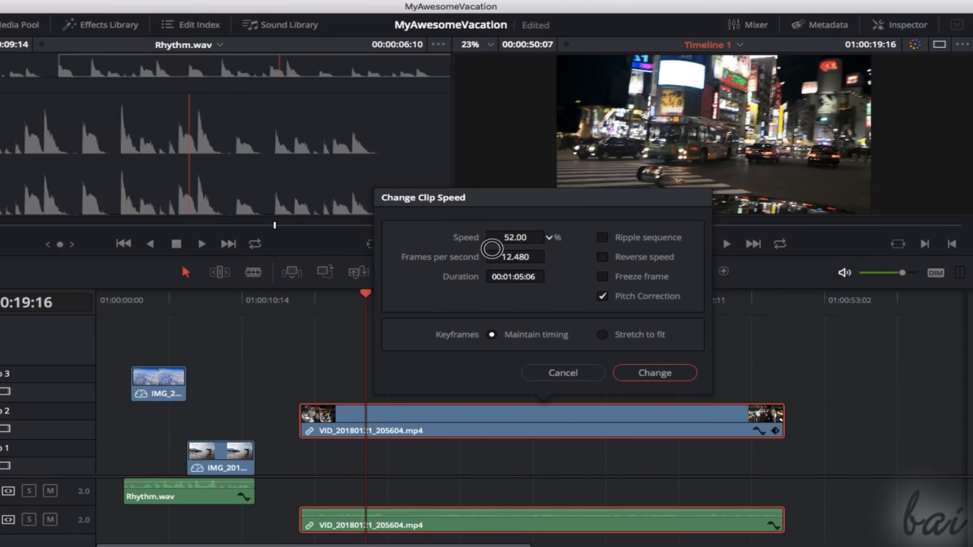
{"action": "left_click_drag", "start_coordinate": [491, 249], "coordinate": [484, 248]}
{"action": "left_click", "coordinate": [656, 373]}
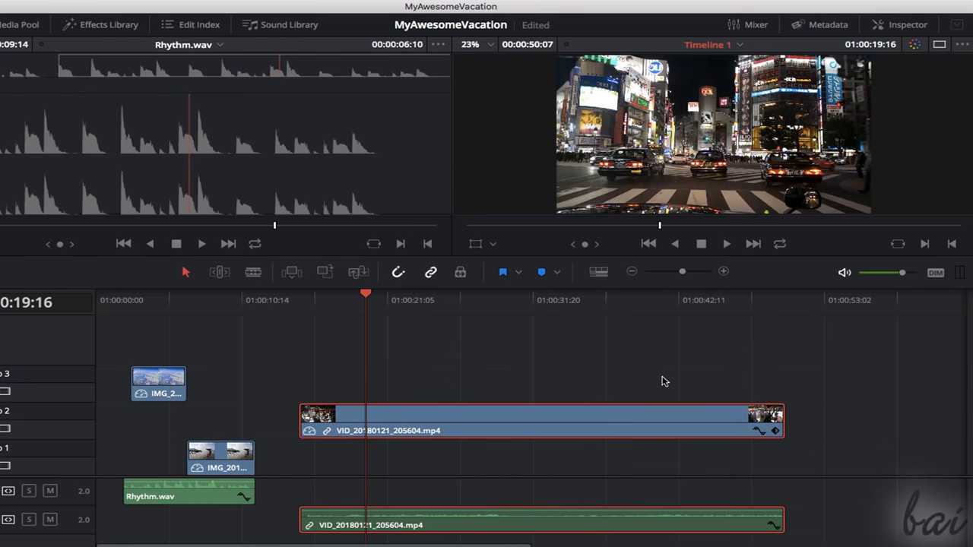
{"action": "key", "text": "super+minus"}
{"action": "left_click_drag", "start_coordinate": [453, 417], "coordinate": [782, 417]}
{"action": "left_click", "coordinate": [199, 296]}
{"action": "left_click", "coordinate": [727, 245]}
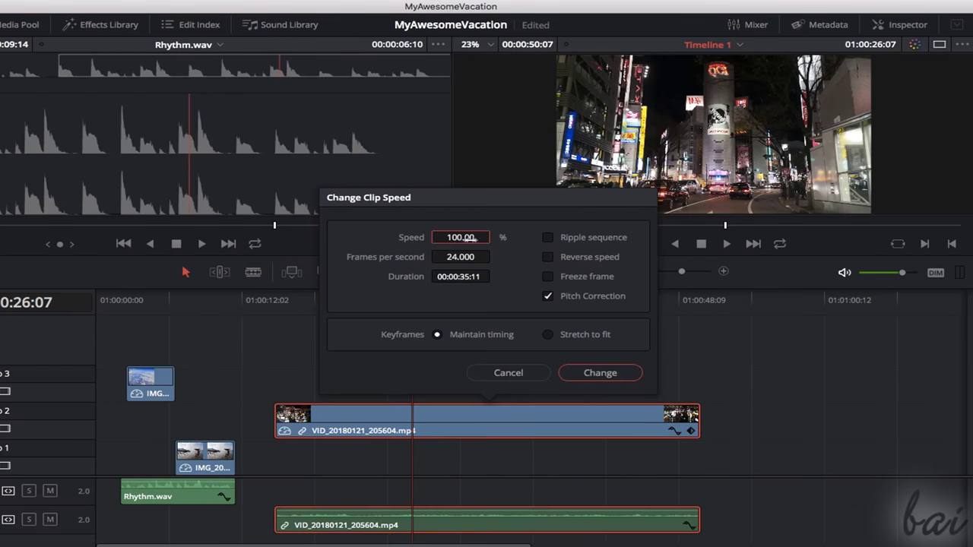
Set the clip speed to 145% with Reverse speed enabled and preview it
{"action": "left_click_drag", "start_coordinate": [470, 238], "coordinate": [498, 244]}
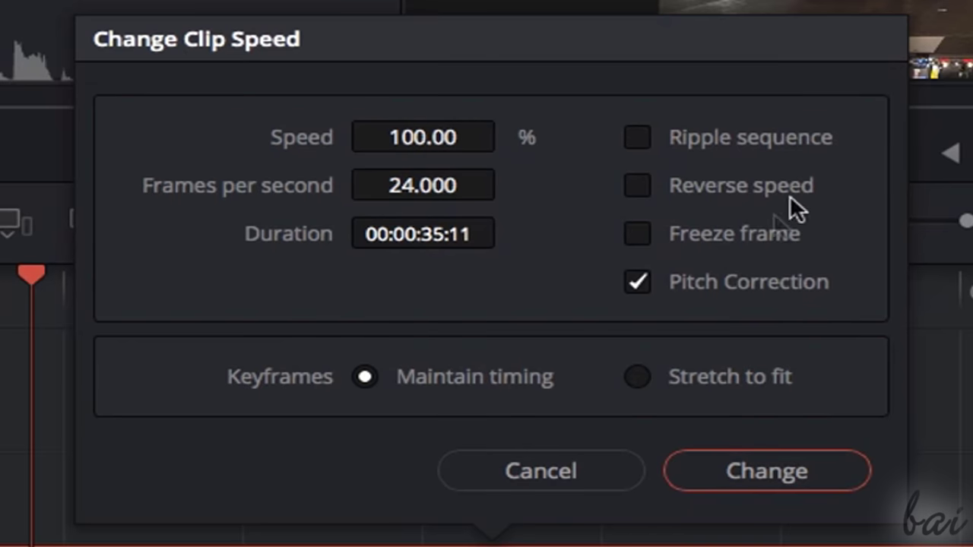
{"action": "left_click", "coordinate": [637, 186]}
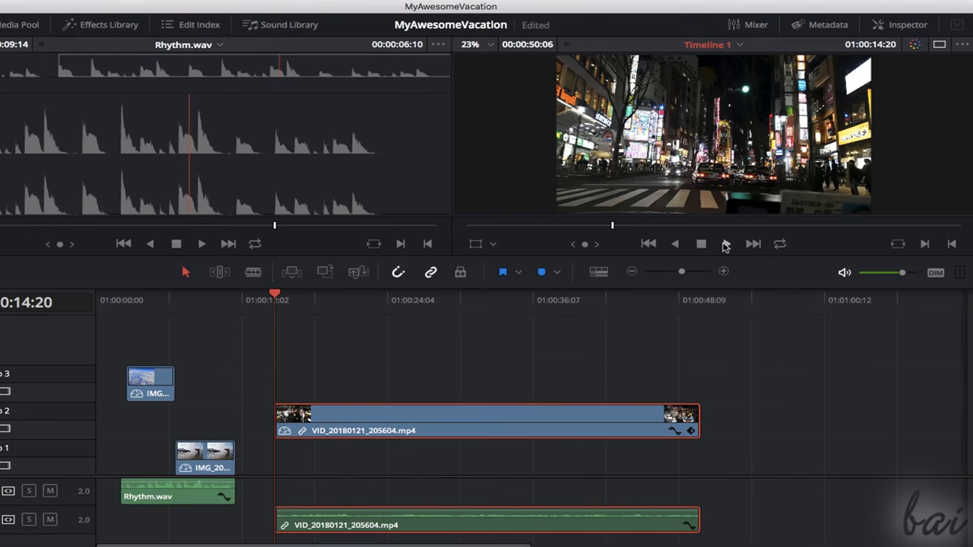
{"action": "left_click", "coordinate": [726, 244]}
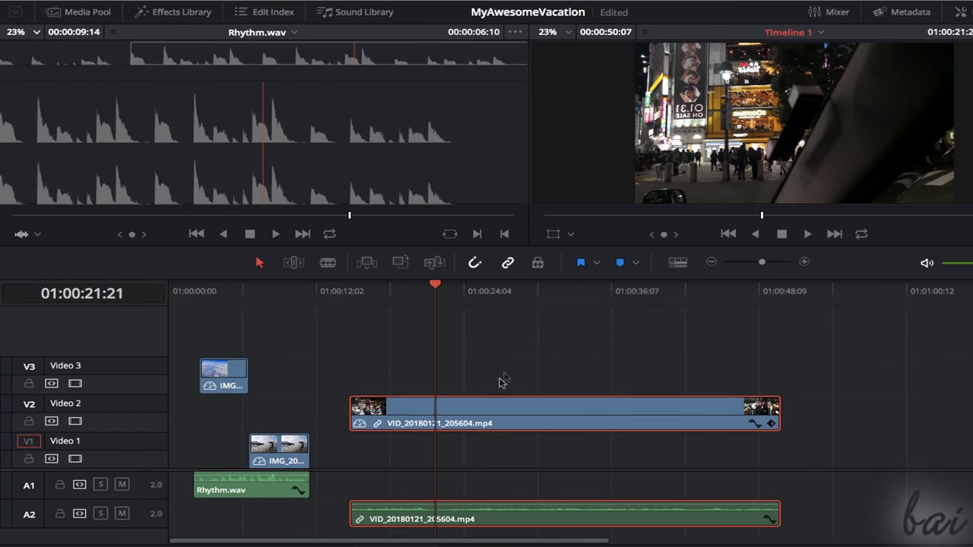
Delete the VID_20180121_205604.mp4 clip and both image clips, then undo all three deletions
{"action": "key", "text": "Delete"}
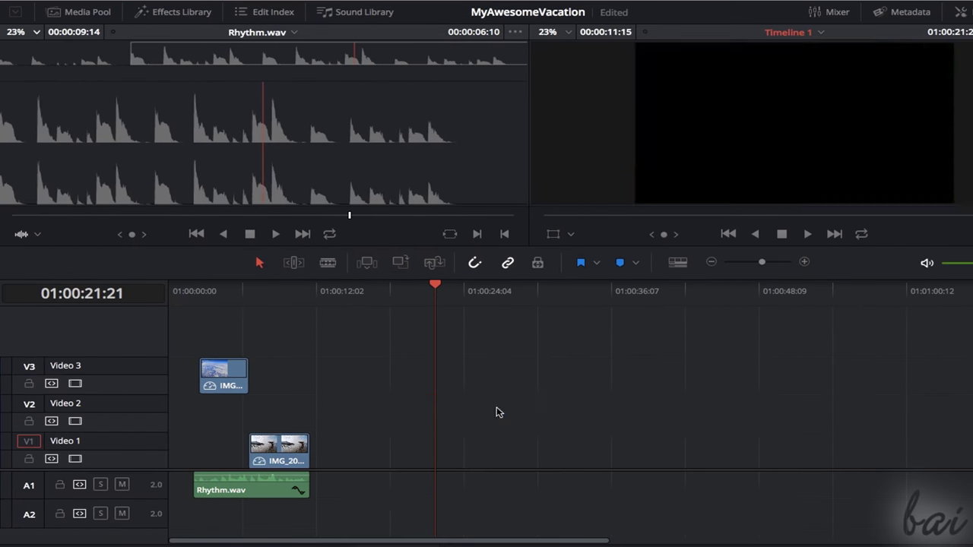
{"action": "key", "text": "Delete"}
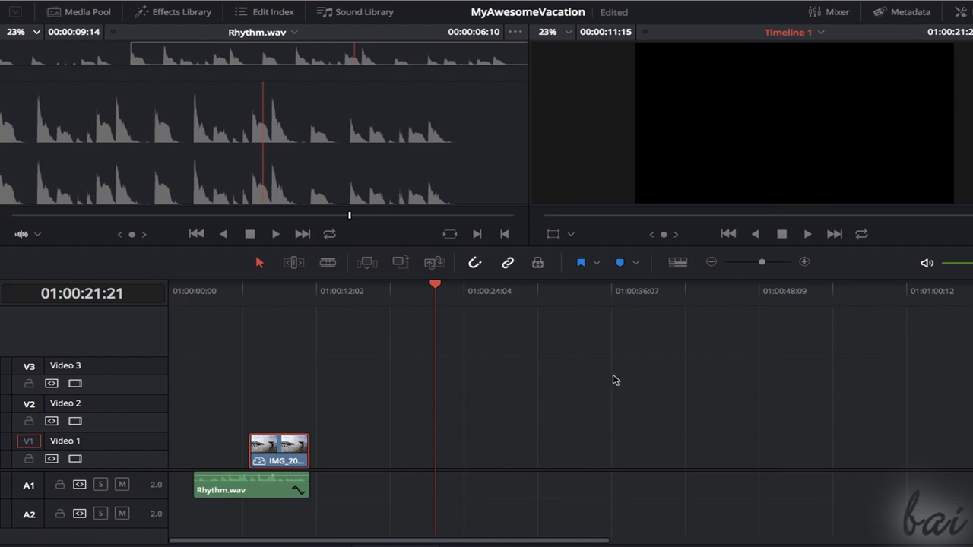
{"action": "key", "text": "Delete"}
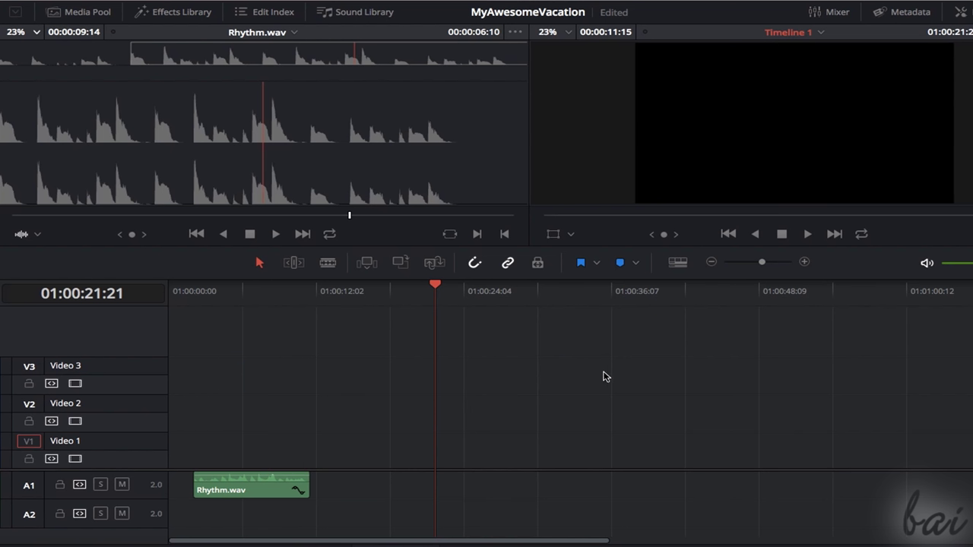
{"action": "key", "text": "ctrl+z"}
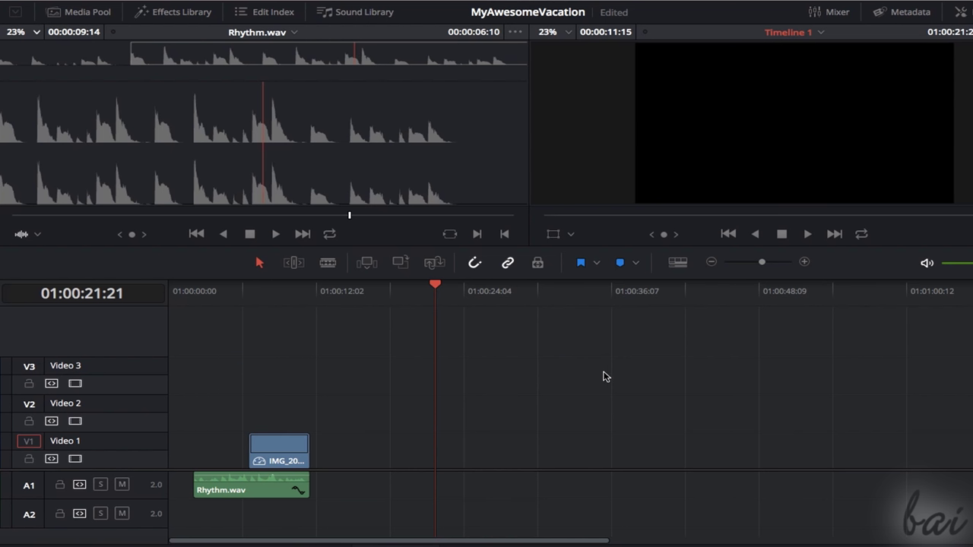
{"action": "key", "text": "ctrl+z"}
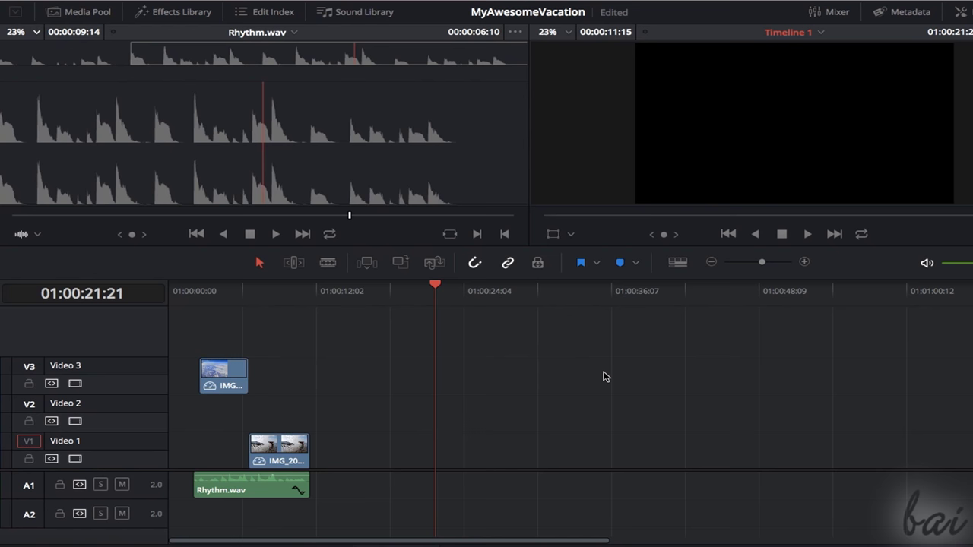
{"action": "key", "text": "ctrl+z"}
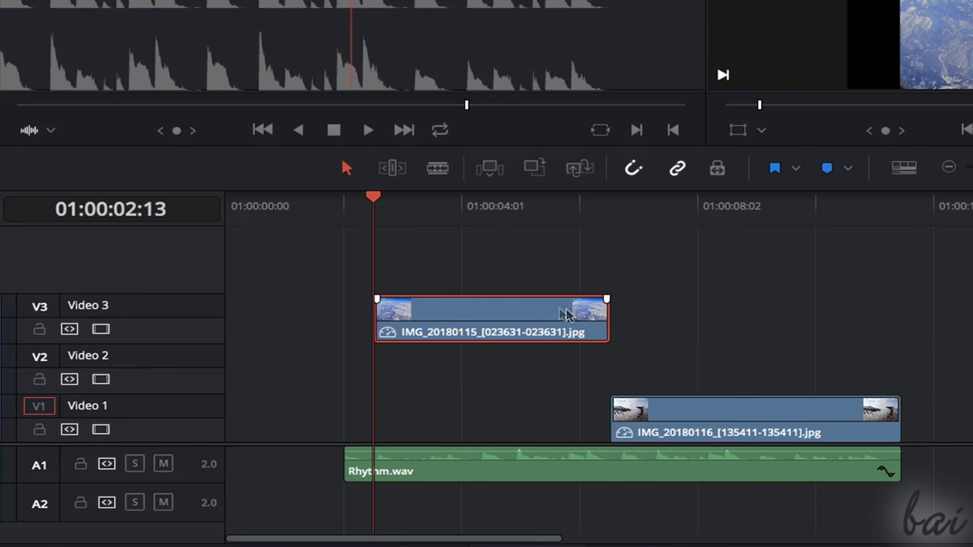
Duplicate the Video 3 image clip, discard the copy, and move the clip later
{"action": "left_click_drag", "start_coordinate": [452, 310], "coordinate": [717, 314]}
{"action": "key", "text": "ctrl+z"}
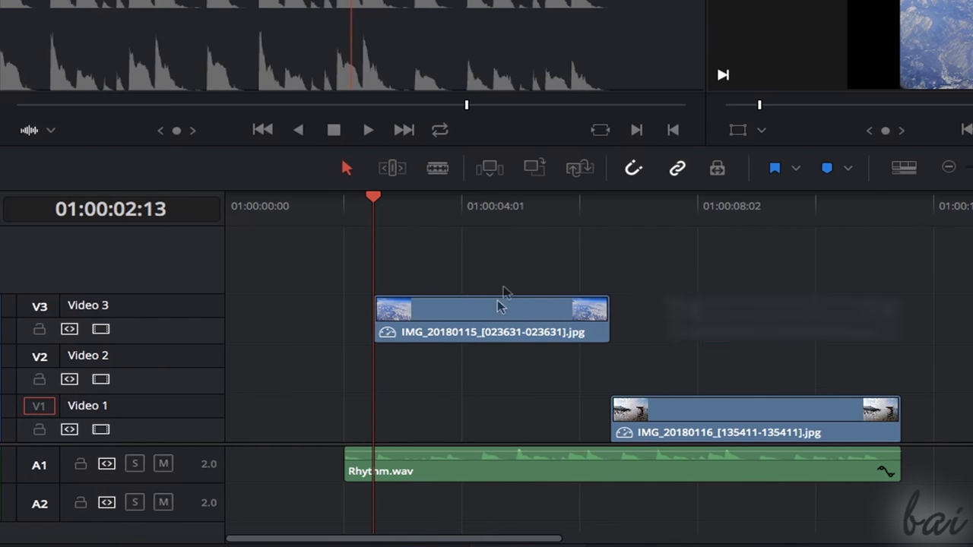
{"action": "left_click_drag", "start_coordinate": [489, 323], "coordinate": [638, 319]}
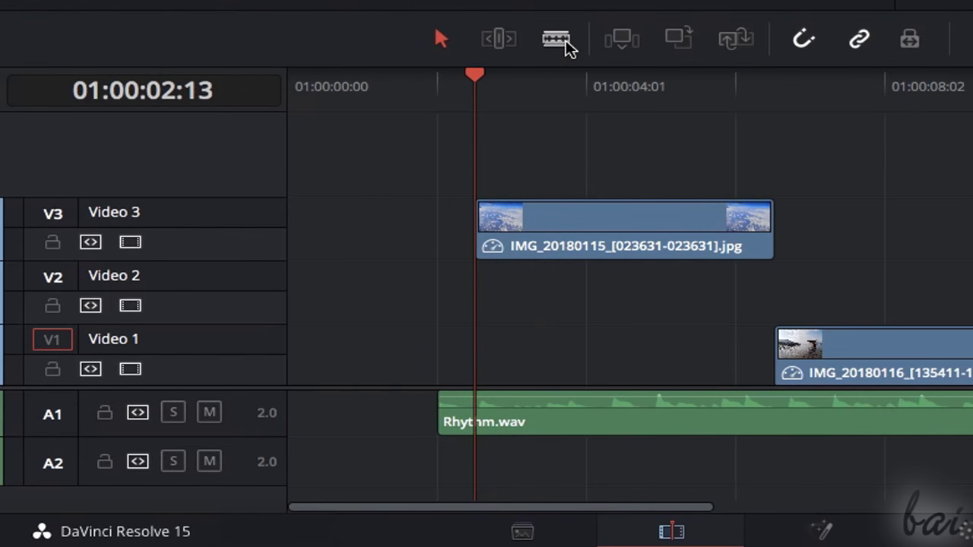
Cut the IMG_20180115 image clip on Video 3 at two points with the Blade tool
{"action": "left_click", "coordinate": [566, 47]}
{"action": "left_click", "coordinate": [533, 229]}
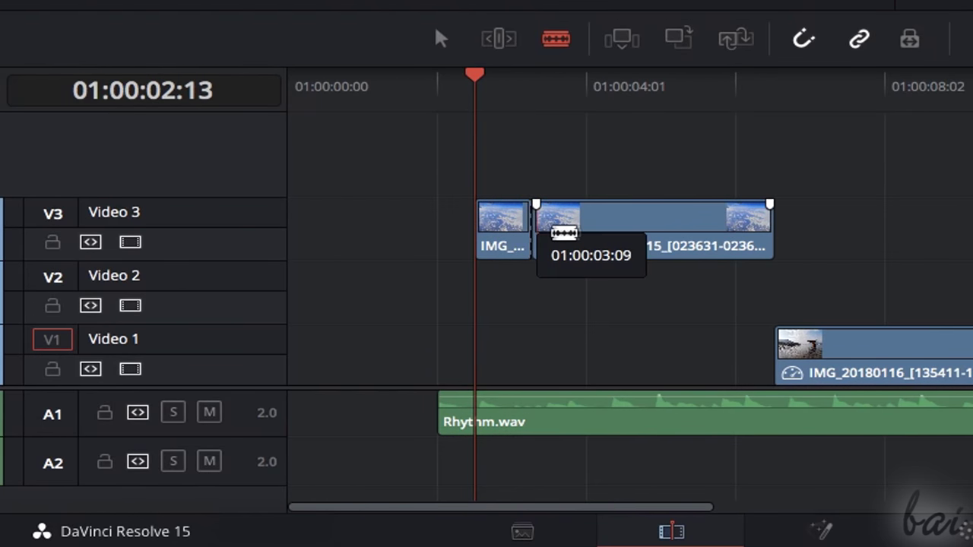
{"action": "left_click", "coordinate": [595, 225]}
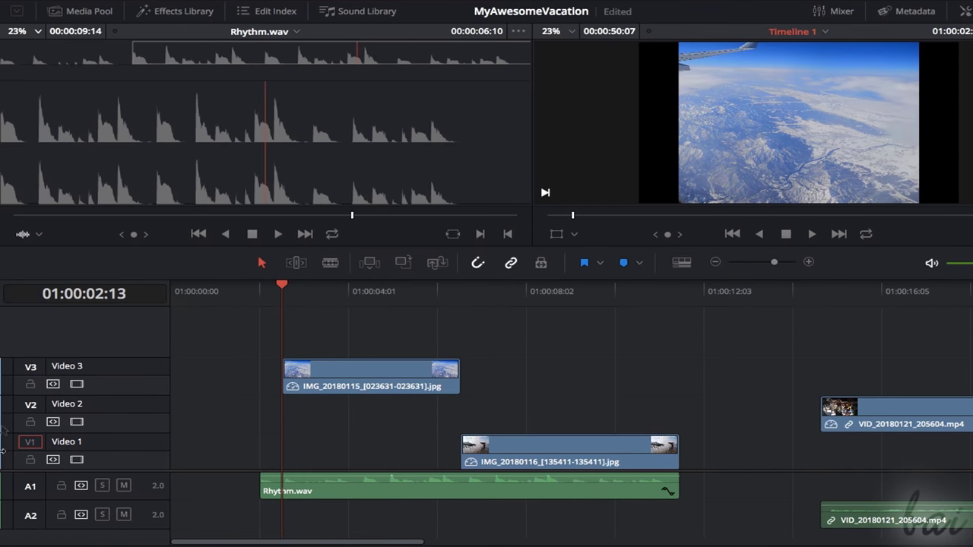
Nudge the Video 3 image clip, then test locking and hiding the Video 3 track
{"action": "mouse_move", "coordinate": [344, 371]}
{"action": "left_mouse_down"}
{"action": "mouse_move", "coordinate": [314, 371]}
{"action": "mouse_move", "coordinate": [356, 371]}
{"action": "left_mouse_up"}
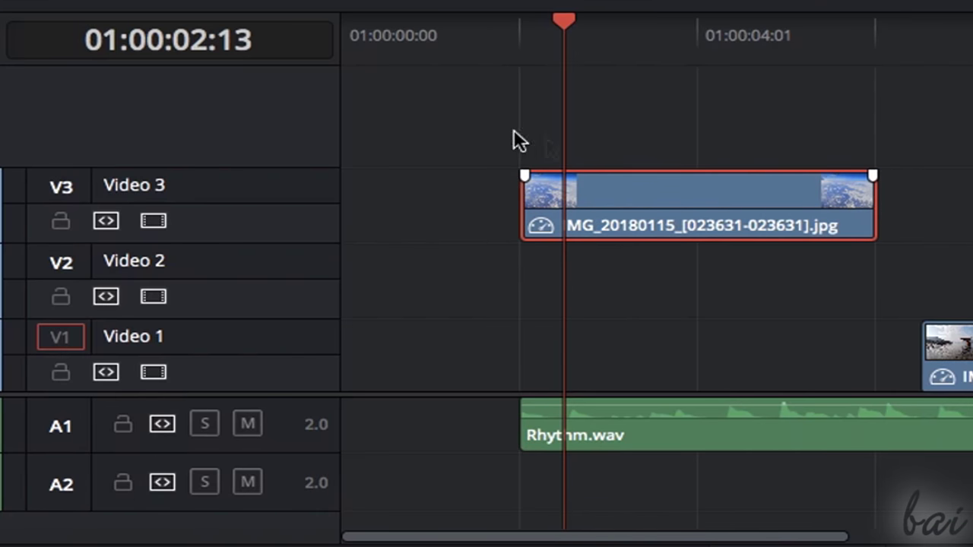
{"action": "left_click", "coordinate": [60, 220]}
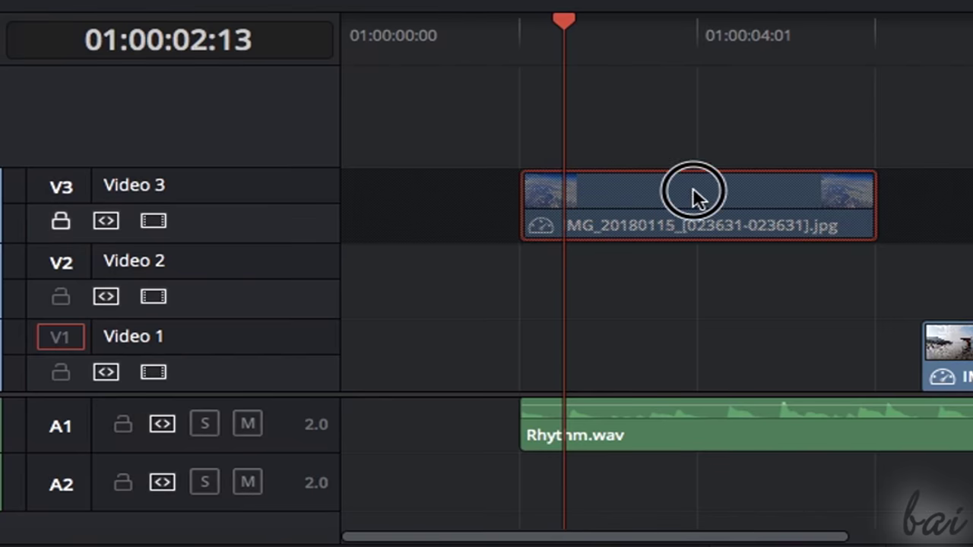
{"action": "left_click", "coordinate": [692, 205]}
{"action": "left_click", "coordinate": [60, 221]}
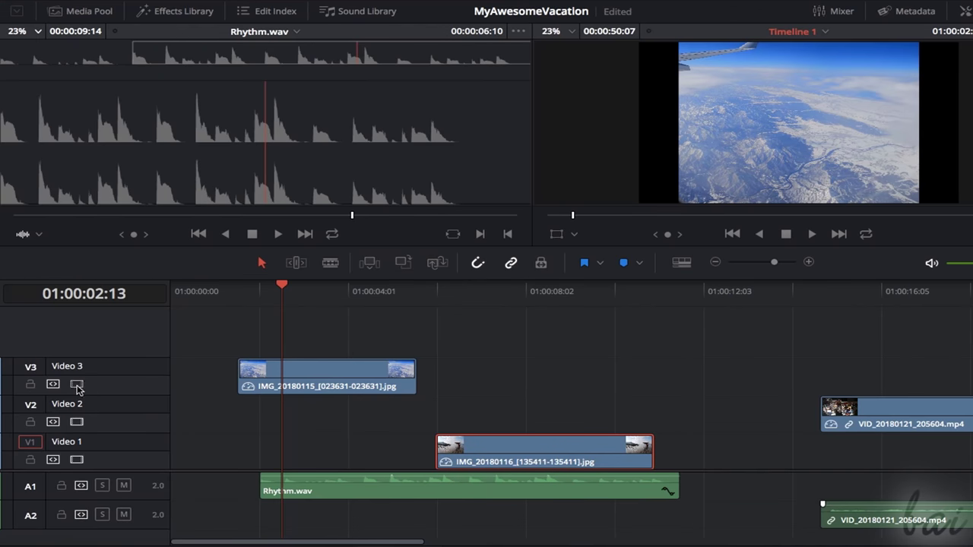
{"action": "left_click", "coordinate": [77, 386]}
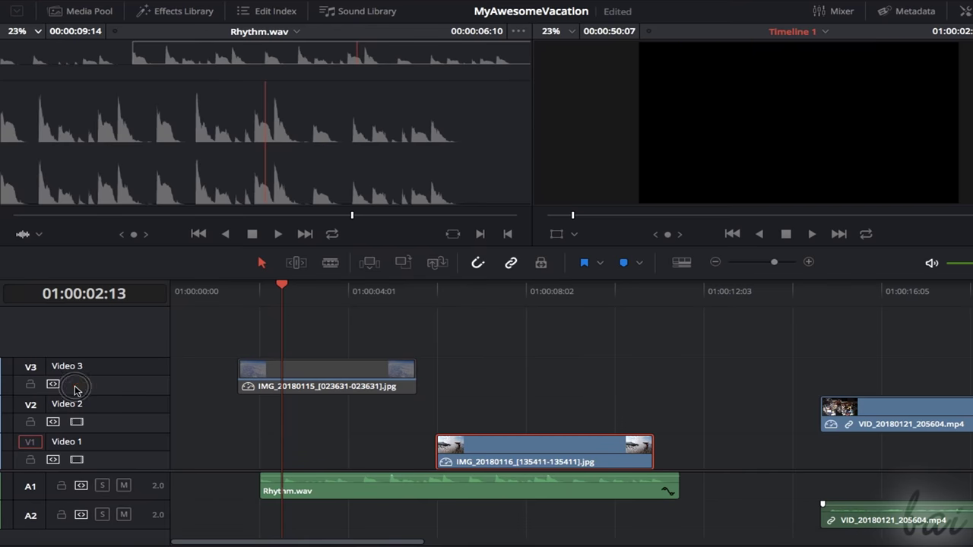
{"action": "left_click", "coordinate": [76, 385]}
Play the timeline, mute and unmute Rhythm.wav, solo A2, and delete the Video 3 track
{"action": "key", "text": "space"}
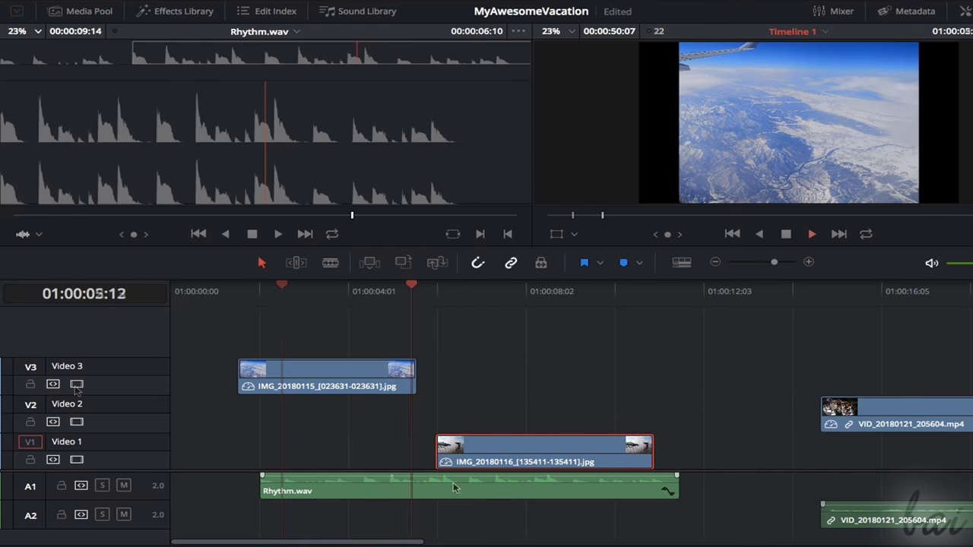
{"action": "left_click", "coordinate": [124, 485]}
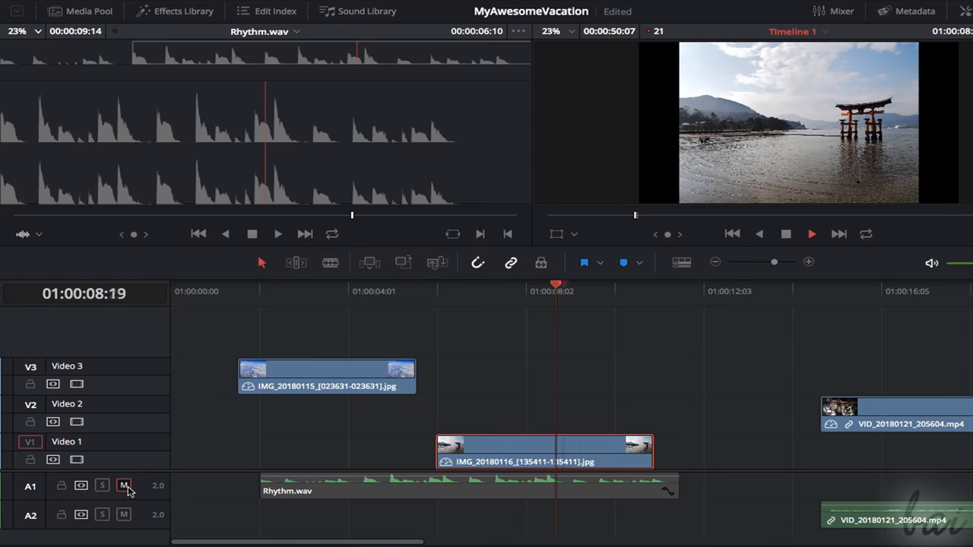
{"action": "left_click", "coordinate": [125, 486]}
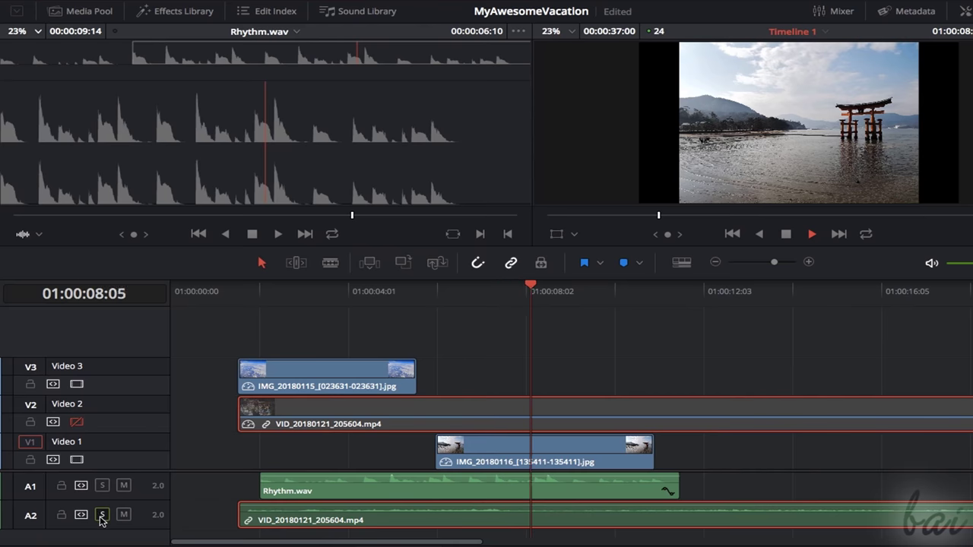
{"action": "left_click", "coordinate": [102, 516]}
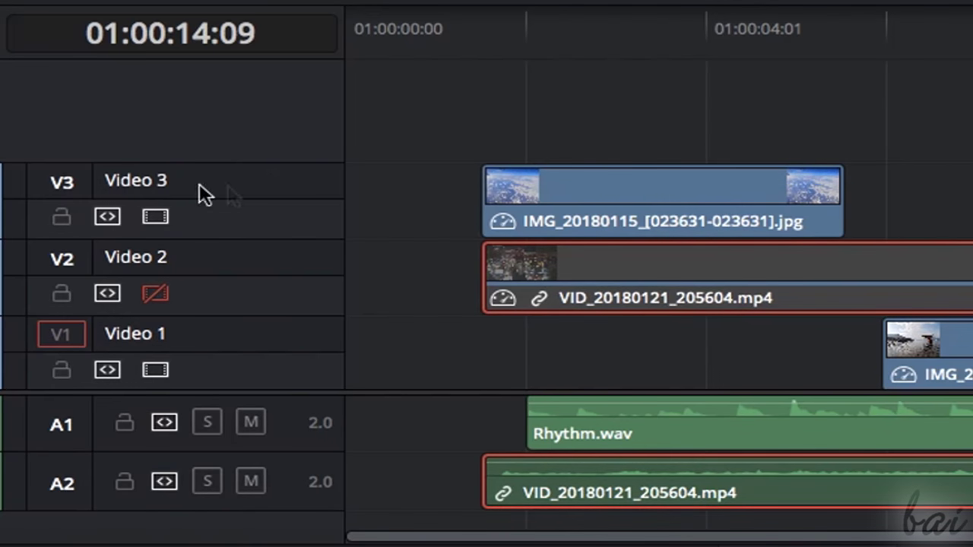
{"action": "right_click", "coordinate": [227, 183]}
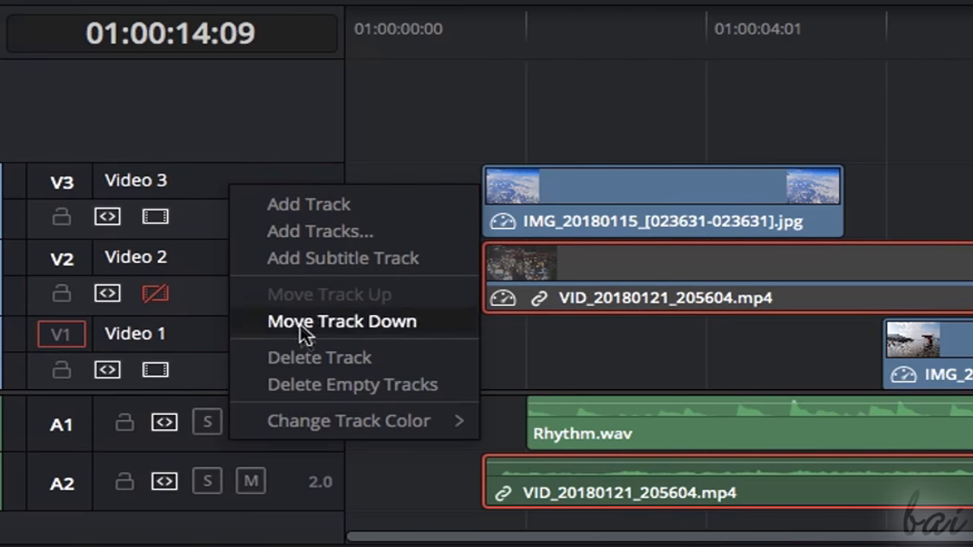
{"action": "left_click", "coordinate": [292, 354]}
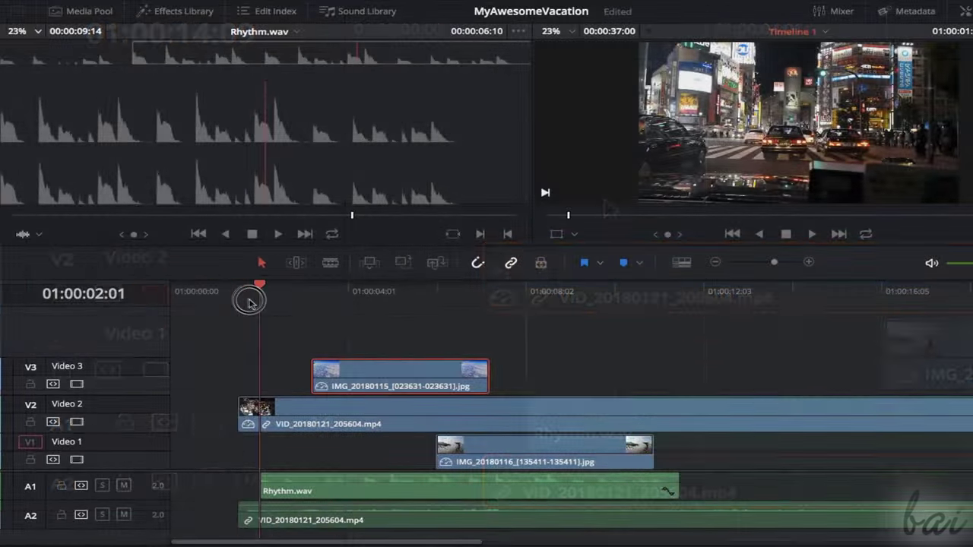
Step the playhead from 01:00:02:16 to 01:00:09:16, ending back at 01:00:06:16
{"action": "left_click", "coordinate": [261, 300]}
{"action": "left_click", "coordinate": [288, 293]}
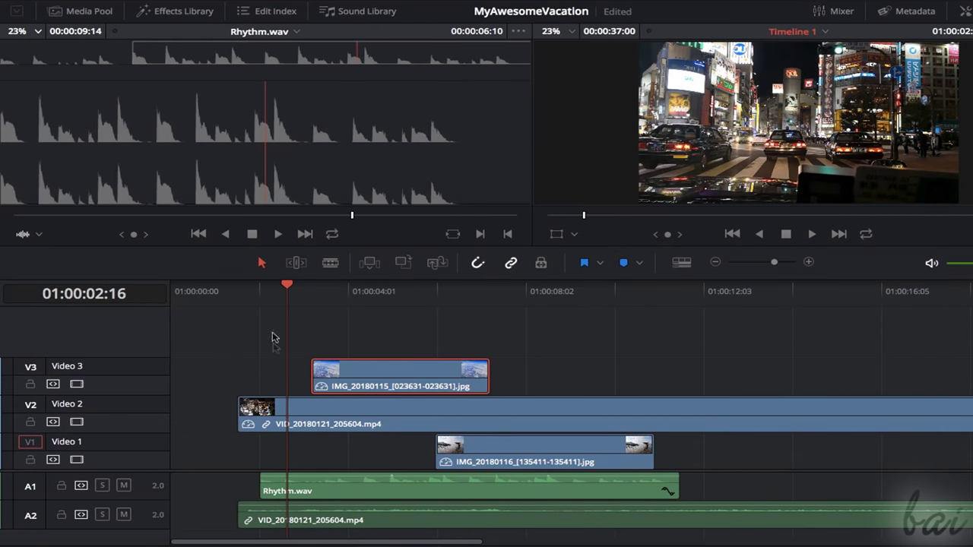
{"action": "left_click", "coordinate": [342, 291]}
{"action": "left_click", "coordinate": [408, 292]}
{"action": "left_click", "coordinate": [458, 292]}
{"action": "left_click", "coordinate": [505, 292]}
{"action": "left_click", "coordinate": [545, 290]}
{"action": "left_click", "coordinate": [595, 292]}
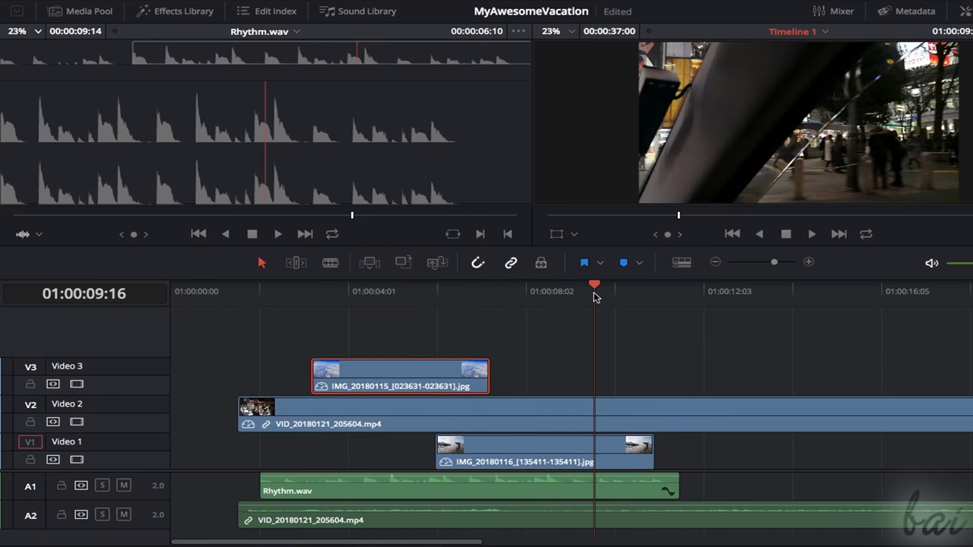
{"action": "left_click", "coordinate": [464, 291]}
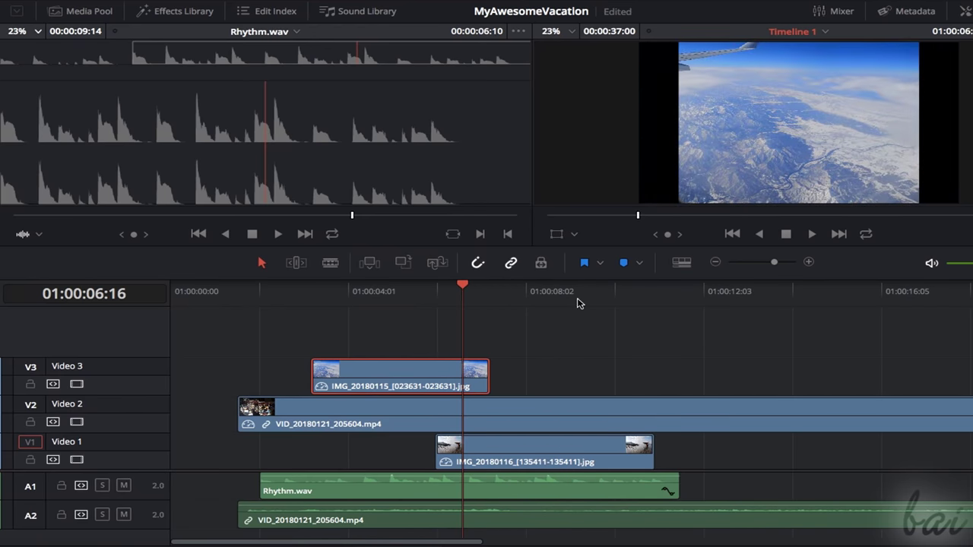
Disable Video 2 and 3 previews, move the airplane clip later, and enlarge the viewer
{"action": "left_click", "coordinate": [77, 384]}
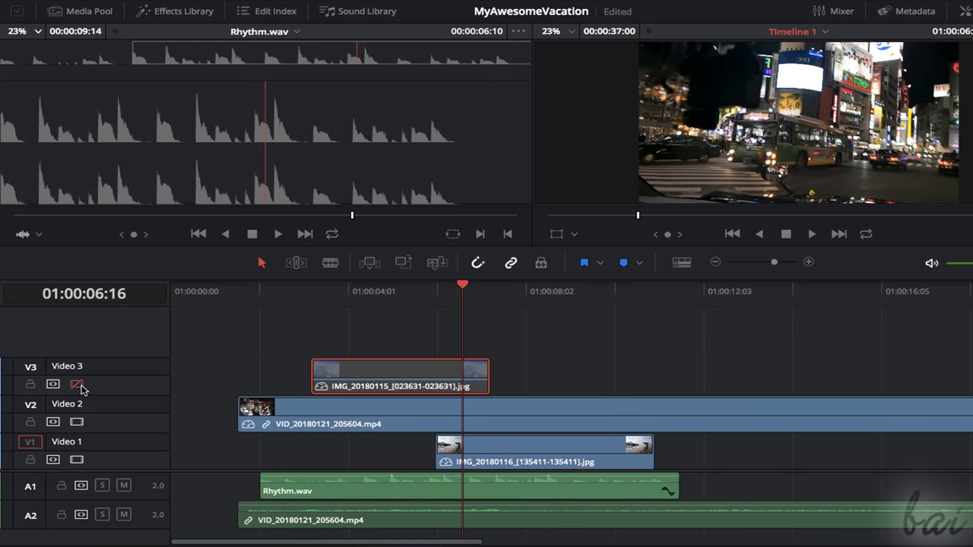
{"action": "left_click", "coordinate": [76, 423]}
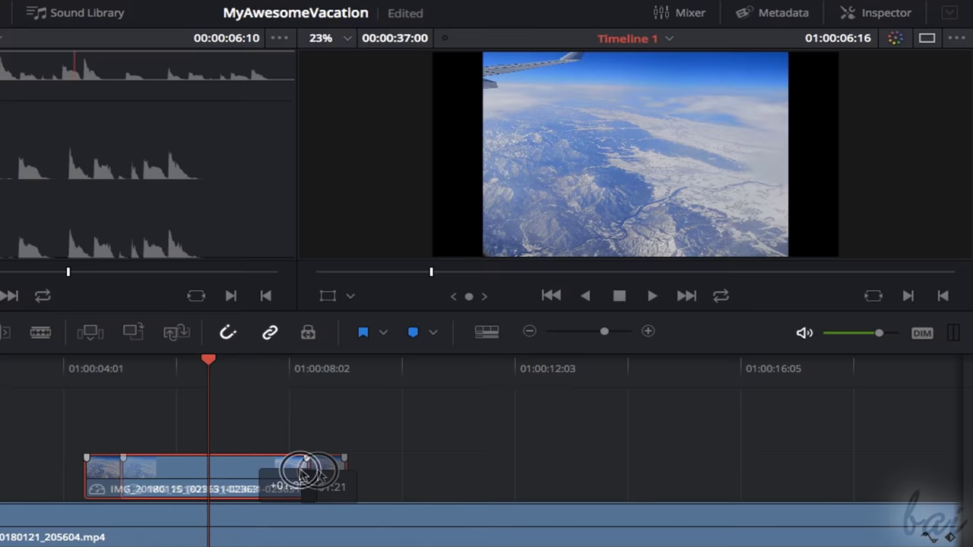
{"action": "left_click_drag", "start_coordinate": [544, 373], "coordinate": [647, 372]}
{"action": "left_click", "coordinate": [420, 361]}
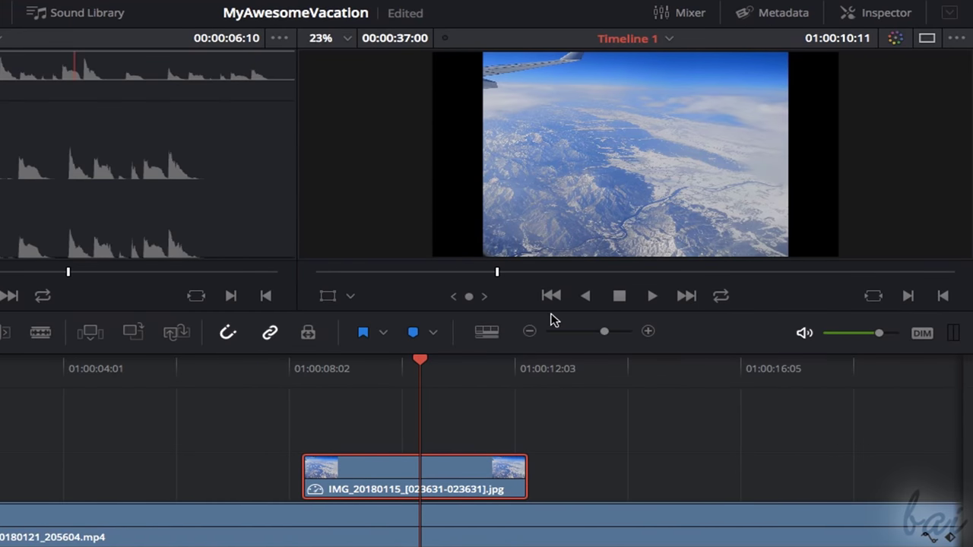
{"action": "left_click_drag", "start_coordinate": [550, 310], "coordinate": [529, 366]}
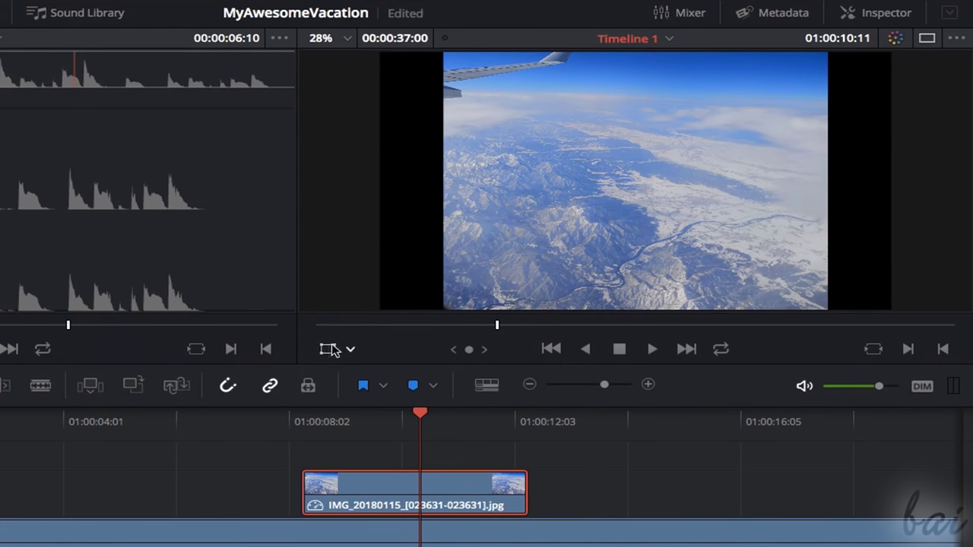
Use the Transform overlay to move, widen, shrink and rotate the airplane image about 30 degrees
{"action": "left_click", "coordinate": [349, 352]}
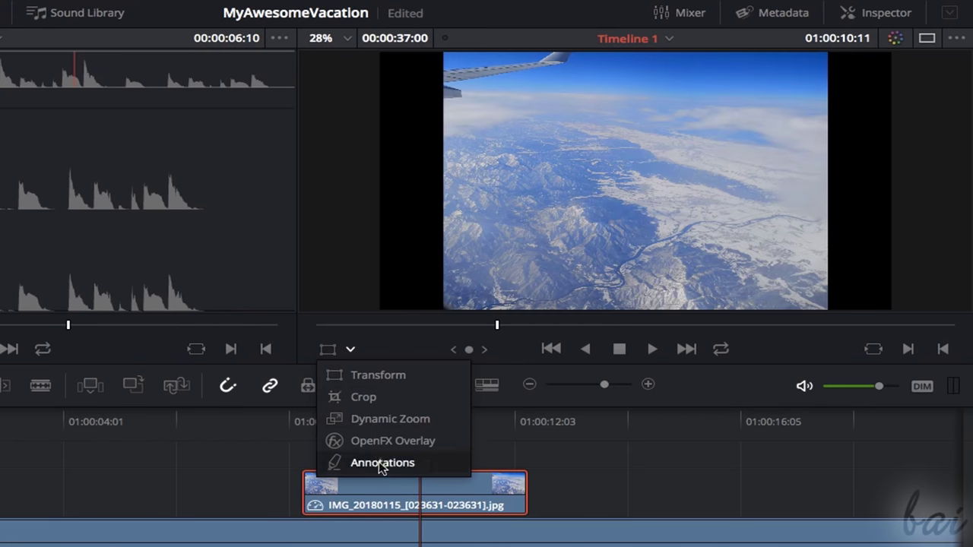
{"action": "left_click", "coordinate": [359, 378]}
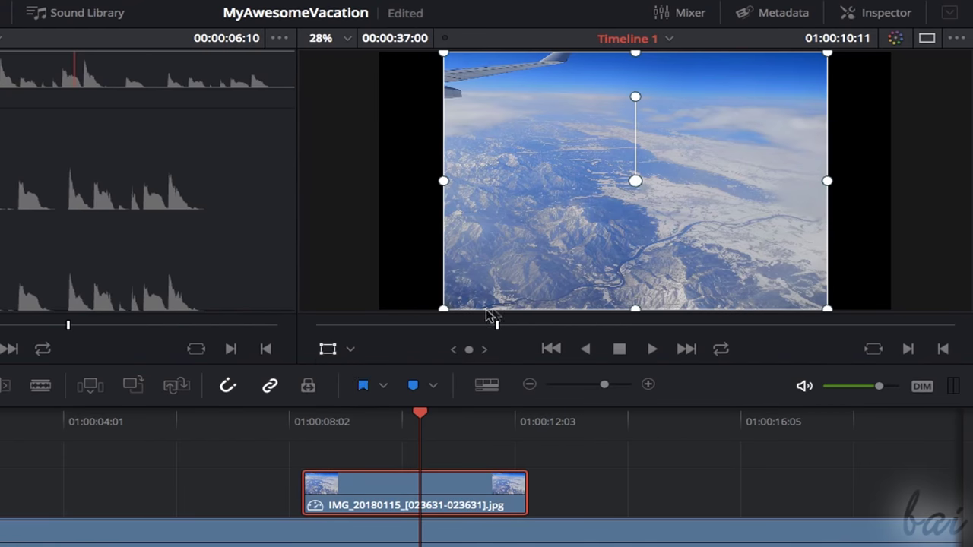
{"action": "scroll", "coordinate": [635, 176], "scroll_direction": "down", "scroll_amount": 1}
{"action": "left_click_drag", "start_coordinate": [597, 170], "coordinate": [552, 176]}
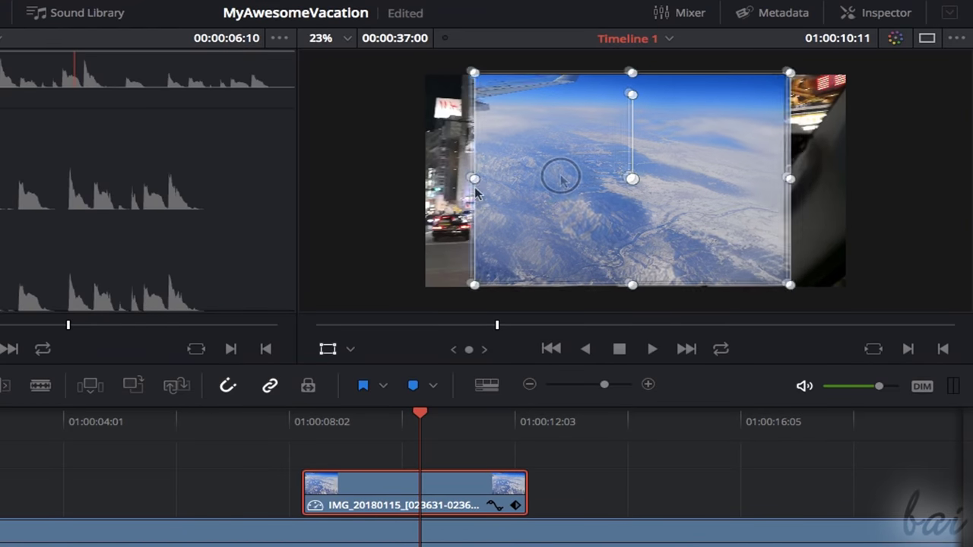
{"action": "mouse_move", "coordinate": [471, 176]}
{"action": "left_mouse_down"}
{"action": "mouse_move", "coordinate": [432, 180]}
{"action": "mouse_move", "coordinate": [463, 180]}
{"action": "left_mouse_up"}
{"action": "mouse_move", "coordinate": [467, 80]}
{"action": "left_mouse_down"}
{"action": "mouse_move", "coordinate": [511, 116]}
{"action": "mouse_move", "coordinate": [462, 81]}
{"action": "left_mouse_up"}
{"action": "left_click_drag", "start_coordinate": [631, 88], "coordinate": [632, 145]}
Crop the airplane image from the left and top, then show the Dynamic Zoom frames
{"action": "left_click", "coordinate": [350, 349]}
{"action": "left_click", "coordinate": [361, 403]}
{"action": "mouse_move", "coordinate": [463, 178]}
{"action": "left_mouse_down"}
{"action": "mouse_move", "coordinate": [556, 181]}
{"action": "mouse_move", "coordinate": [476, 183]}
{"action": "left_mouse_up"}
{"action": "left_click_drag", "start_coordinate": [646, 90], "coordinate": [619, 81]}
{"action": "mouse_move", "coordinate": [477, 79]}
{"action": "left_mouse_down"}
{"action": "mouse_move", "coordinate": [520, 118]}
{"action": "mouse_move", "coordinate": [514, 124]}
{"action": "mouse_move", "coordinate": [464, 86]}
{"action": "left_mouse_up"}
{"action": "left_click", "coordinate": [350, 349]}
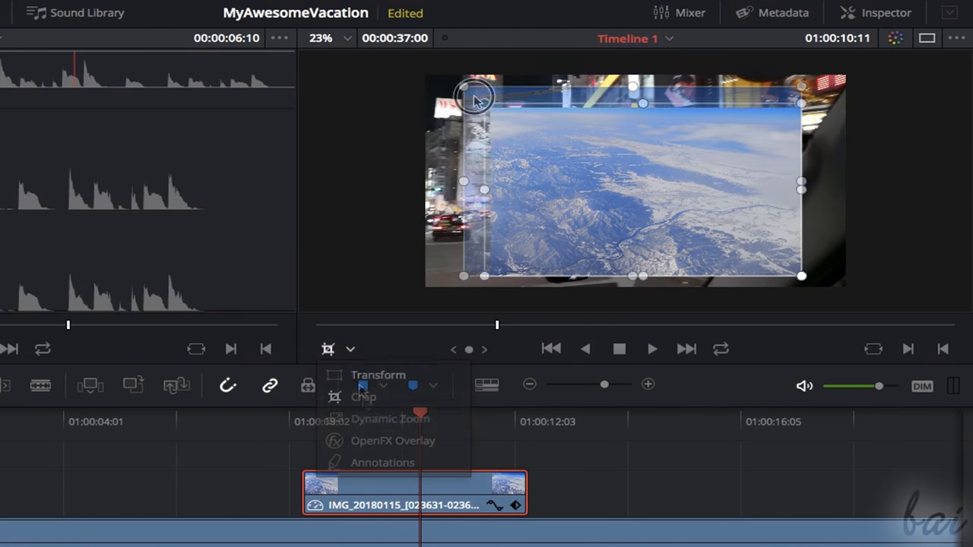
{"action": "left_click", "coordinate": [389, 420]}
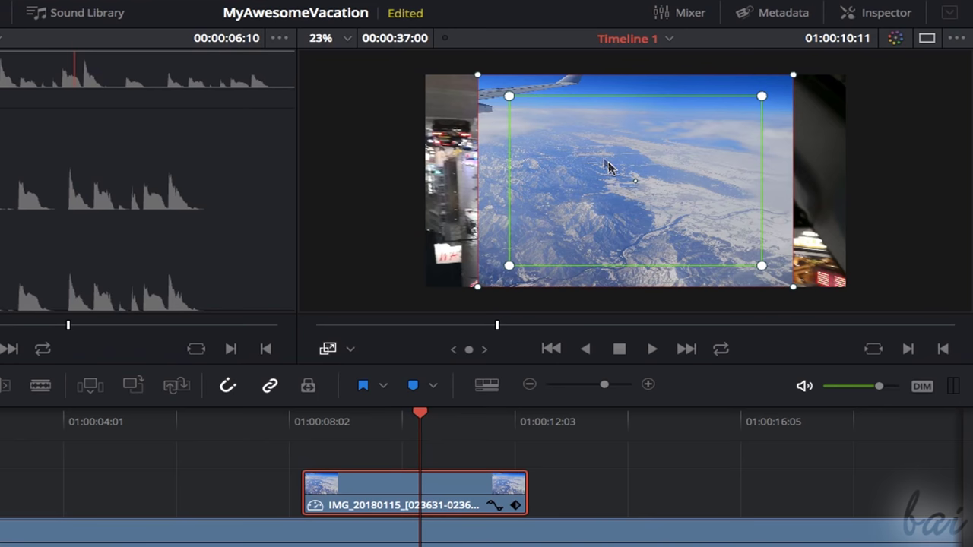
Switch the viewer to Annotations and draw three red arrows across the airplane image
{"action": "left_click", "coordinate": [349, 349]}
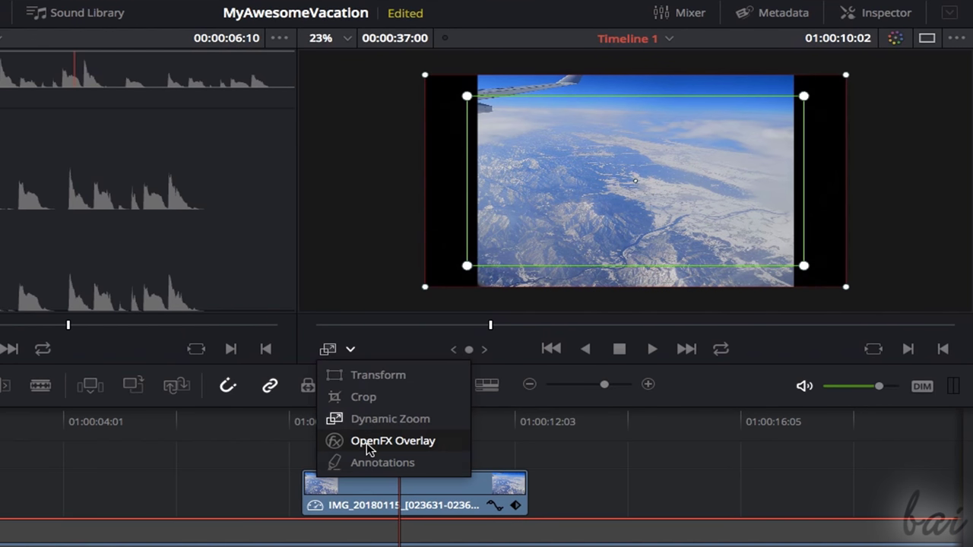
{"action": "left_click", "coordinate": [374, 463]}
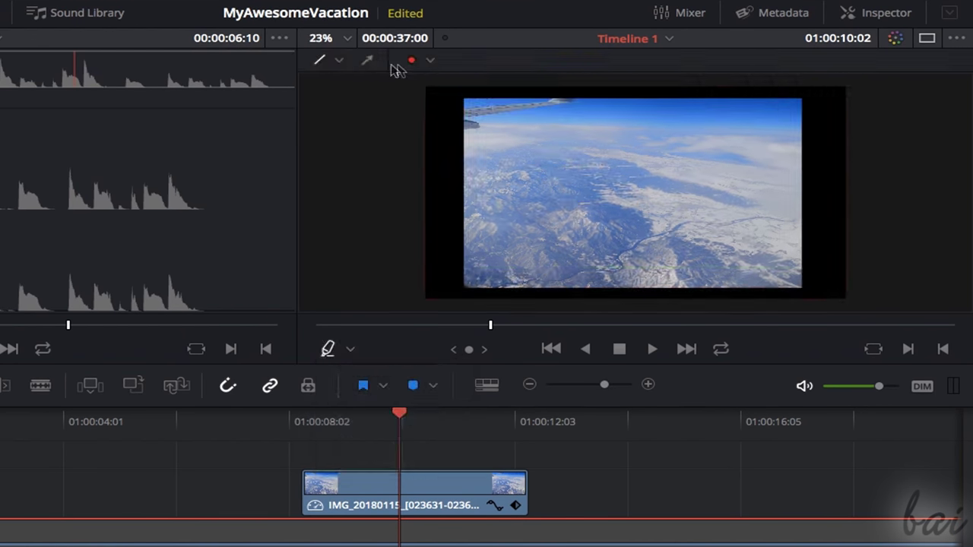
{"action": "left_click", "coordinate": [368, 67]}
{"action": "left_click_drag", "start_coordinate": [550, 198], "coordinate": [627, 245]}
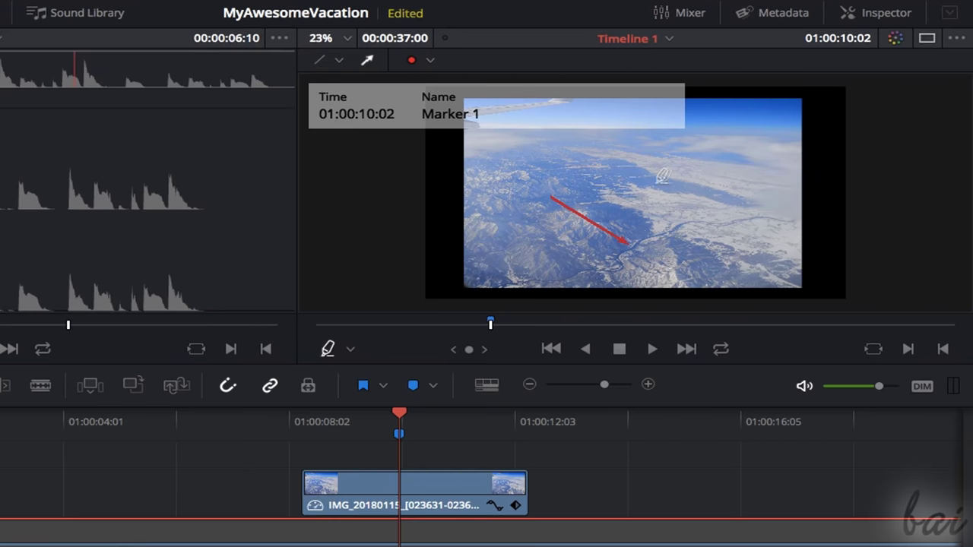
{"action": "left_click_drag", "start_coordinate": [636, 168], "coordinate": [677, 222]}
{"action": "left_click_drag", "start_coordinate": [726, 164], "coordinate": [725, 220]}
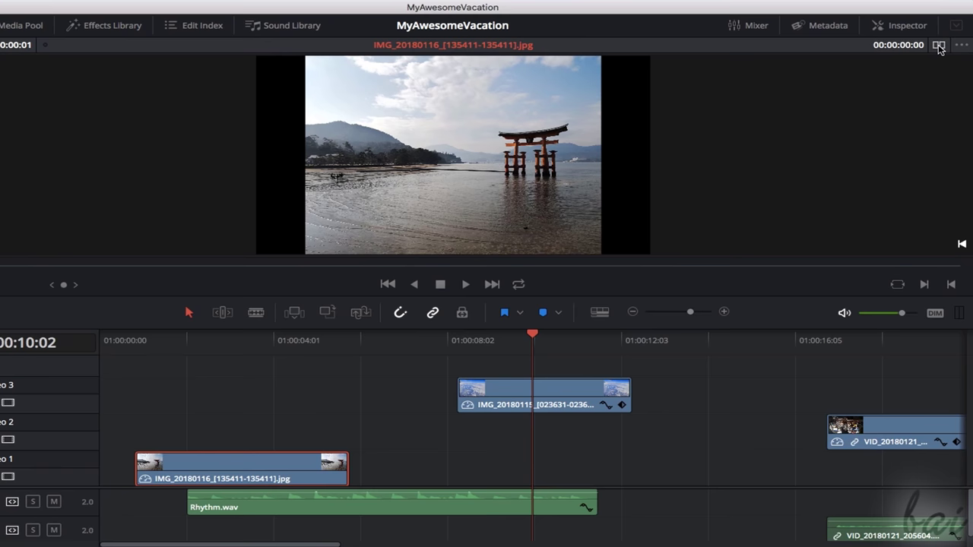
Open the Inspector and view the airplane image and Rhythm.wav clip settings
{"action": "left_click", "coordinate": [903, 26]}
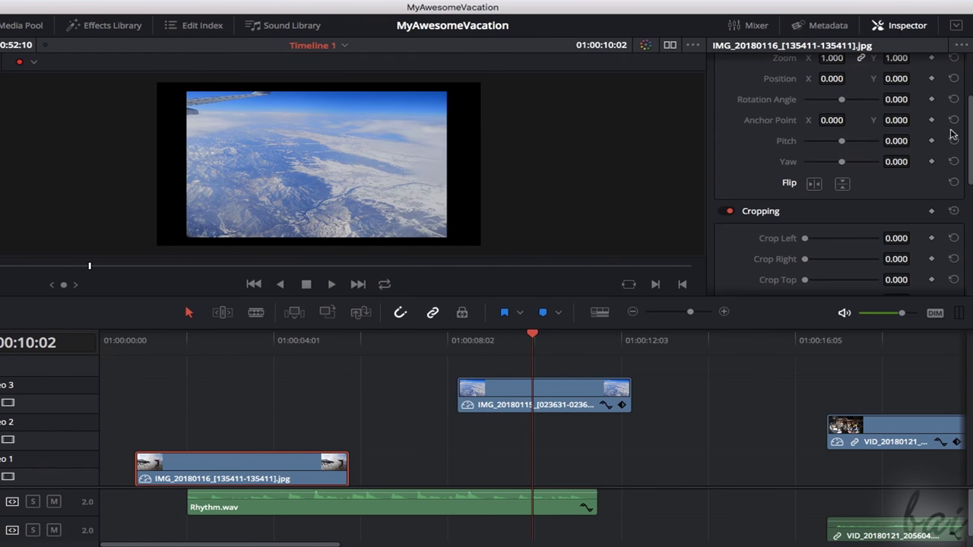
{"action": "left_click_drag", "start_coordinate": [970, 144], "coordinate": [967, 89]}
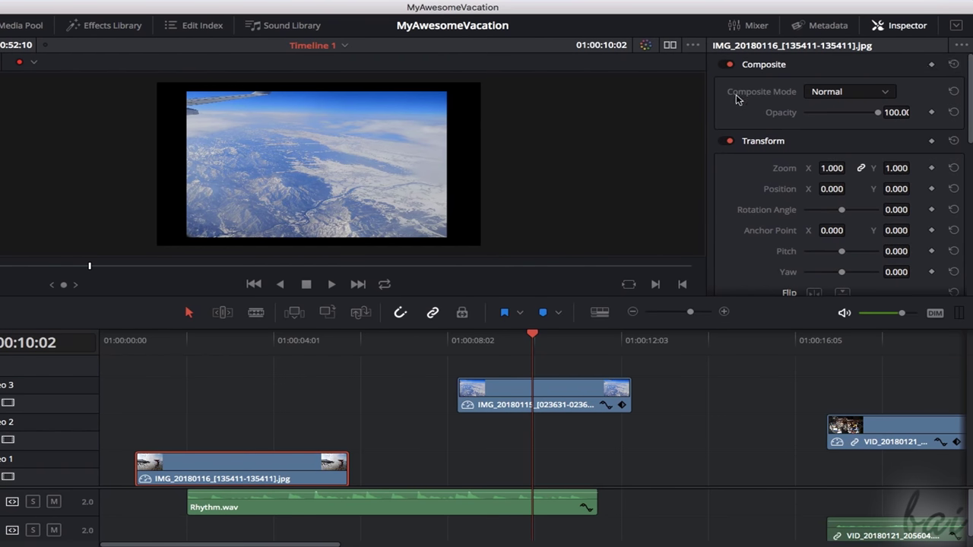
{"action": "left_click", "coordinate": [564, 407]}
{"action": "left_click", "coordinate": [502, 514]}
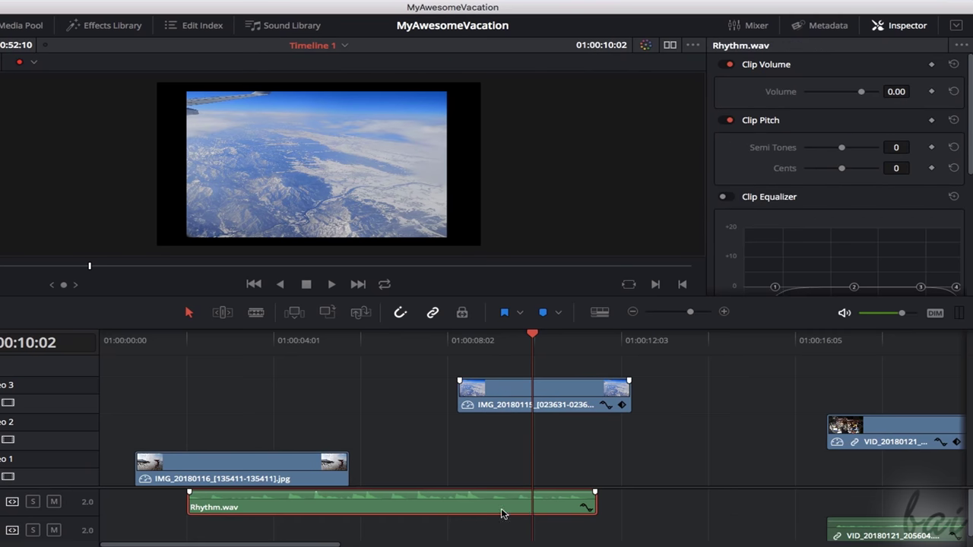
{"action": "left_click", "coordinate": [510, 392]}
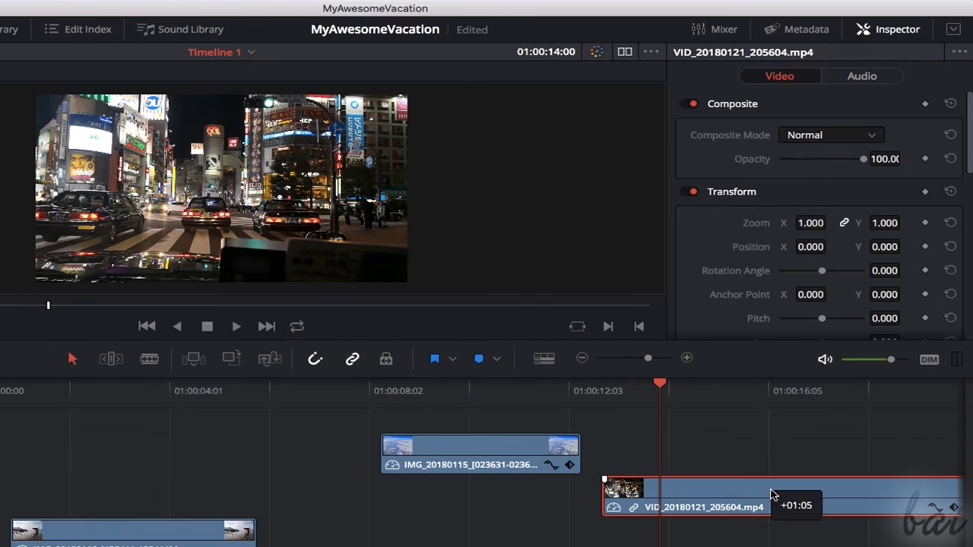
Move the night-street video earlier and try opacity 50 before resetting it to 100
{"action": "left_click_drag", "start_coordinate": [795, 425], "coordinate": [795, 424]}
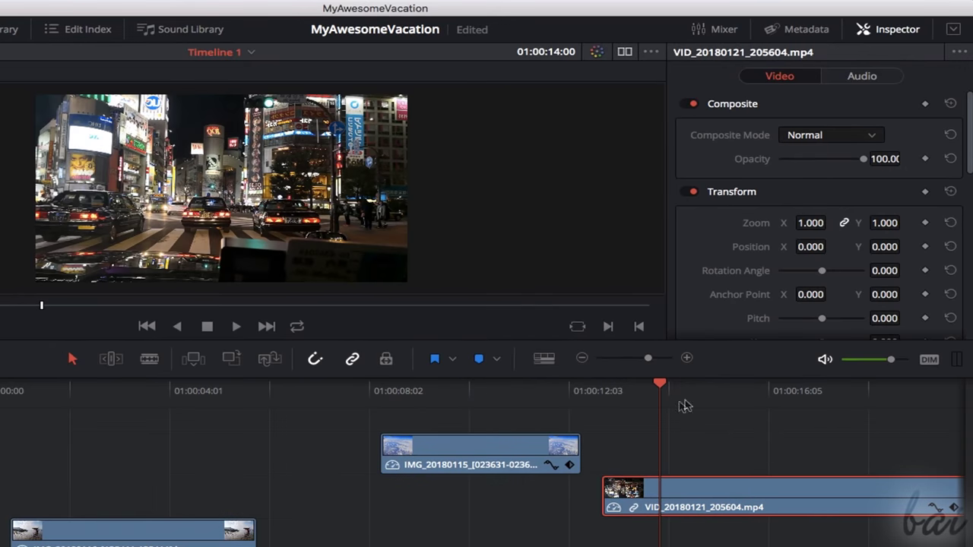
{"action": "mouse_move", "coordinate": [864, 163]}
{"action": "left_mouse_down"}
{"action": "mouse_move", "coordinate": [817, 165]}
{"action": "mouse_move", "coordinate": [883, 159]}
{"action": "left_mouse_up"}
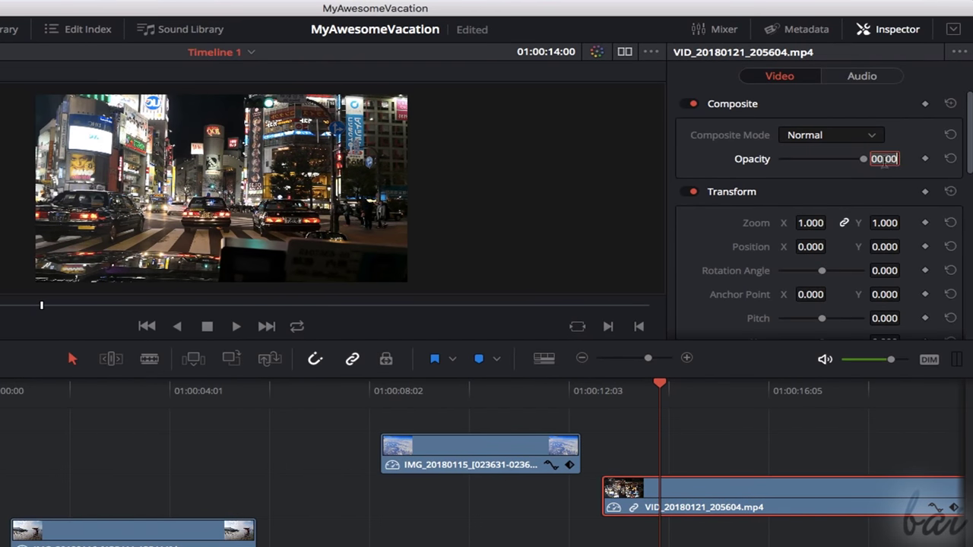
{"action": "key", "text": "Return"}
{"action": "double_click", "coordinate": [821, 159]}
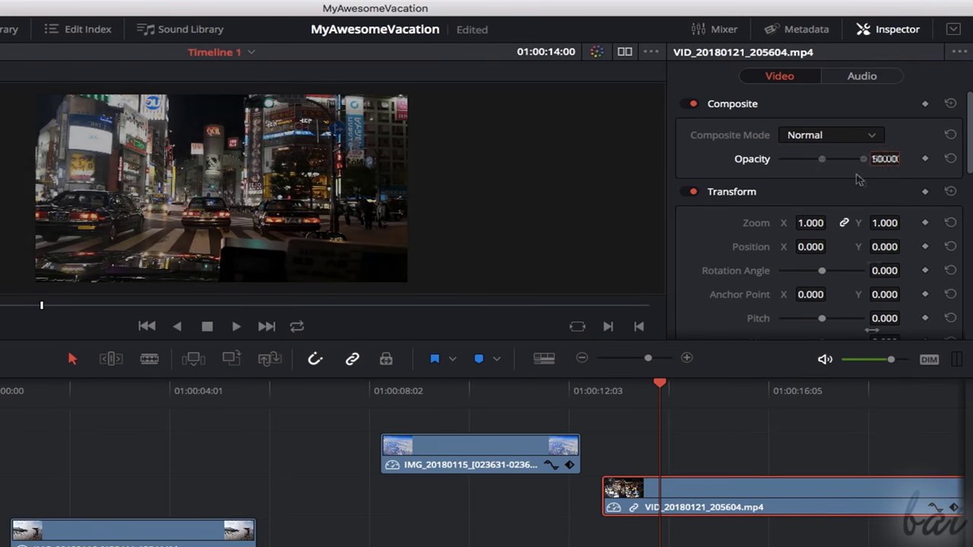
Collapse and re-expand the Composite and Transform sections, then make the Inspector full height
{"action": "left_click", "coordinate": [740, 108]}
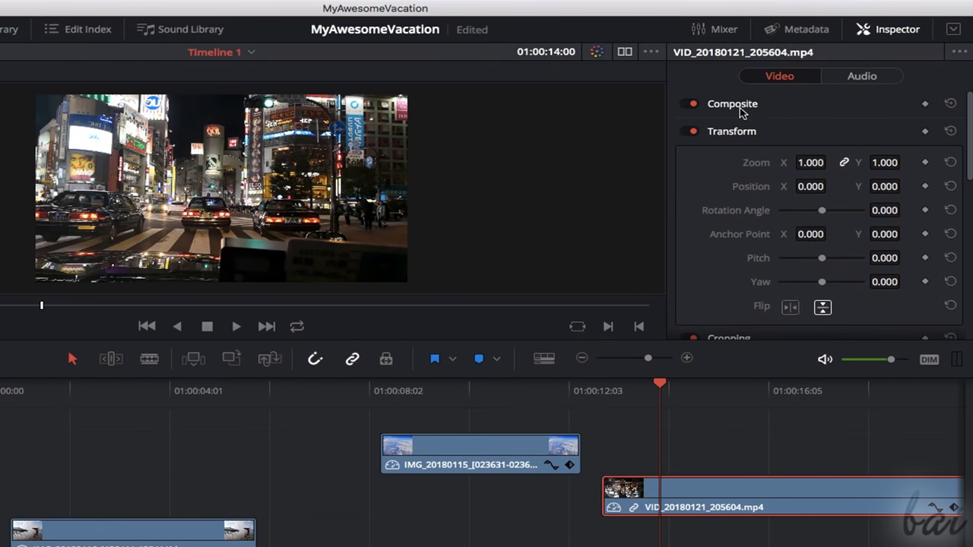
{"action": "left_click", "coordinate": [739, 108]}
{"action": "left_click", "coordinate": [741, 194]}
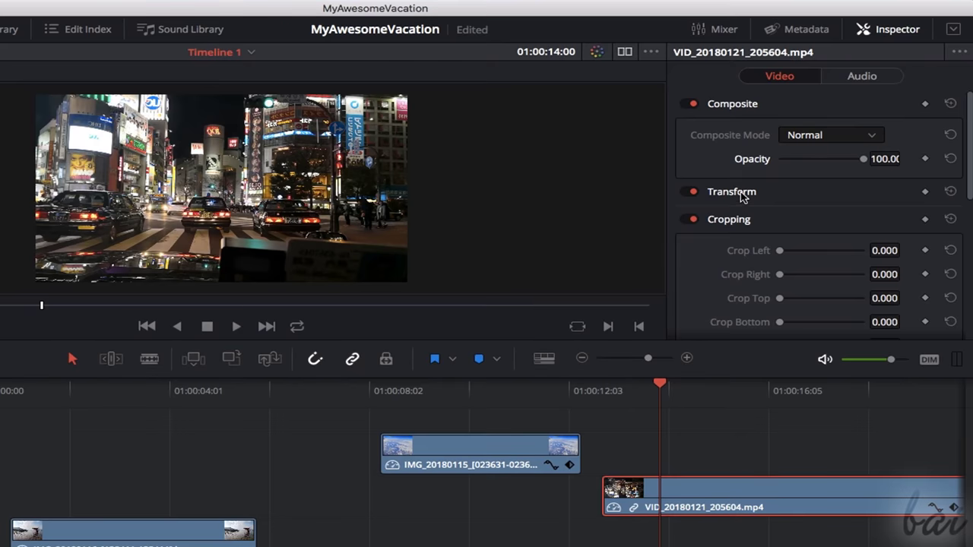
{"action": "left_click", "coordinate": [741, 193]}
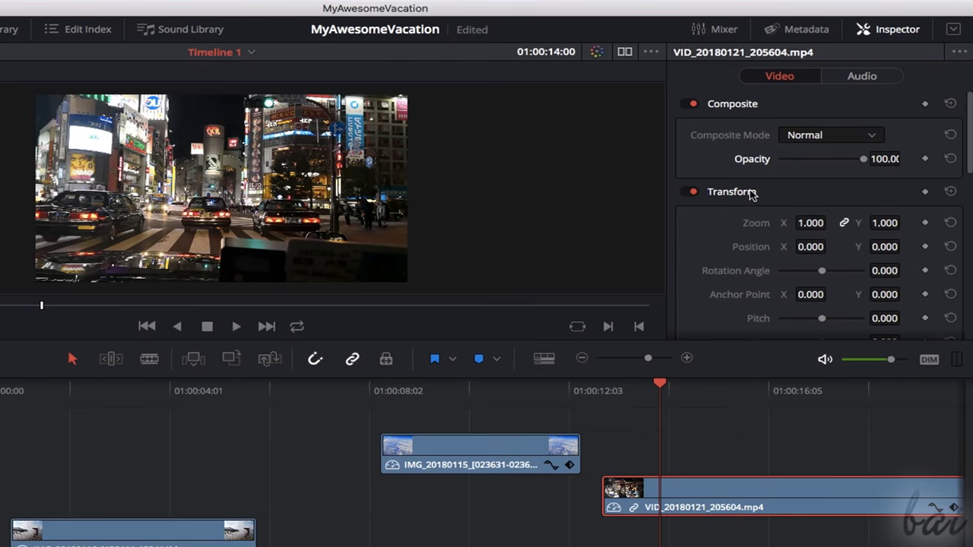
{"action": "left_click", "coordinate": [954, 32]}
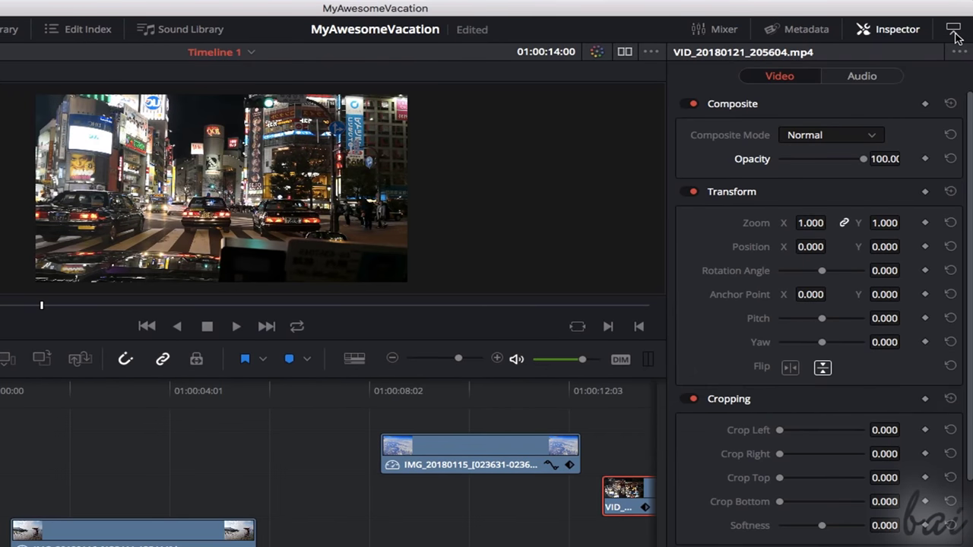
{"action": "left_click", "coordinate": [954, 33]}
{"action": "left_click", "coordinate": [955, 34]}
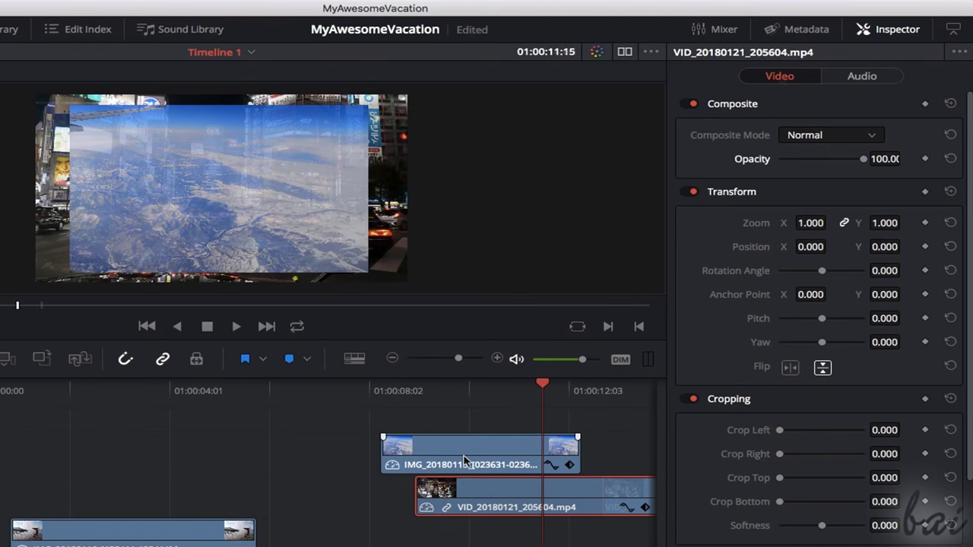
Select the airplane clip, test its opacity, and try the Color and Darken composite modes
{"action": "left_click", "coordinate": [464, 456]}
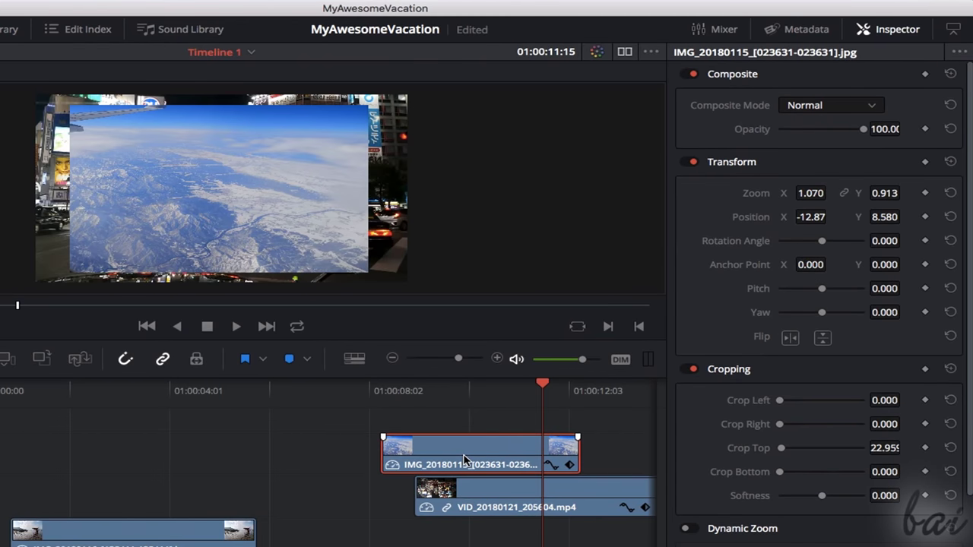
{"action": "left_click_drag", "start_coordinate": [869, 131], "coordinate": [814, 134]}
{"action": "double_click", "coordinate": [815, 133]}
{"action": "left_click", "coordinate": [871, 106]}
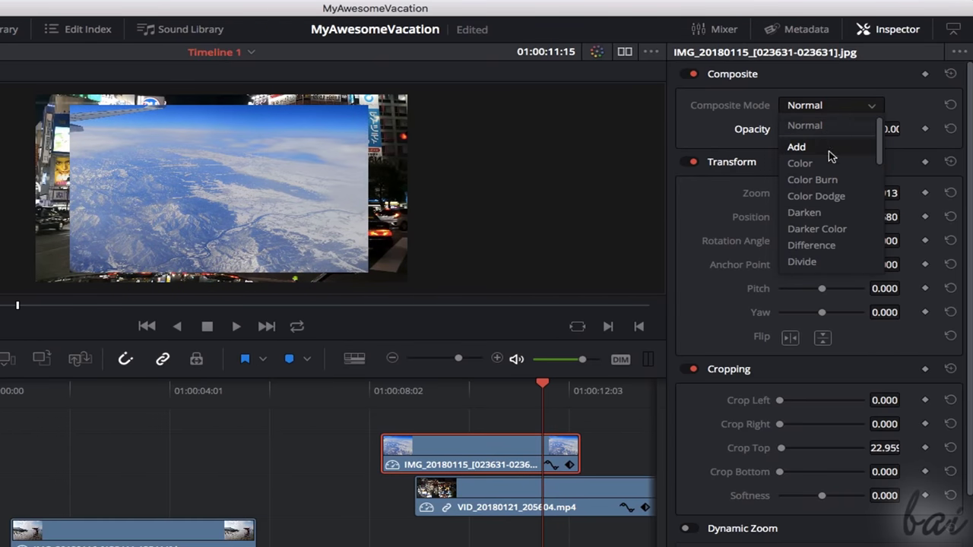
{"action": "left_click", "coordinate": [798, 162]}
{"action": "left_click", "coordinate": [840, 111]}
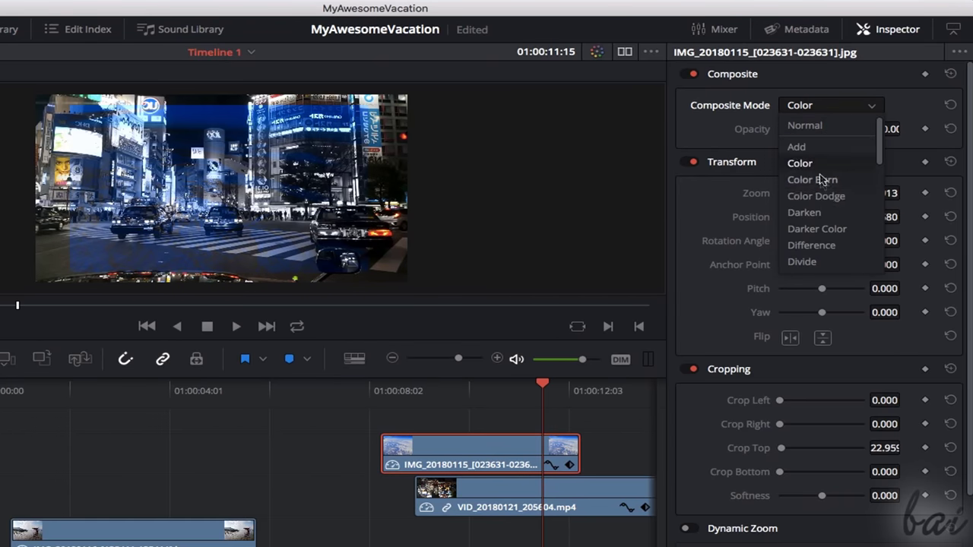
{"action": "left_click", "coordinate": [810, 213]}
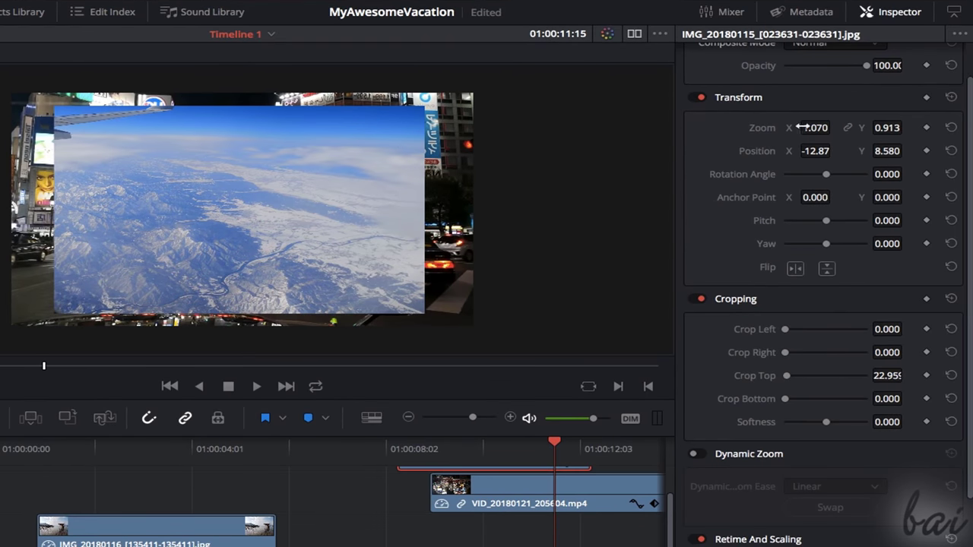
Widen the overlay to Zoom X 1.220, reset pitch and yaw, and test both flips
{"action": "left_click_drag", "start_coordinate": [822, 128], "coordinate": [826, 176]}
{"action": "left_click_drag", "start_coordinate": [825, 220], "coordinate": [821, 243]}
{"action": "double_click", "coordinate": [849, 220]}
{"action": "double_click", "coordinate": [823, 244]}
{"action": "left_click", "coordinate": [795, 268]}
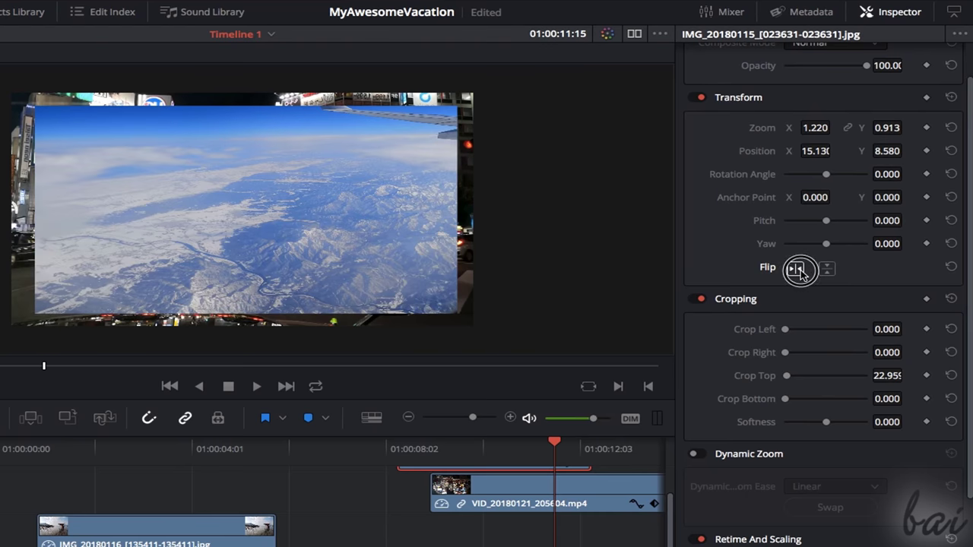
{"action": "left_click", "coordinate": [796, 269]}
{"action": "left_click", "coordinate": [826, 269]}
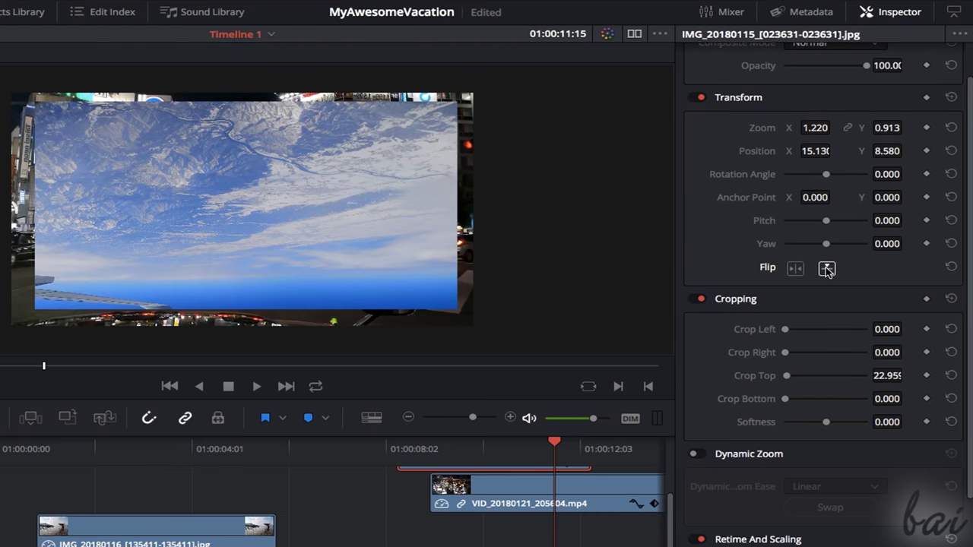
{"action": "left_click", "coordinate": [826, 269]}
Crop the overlay's right side to 484.72 with edge softness 34.650
{"action": "scroll", "coordinate": [828, 282], "scroll_direction": "down", "scroll_amount": 3}
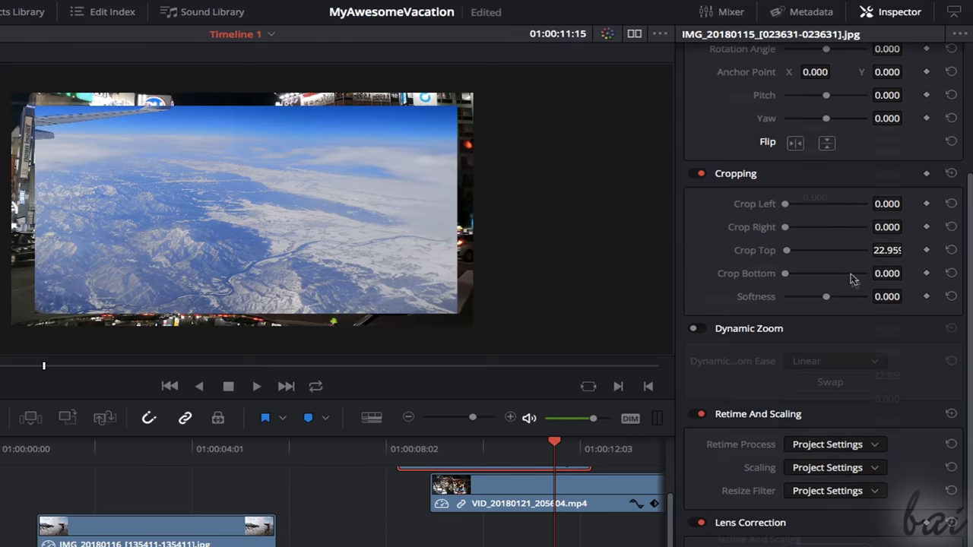
{"action": "mouse_move", "coordinate": [788, 206]}
{"action": "left_mouse_down"}
{"action": "mouse_move", "coordinate": [832, 209]}
{"action": "mouse_move", "coordinate": [799, 217]}
{"action": "mouse_move", "coordinate": [785, 205]}
{"action": "left_mouse_up"}
{"action": "left_click_drag", "start_coordinate": [785, 227], "coordinate": [812, 228]}
{"action": "mouse_move", "coordinate": [828, 299]}
{"action": "left_mouse_down"}
{"action": "mouse_move", "coordinate": [803, 299]}
{"action": "mouse_move", "coordinate": [834, 300]}
{"action": "left_mouse_up"}
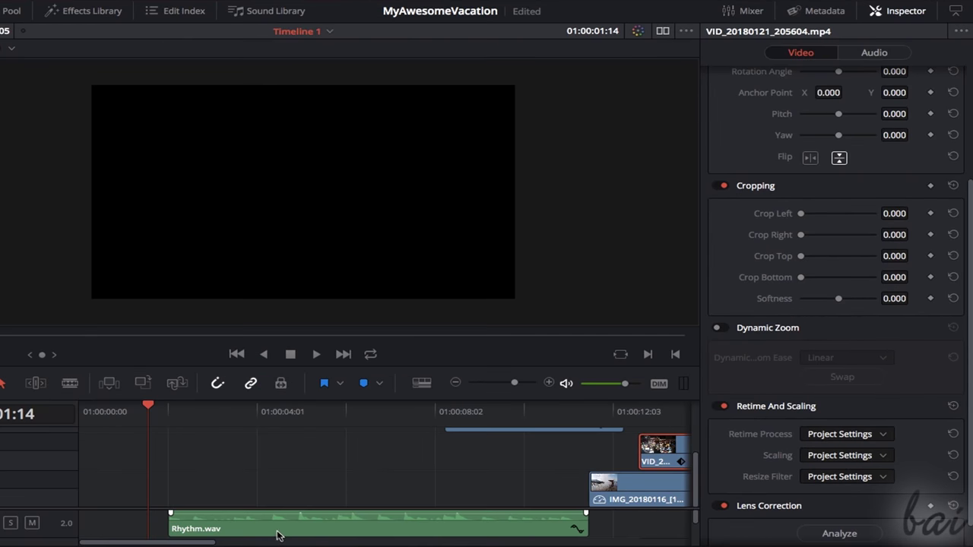
Select Rhythm.wav, try volume and pitch changes, and reset both back to zero
{"action": "left_click", "coordinate": [278, 535]}
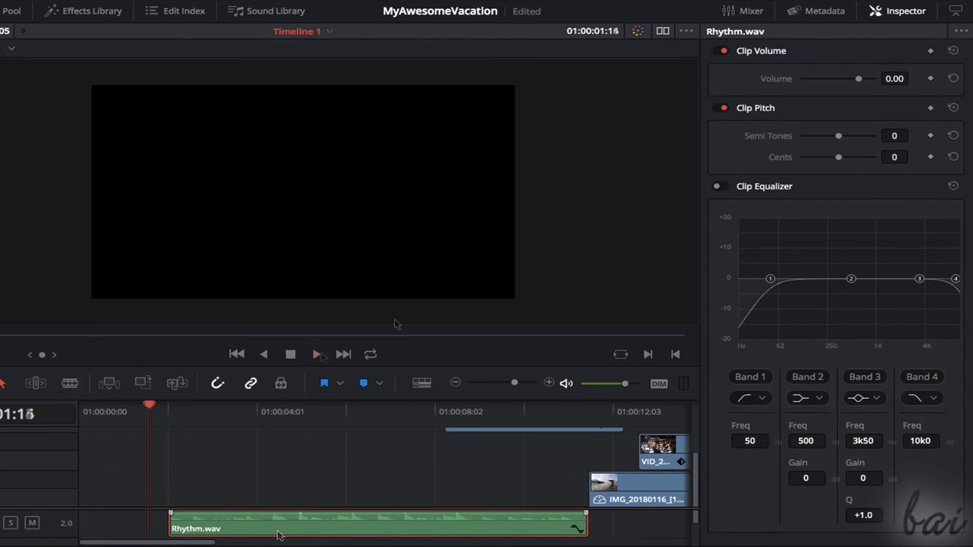
{"action": "left_click_drag", "start_coordinate": [859, 79], "coordinate": [823, 81]}
{"action": "double_click", "coordinate": [834, 82]}
{"action": "left_click_drag", "start_coordinate": [847, 137], "coordinate": [823, 139]}
{"action": "double_click", "coordinate": [823, 139]}
Enable the Clip Equalizer, boosting Band 2 at 118 Hz and cutting Band 3 at 1k29
{"action": "left_click", "coordinate": [722, 188]}
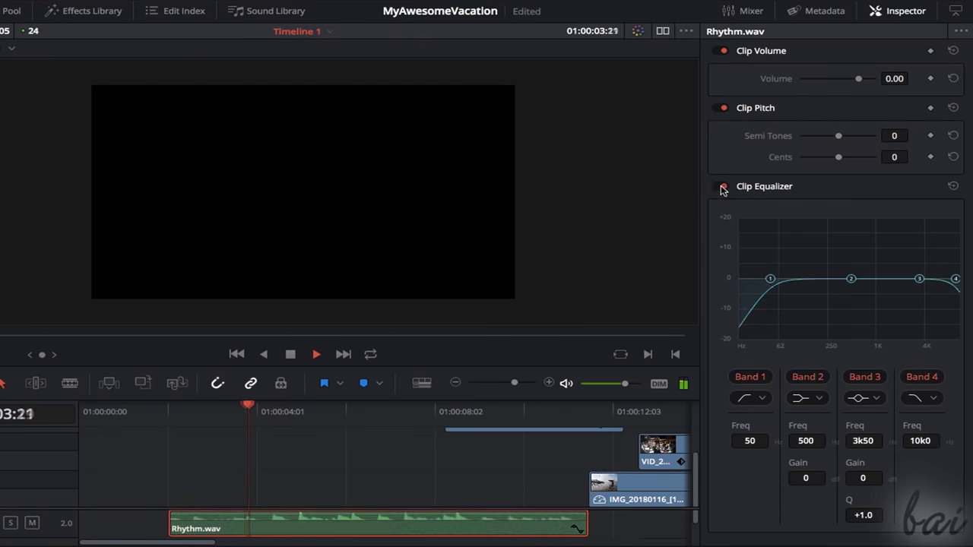
{"action": "left_click_drag", "start_coordinate": [851, 279], "coordinate": [800, 218]}
{"action": "left_click_drag", "start_coordinate": [919, 279], "coordinate": [830, 365]}
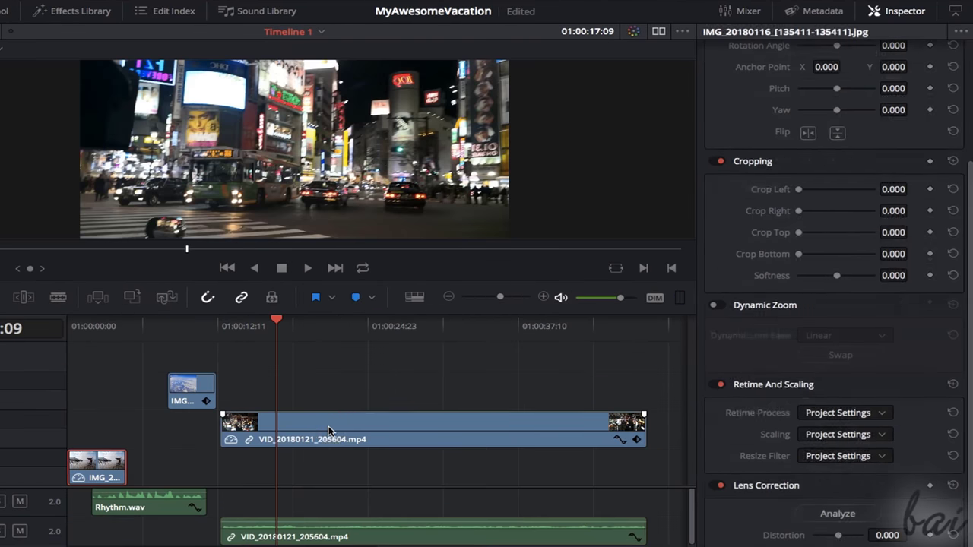
Select the VID_20180121_205604.mp4 clip and view its Audio settings
{"action": "left_click", "coordinate": [328, 430]}
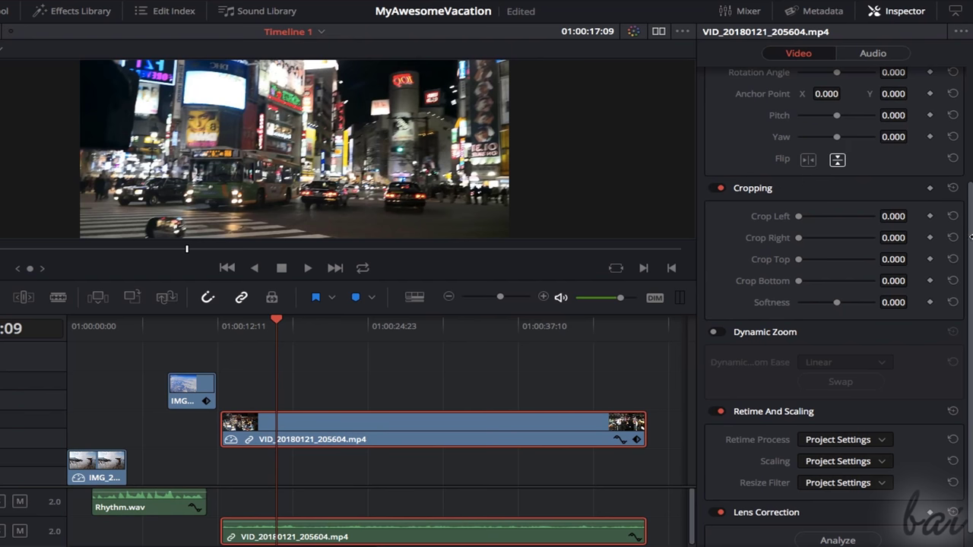
{"action": "left_click_drag", "start_coordinate": [970, 236], "coordinate": [967, 76]}
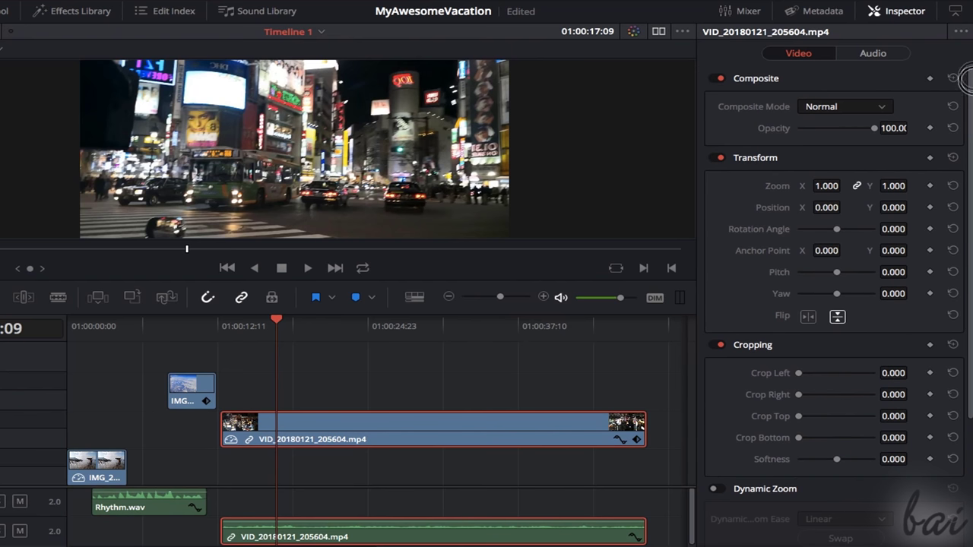
{"action": "left_click", "coordinate": [876, 54]}
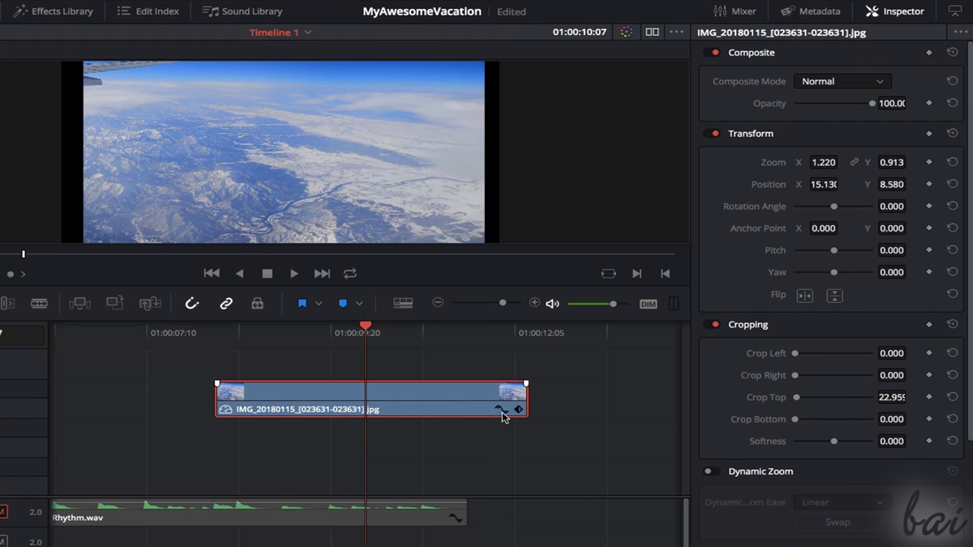
Show the airplane photo's keyframe curves and scrub through its zoom animation
{"action": "left_click", "coordinate": [500, 410]}
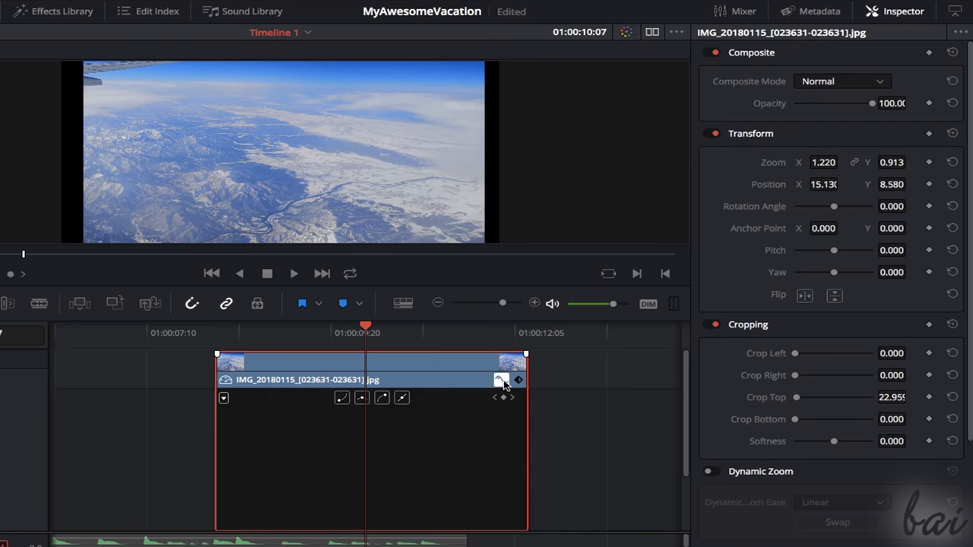
{"action": "left_click", "coordinate": [502, 381]}
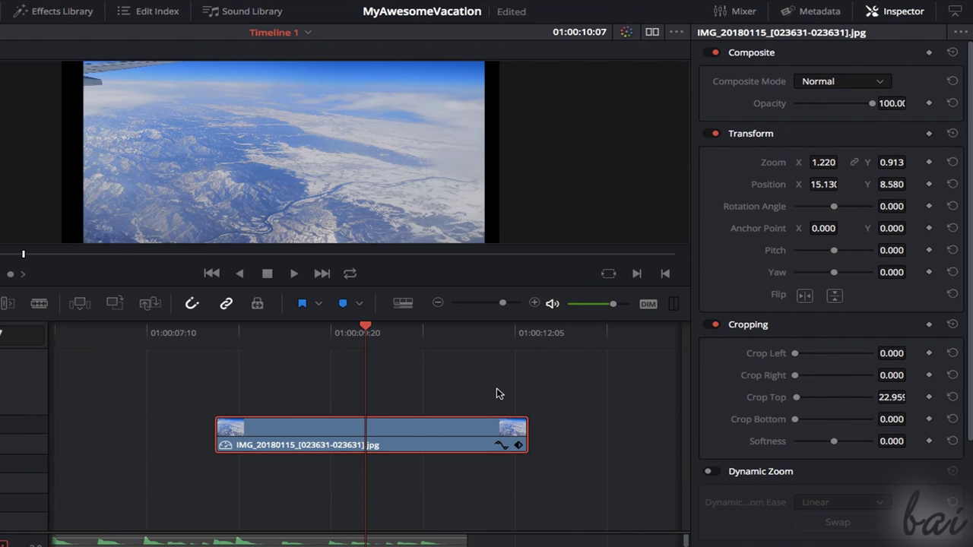
{"action": "left_click", "coordinate": [498, 445]}
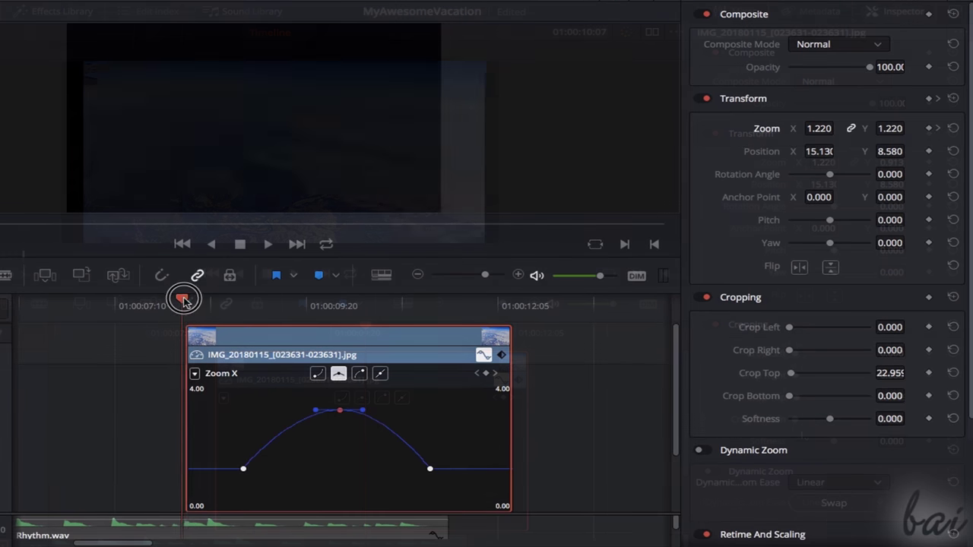
{"action": "left_click_drag", "start_coordinate": [214, 329], "coordinate": [372, 318]}
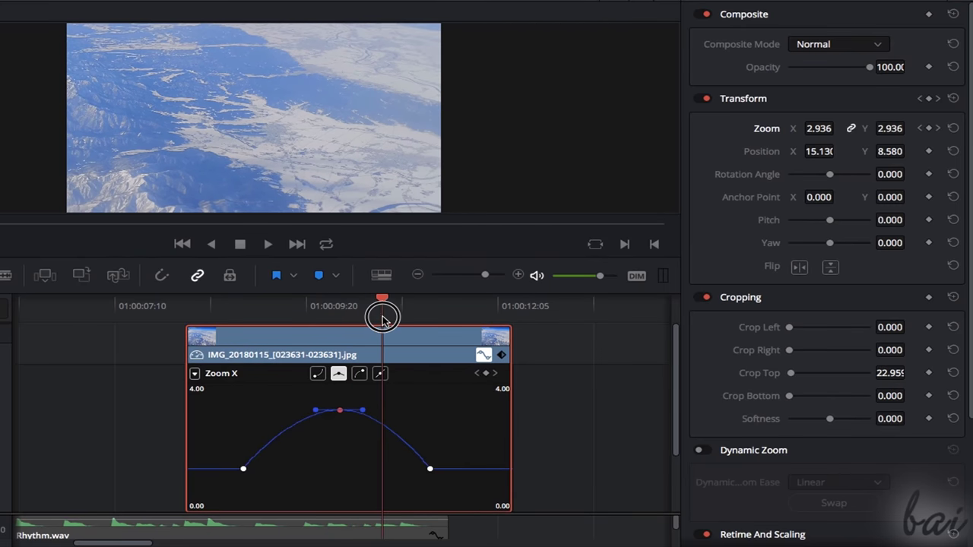
{"action": "left_click_drag", "start_coordinate": [383, 320], "coordinate": [499, 341]}
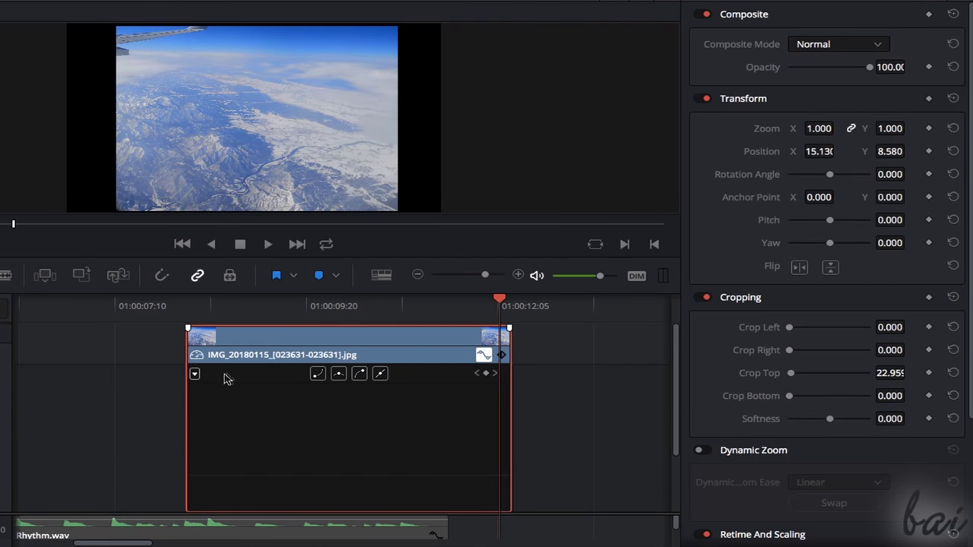
Display the Opacity curve, try lowering opacity to 82.67, undo it, and reposition the playhead
{"action": "left_click", "coordinate": [195, 376]}
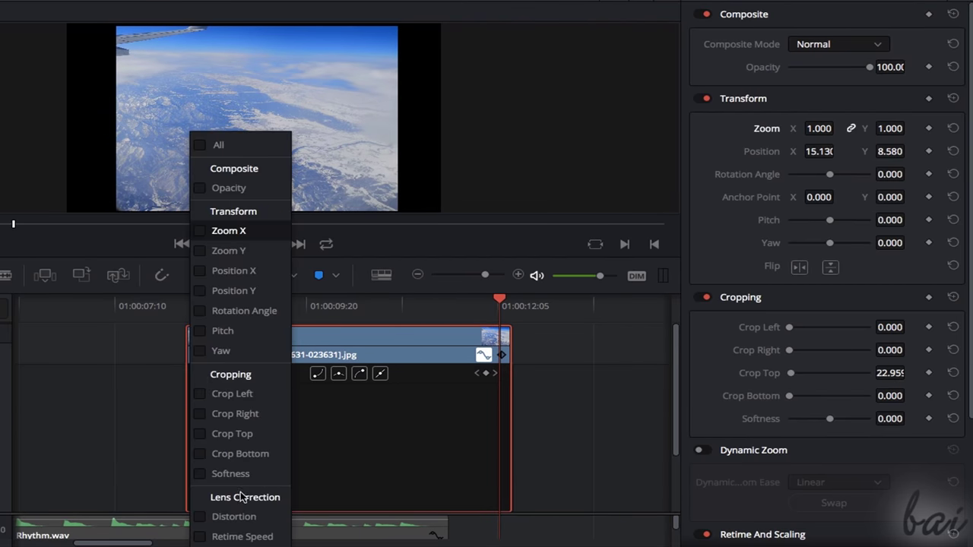
{"action": "left_click", "coordinate": [199, 190]}
{"action": "left_click", "coordinate": [330, 300]}
{"action": "left_click", "coordinate": [332, 302]}
{"action": "left_click_drag", "start_coordinate": [350, 401], "coordinate": [347, 415]}
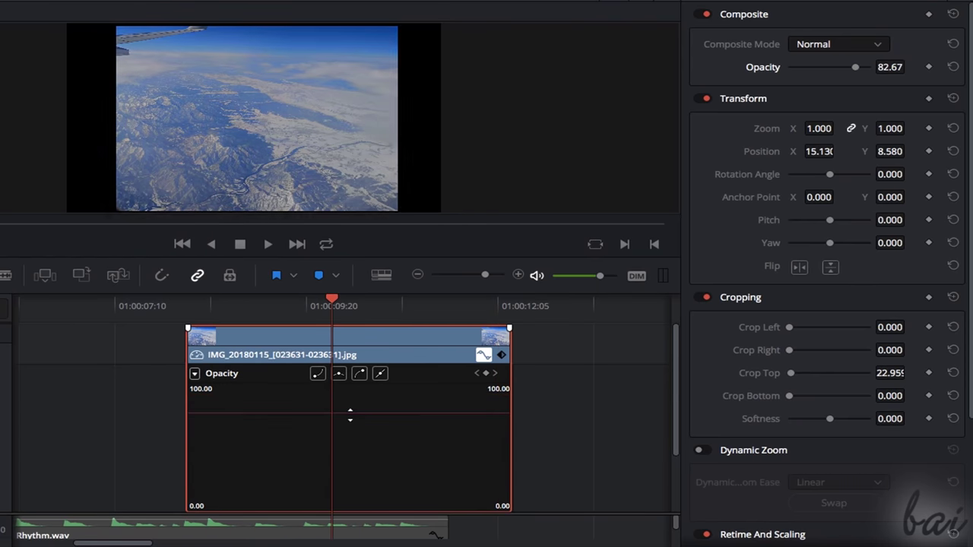
{"action": "key", "text": "ctrl+z"}
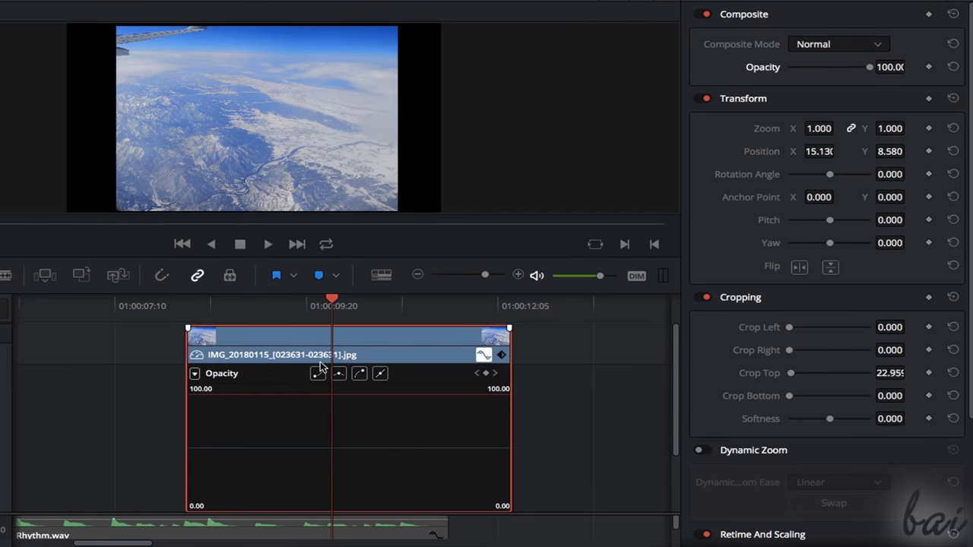
{"action": "left_click_drag", "start_coordinate": [335, 299], "coordinate": [262, 300]}
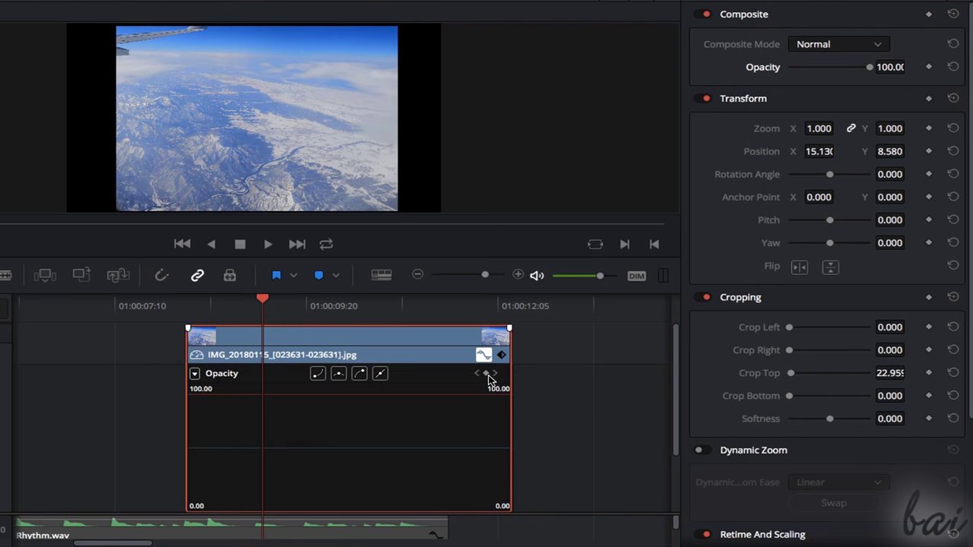
{"action": "left_click_drag", "start_coordinate": [398, 299], "coordinate": [405, 306]}
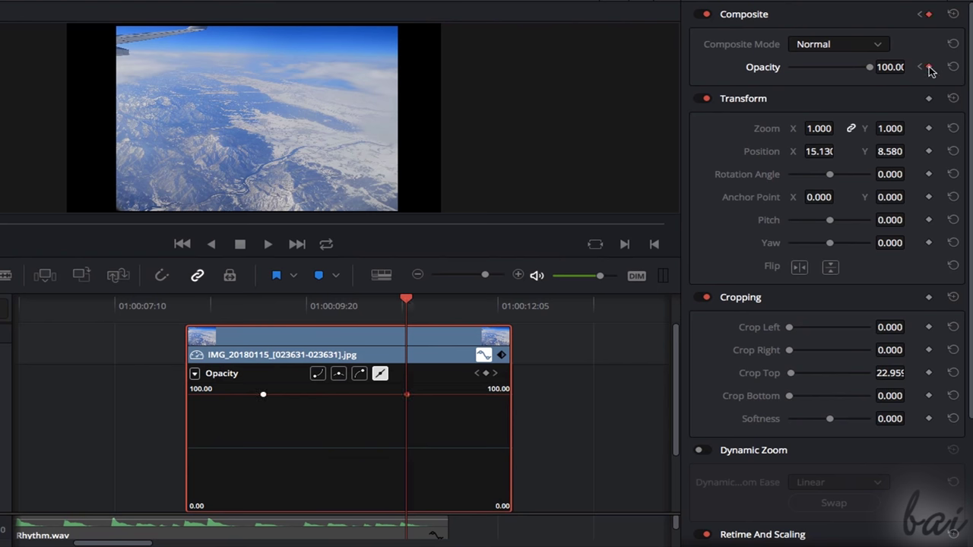
Lower the first opacity keyframe to 54.67 and ease the curve into the end keyframe
{"action": "left_click_drag", "start_coordinate": [406, 299], "coordinate": [242, 303]}
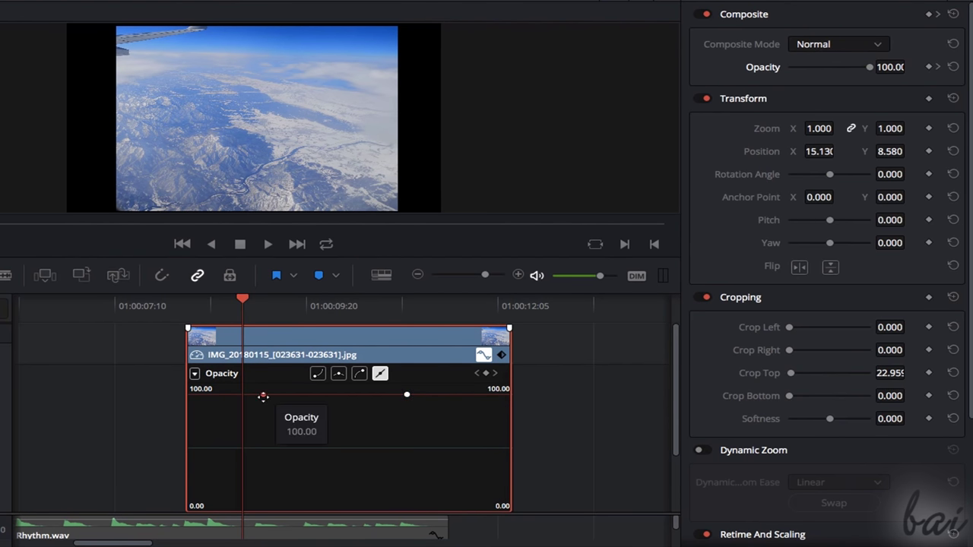
{"action": "left_click_drag", "start_coordinate": [263, 395], "coordinate": [266, 437]}
{"action": "left_click_drag", "start_coordinate": [242, 299], "coordinate": [493, 307]}
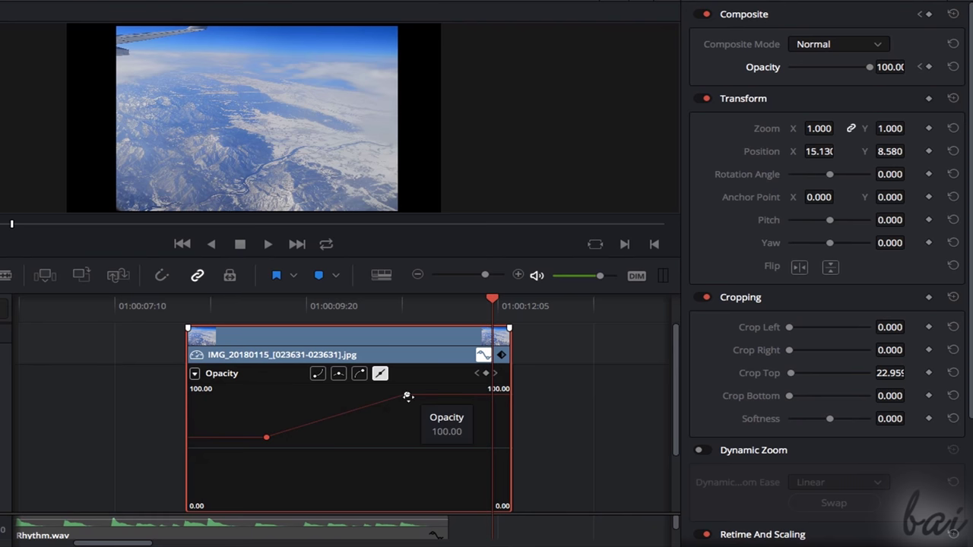
{"action": "left_click", "coordinate": [407, 396]}
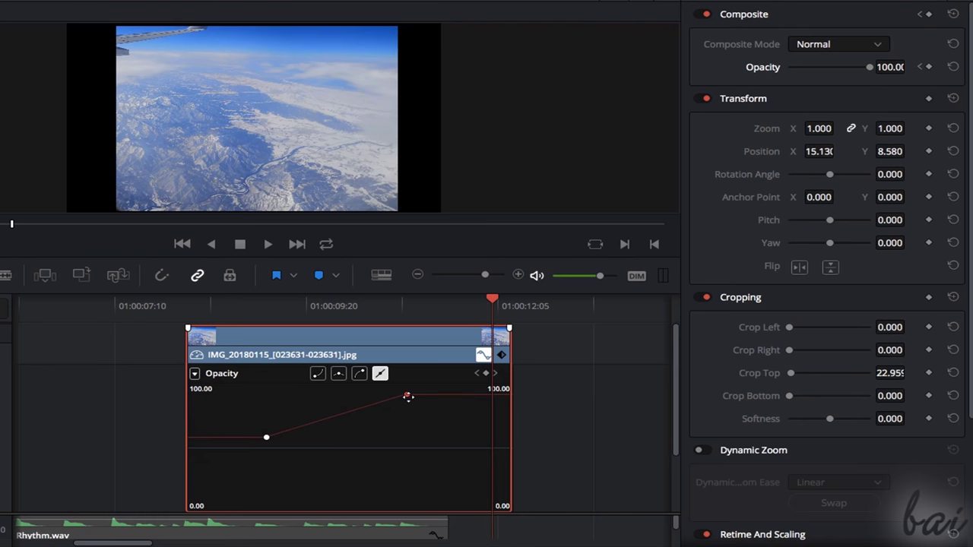
{"action": "left_click", "coordinate": [339, 377]}
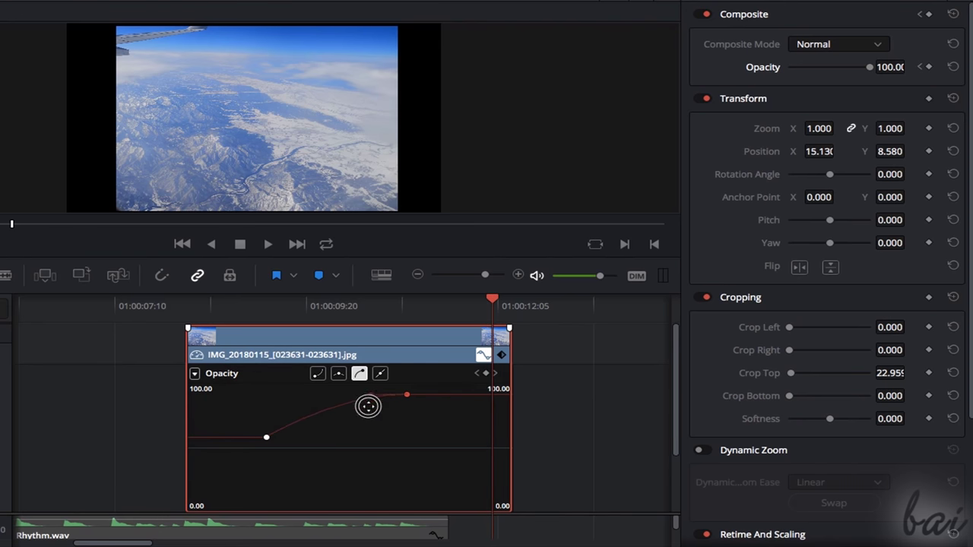
{"action": "left_click_drag", "start_coordinate": [369, 409], "coordinate": [372, 412]}
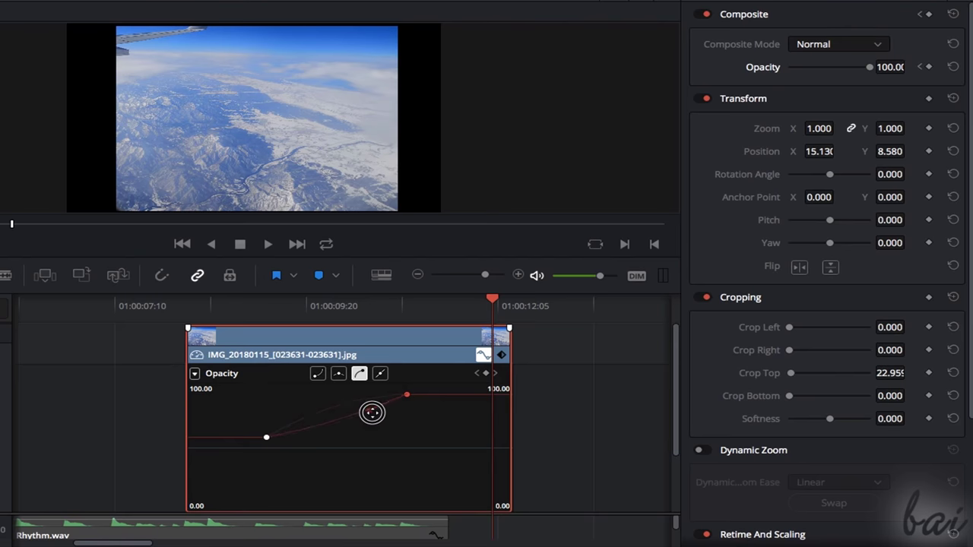
Delete the end opacity keyframe, undo it, then reset Opacity to clear all keyframes
{"action": "right_click", "coordinate": [407, 396]}
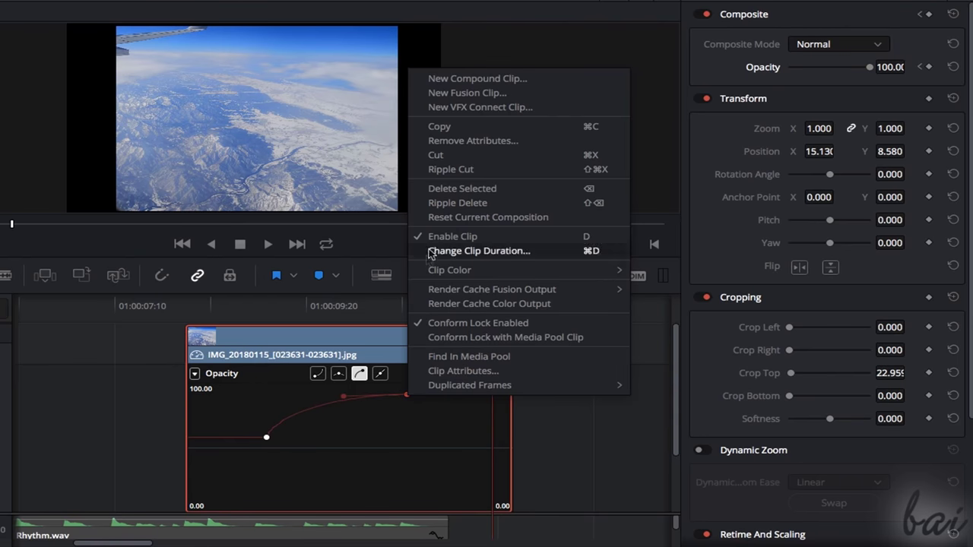
{"action": "left_click", "coordinate": [483, 156]}
{"action": "key", "text": "ctrl+z"}
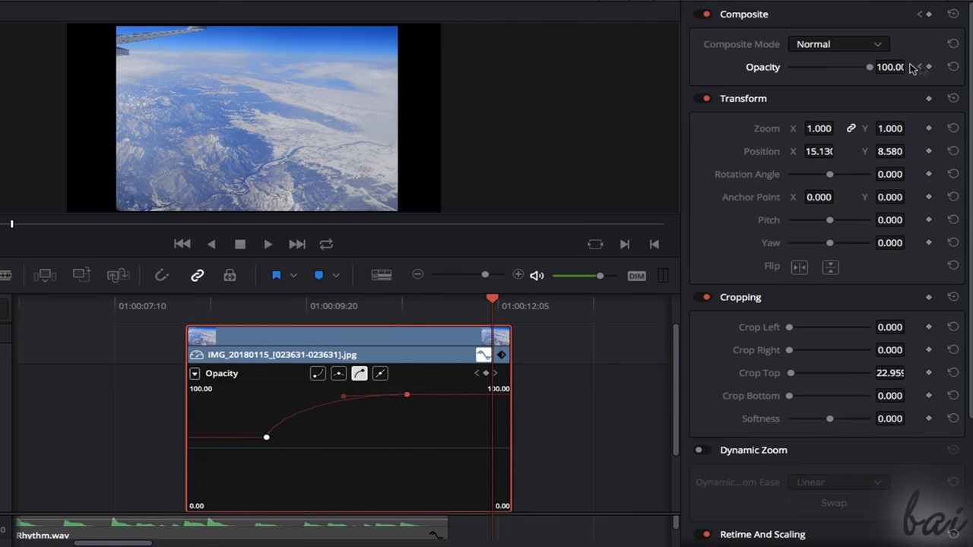
{"action": "left_click", "coordinate": [954, 67]}
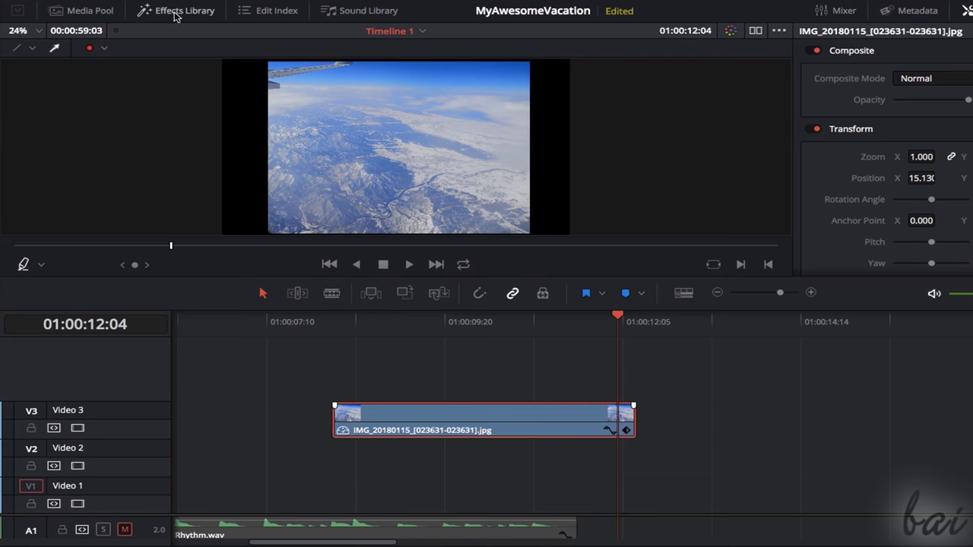
Open the Effects Library's Toolbox Video Transitions list and widen the panel
{"action": "left_click", "coordinate": [174, 12]}
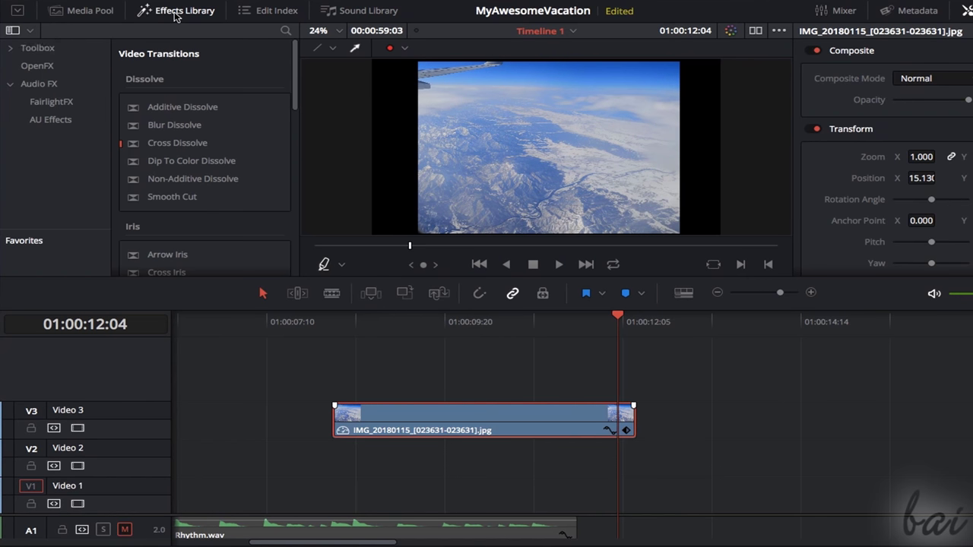
{"action": "left_click", "coordinate": [55, 47]}
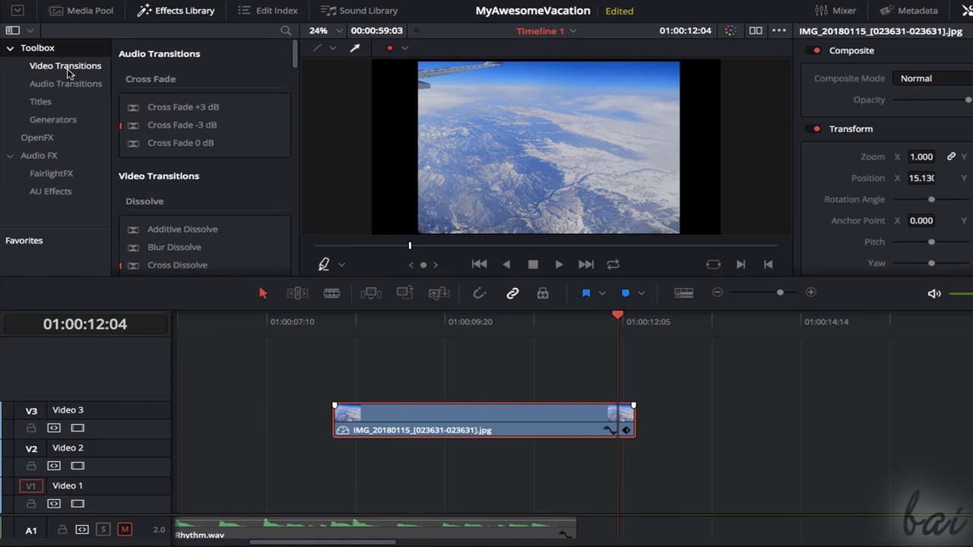
{"action": "left_click", "coordinate": [67, 67]}
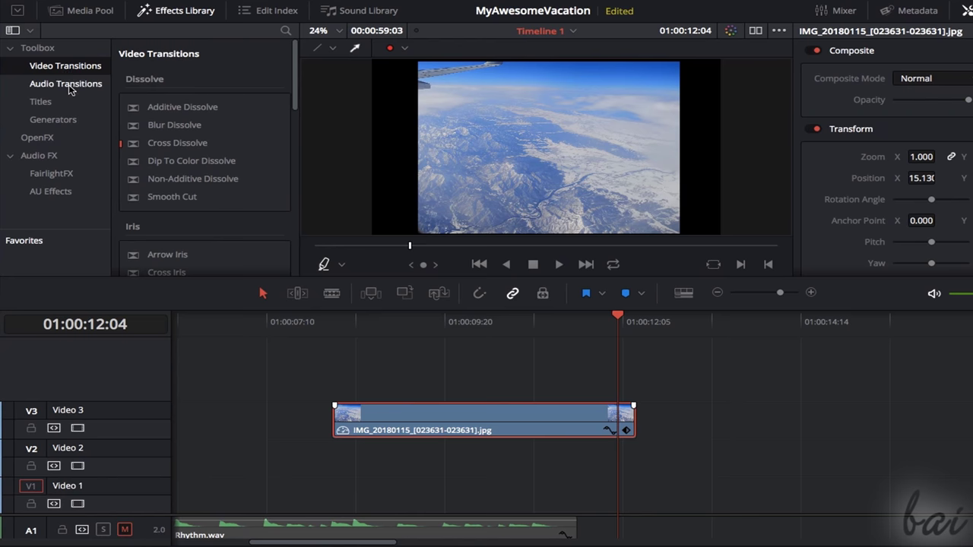
{"action": "left_click", "coordinate": [70, 89]}
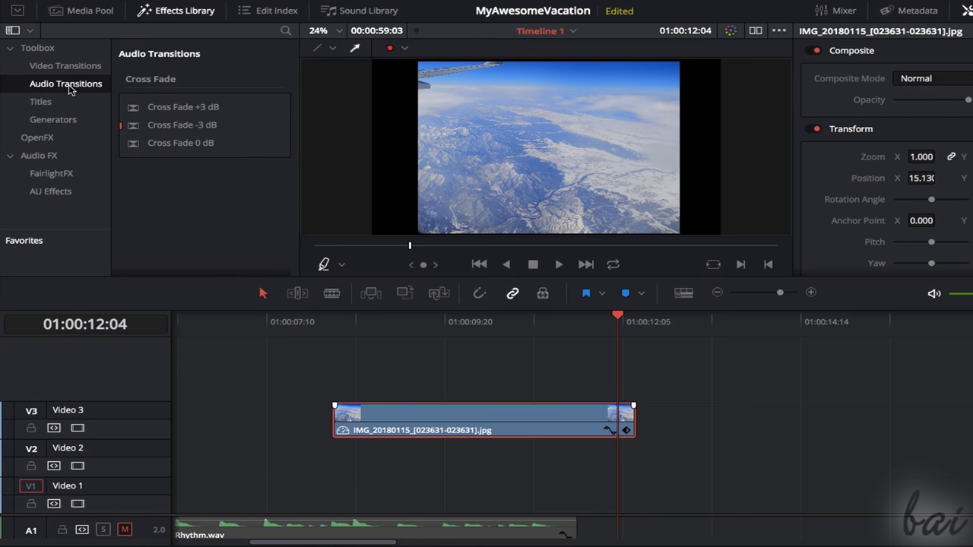
{"action": "left_click", "coordinate": [67, 67]}
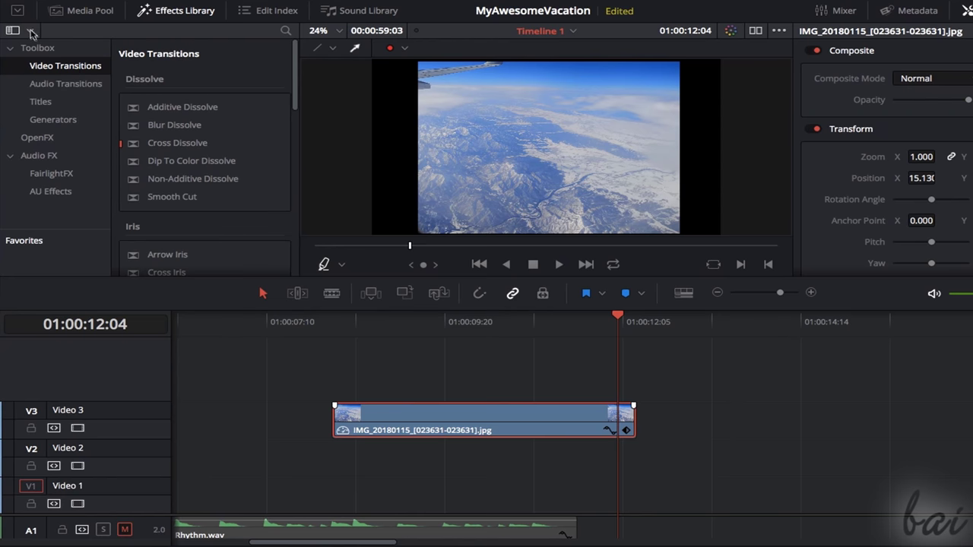
{"action": "left_click", "coordinate": [31, 32]}
Drop a Heart transition on the aerial snow photo's end and add a Blur Dissolve
{"action": "left_click_drag", "start_coordinate": [293, 134], "coordinate": [280, 296]}
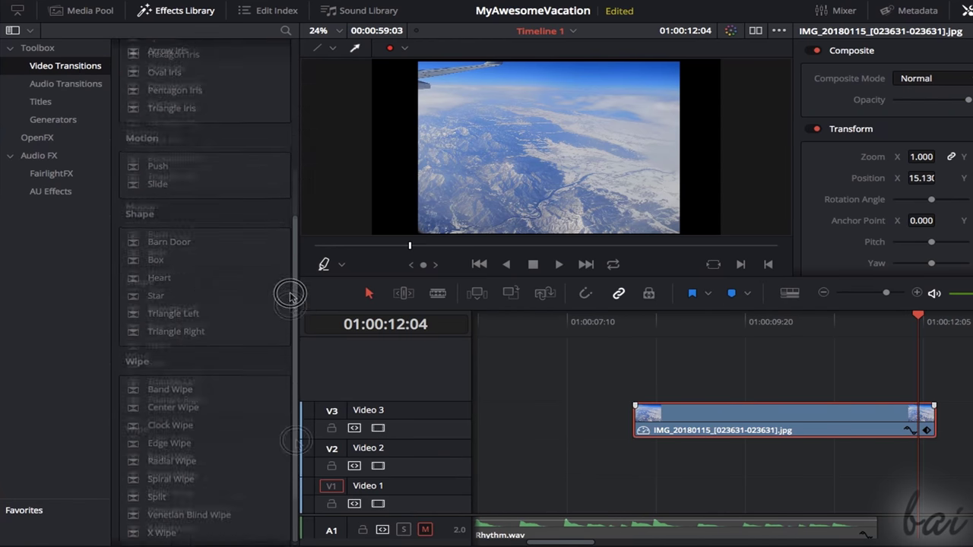
{"action": "left_click_drag", "start_coordinate": [152, 323], "coordinate": [912, 414]}
{"action": "left_click_drag", "start_coordinate": [164, 125], "coordinate": [661, 418]}
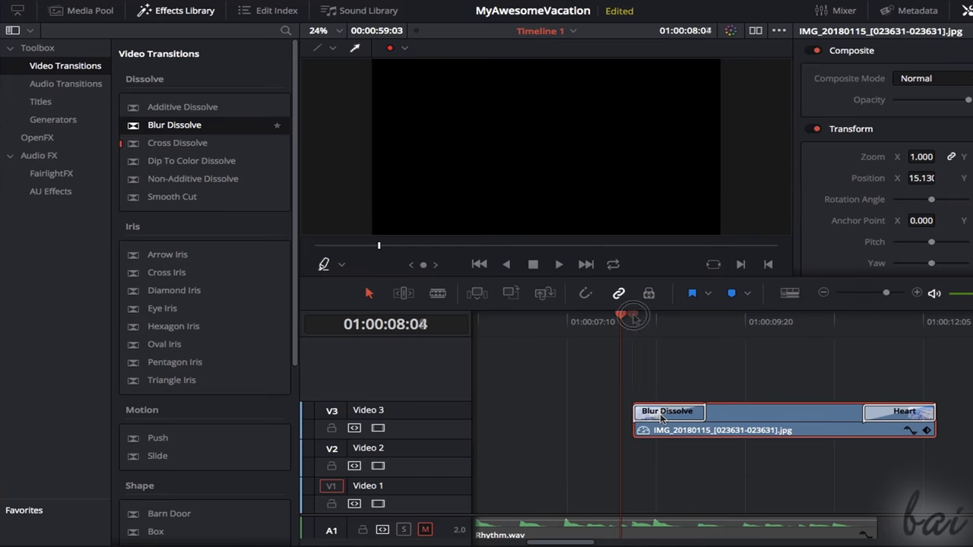
{"action": "left_click_drag", "start_coordinate": [634, 320], "coordinate": [912, 316]}
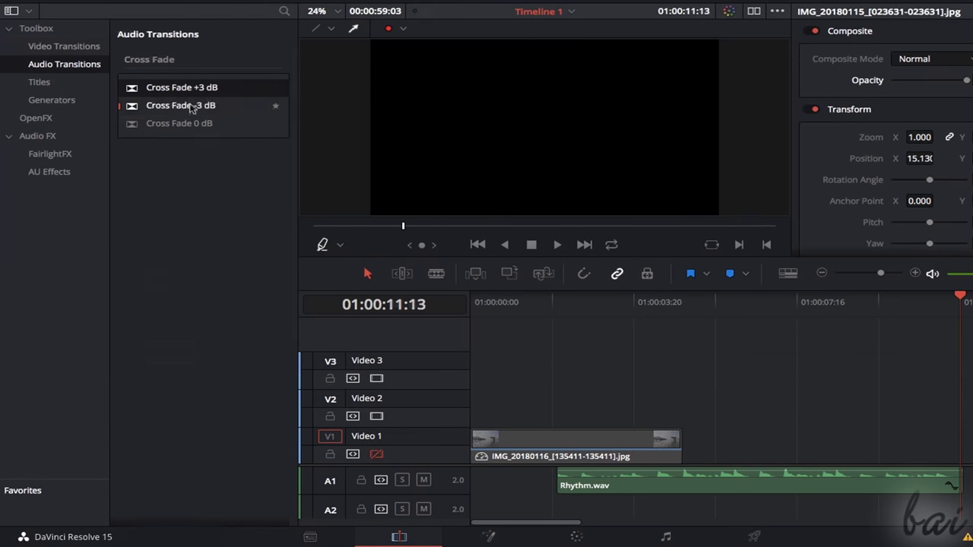
Fade Rhythm.wav in and out with Cross Fade -3 dB and trim the right Video 1 clip
{"action": "left_click_drag", "start_coordinate": [191, 108], "coordinate": [581, 481]}
{"action": "left_click", "coordinate": [556, 245]}
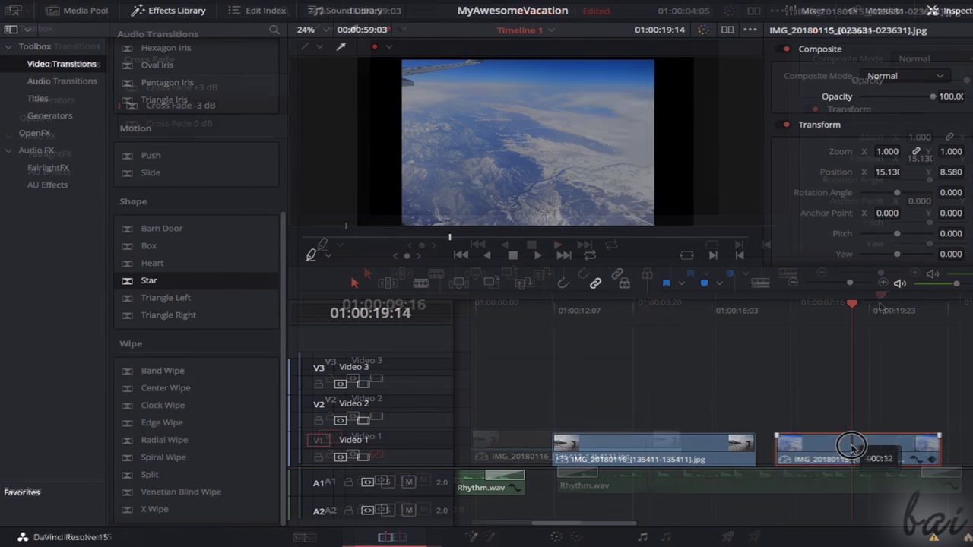
{"action": "left_click_drag", "start_coordinate": [851, 448], "coordinate": [837, 448]}
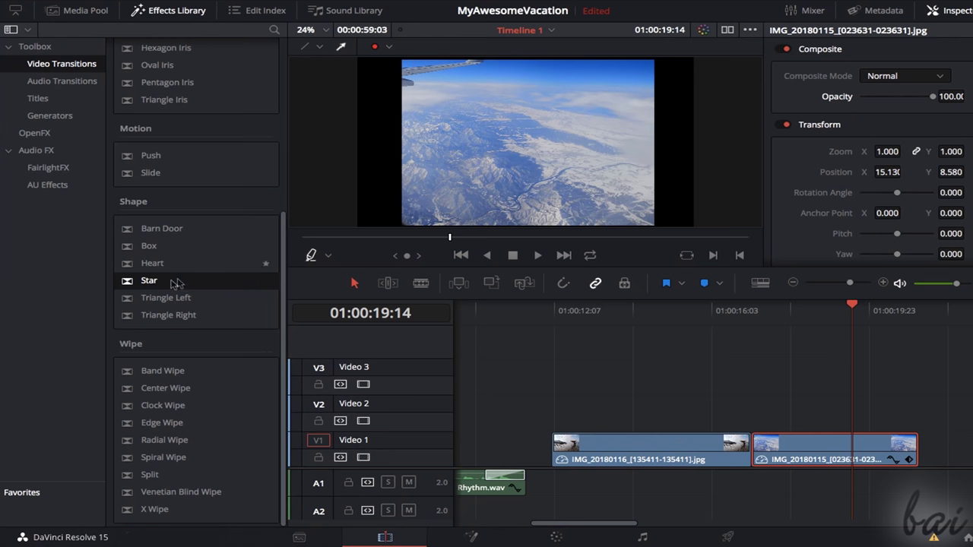
Place a Shape Star transition between the two Video 1 clips and scrub through it
{"action": "left_click_drag", "start_coordinate": [155, 285], "coordinate": [734, 446]}
{"action": "left_click_drag", "start_coordinate": [714, 307], "coordinate": [729, 310]}
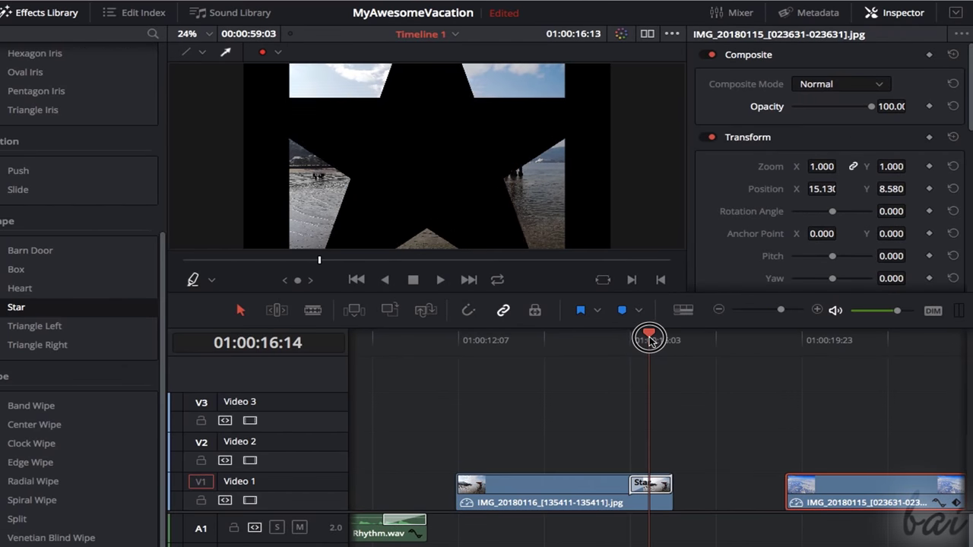
{"action": "left_click_drag", "start_coordinate": [650, 341], "coordinate": [670, 339]}
Lengthen the Star transition to about 1.5 seconds, keeping the five-point star preset
{"action": "left_click", "coordinate": [654, 485]}
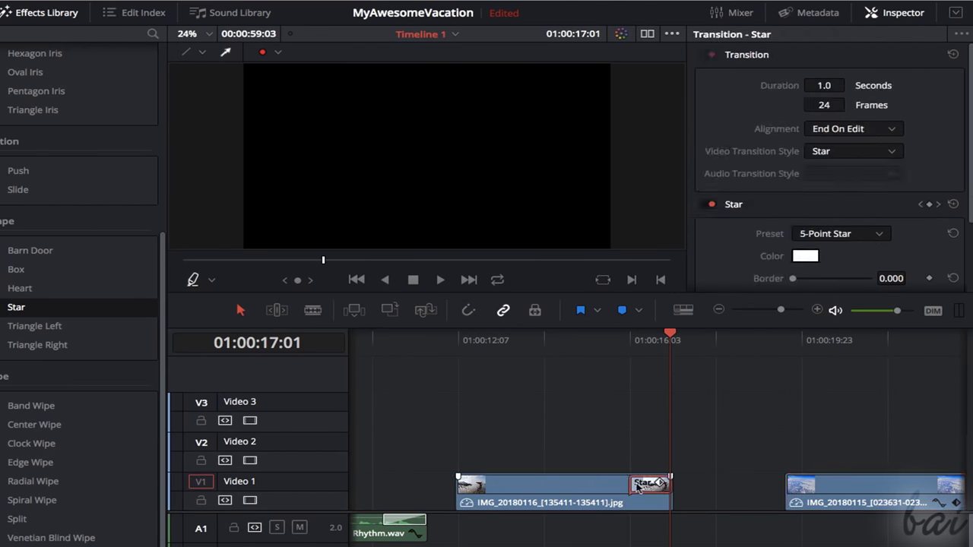
{"action": "mouse_move", "coordinate": [630, 484]}
{"action": "left_mouse_down"}
{"action": "mouse_move", "coordinate": [546, 484]}
{"action": "mouse_move", "coordinate": [612, 484]}
{"action": "left_mouse_up"}
{"action": "scroll", "coordinate": [965, 145], "scroll_direction": "down", "scroll_amount": 4}
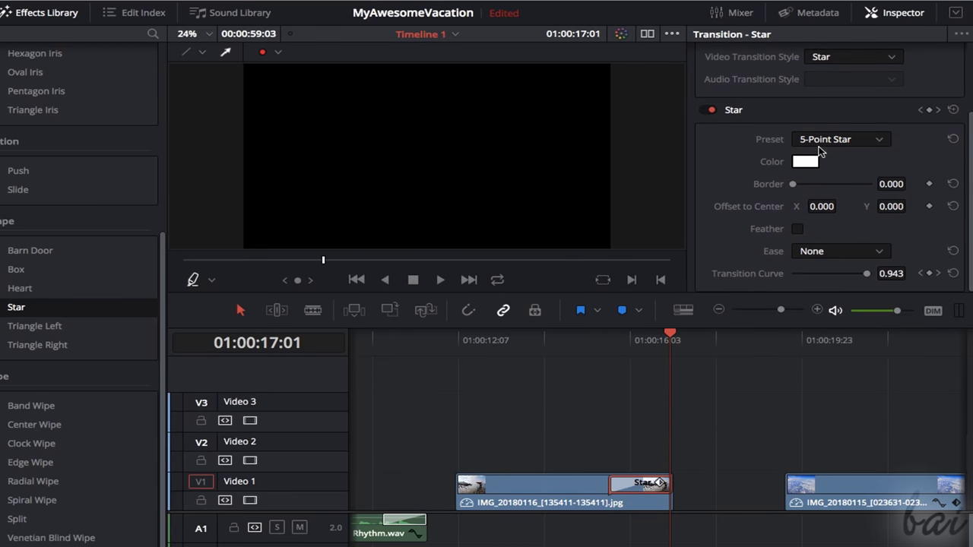
{"action": "left_click_drag", "start_coordinate": [647, 340], "coordinate": [624, 339]}
{"action": "left_click", "coordinate": [889, 140]}
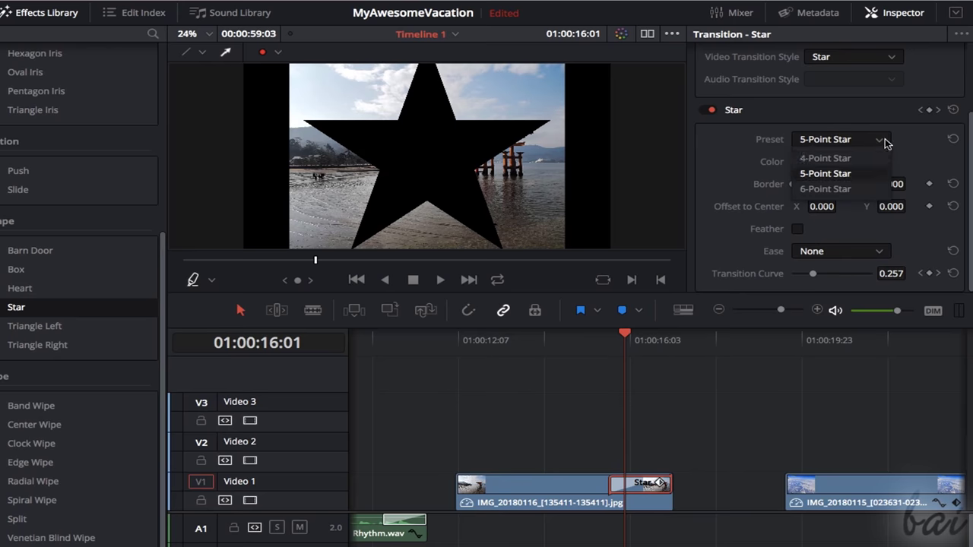
{"action": "left_click", "coordinate": [863, 189]}
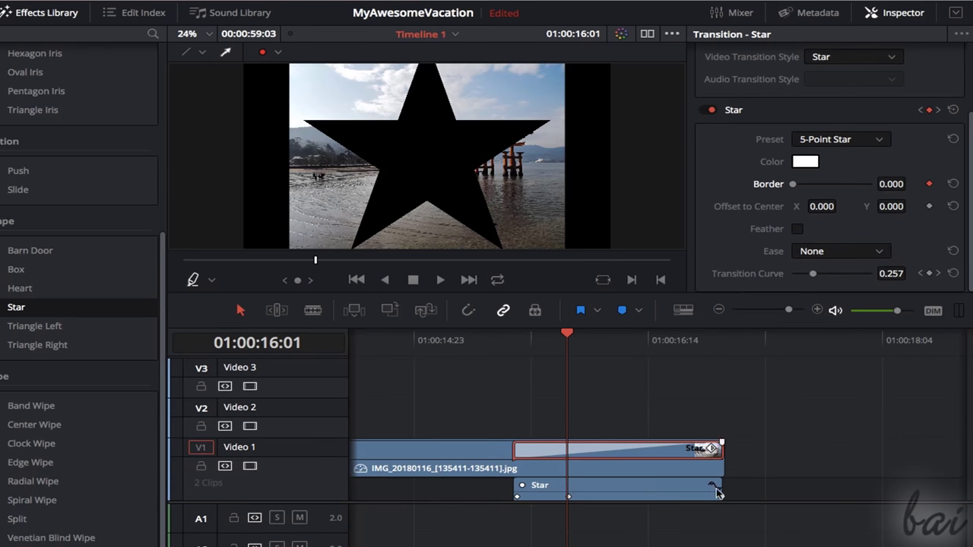
Show the Star transition's keyframe track and zoom the timeline in at 01:00:16:16
{"action": "left_click", "coordinate": [713, 486]}
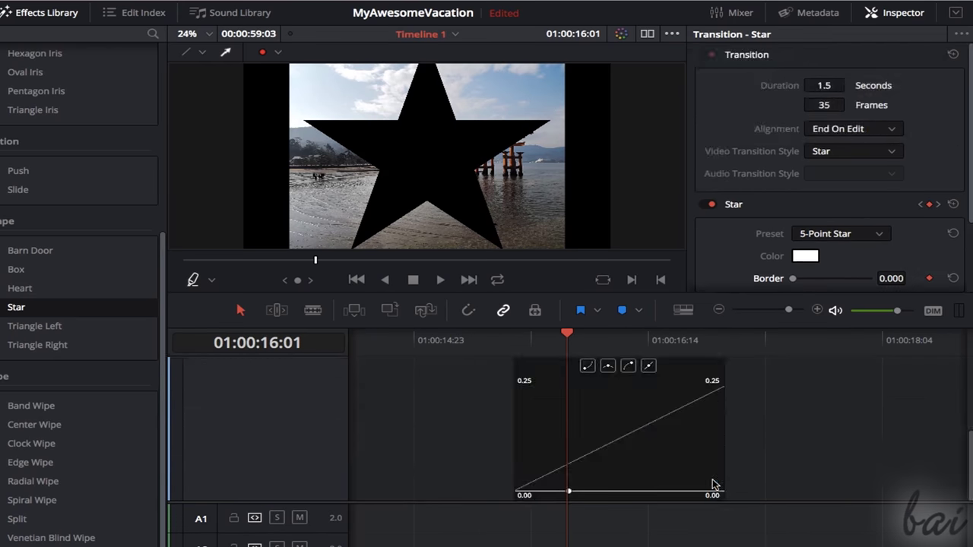
{"action": "left_click_drag", "start_coordinate": [969, 475], "coordinate": [958, 448]}
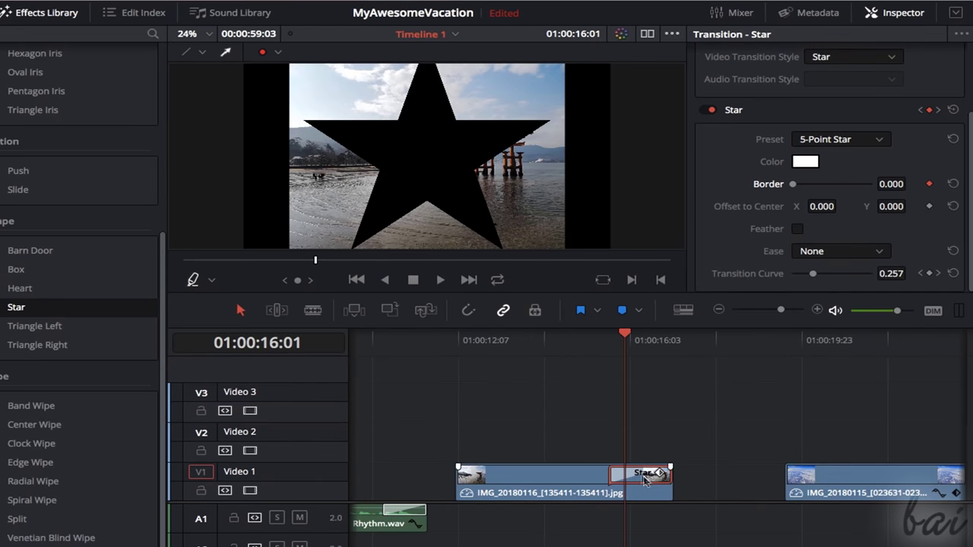
{"action": "left_click", "coordinate": [659, 474]}
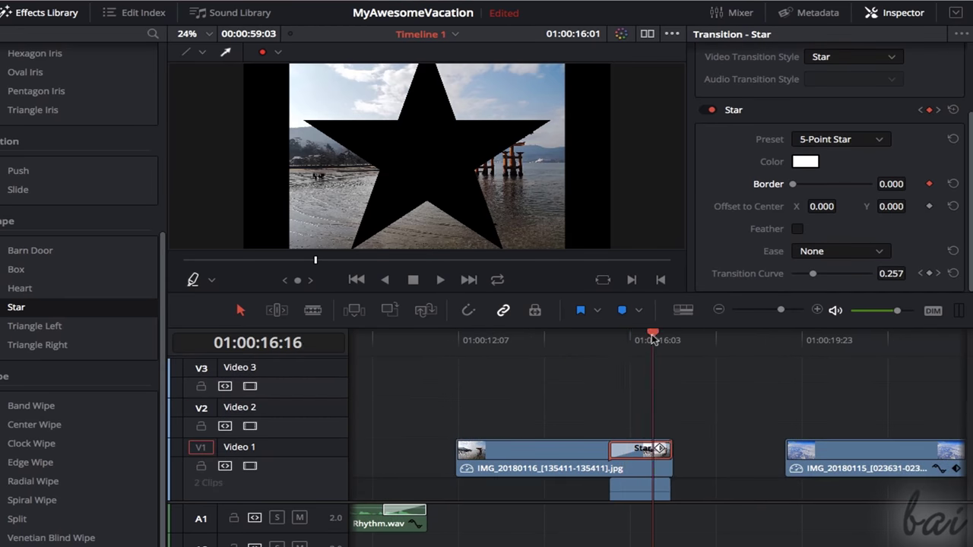
{"action": "key", "text": "ctrl+equal"}
{"action": "scroll", "coordinate": [640, 463], "scroll_direction": "up", "scroll_amount": 4}
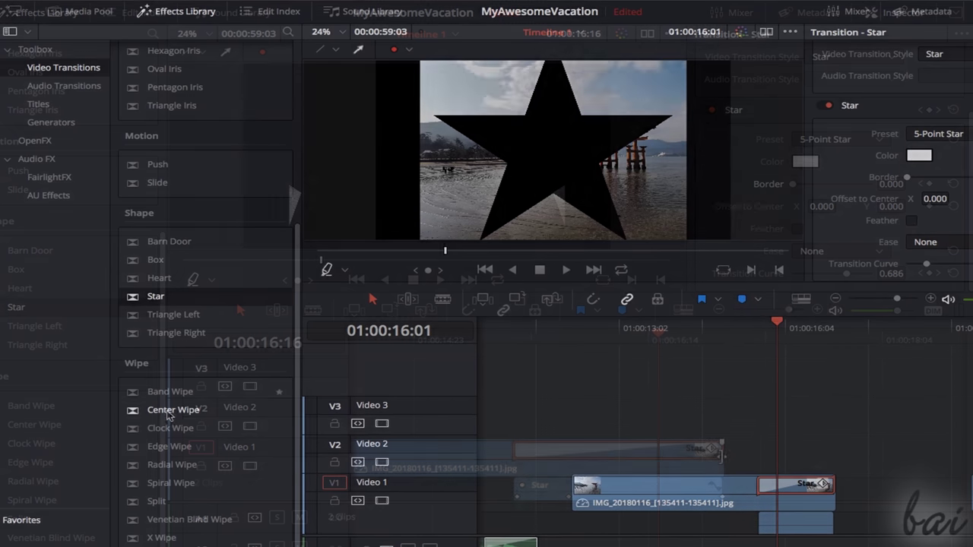
Replace the Star transition with Center Wipe, preview it, then delete it
{"action": "left_click_drag", "start_coordinate": [168, 410], "coordinate": [791, 486]}
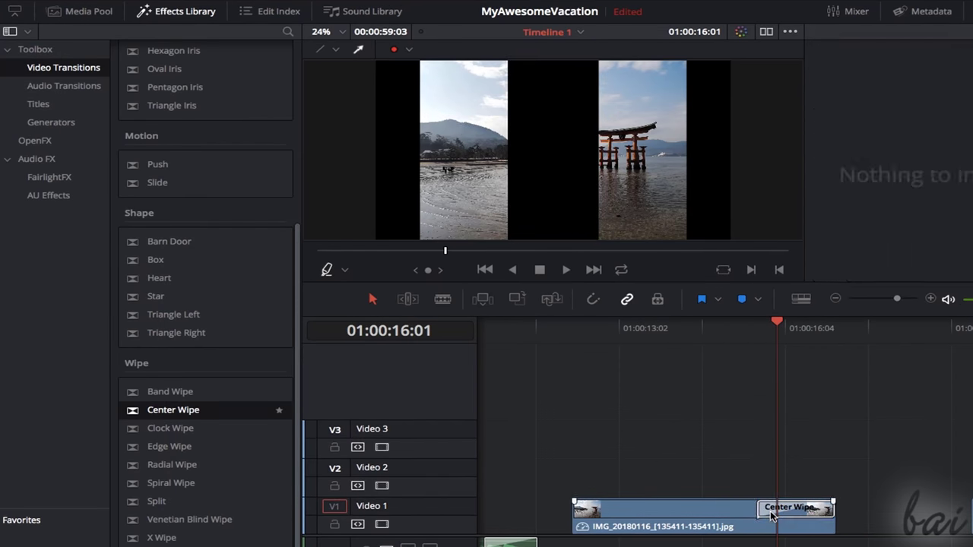
{"action": "mouse_move", "coordinate": [760, 323]}
{"action": "left_mouse_down"}
{"action": "mouse_move", "coordinate": [803, 327]}
{"action": "mouse_move", "coordinate": [775, 326]}
{"action": "left_mouse_up"}
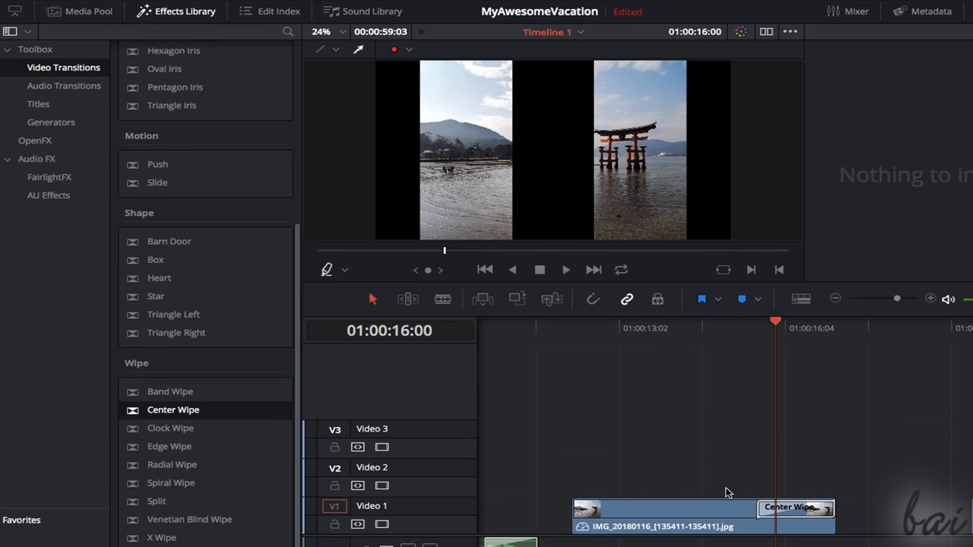
{"action": "right_click", "coordinate": [791, 514]}
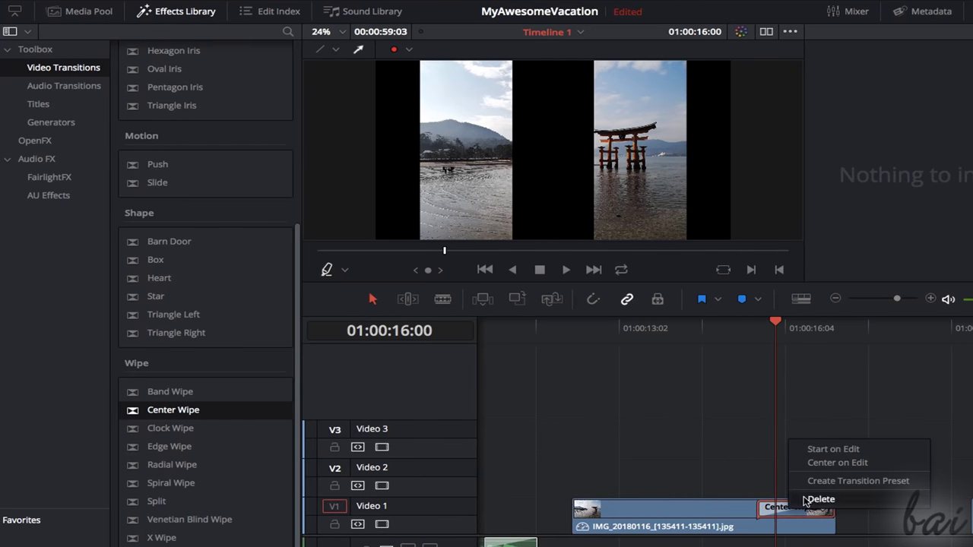
{"action": "left_click", "coordinate": [821, 499]}
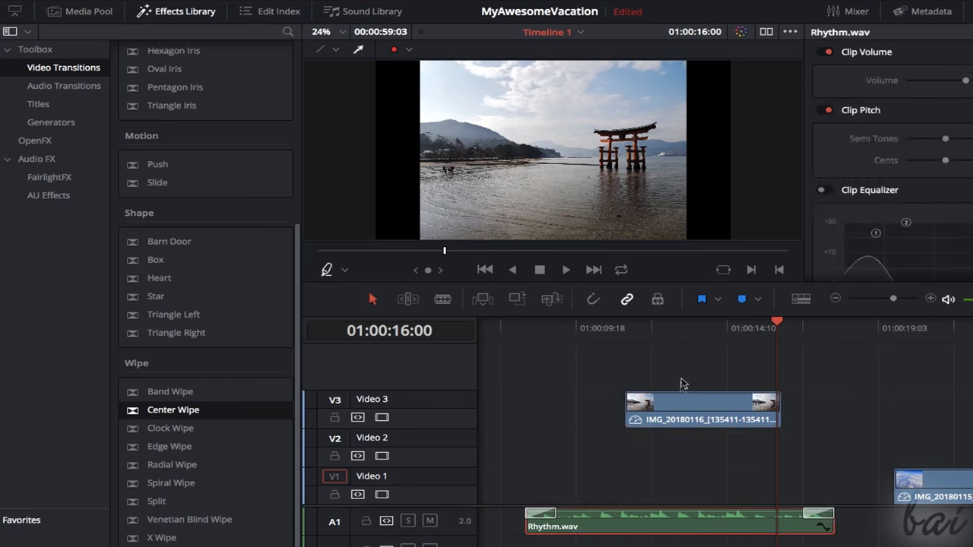
Drag the image clip's fade-in and fade-out handles inward and preview the fade from 01:00:11:06
{"action": "left_click", "coordinate": [632, 401]}
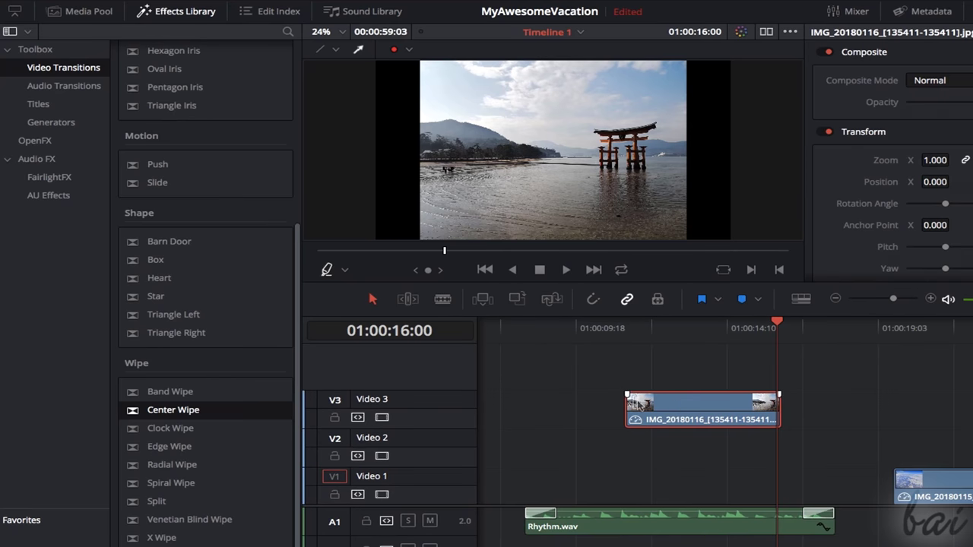
{"action": "left_click_drag", "start_coordinate": [625, 395], "coordinate": [658, 396]}
{"action": "left_click_drag", "start_coordinate": [774, 396], "coordinate": [730, 397]}
{"action": "left_click", "coordinate": [624, 328]}
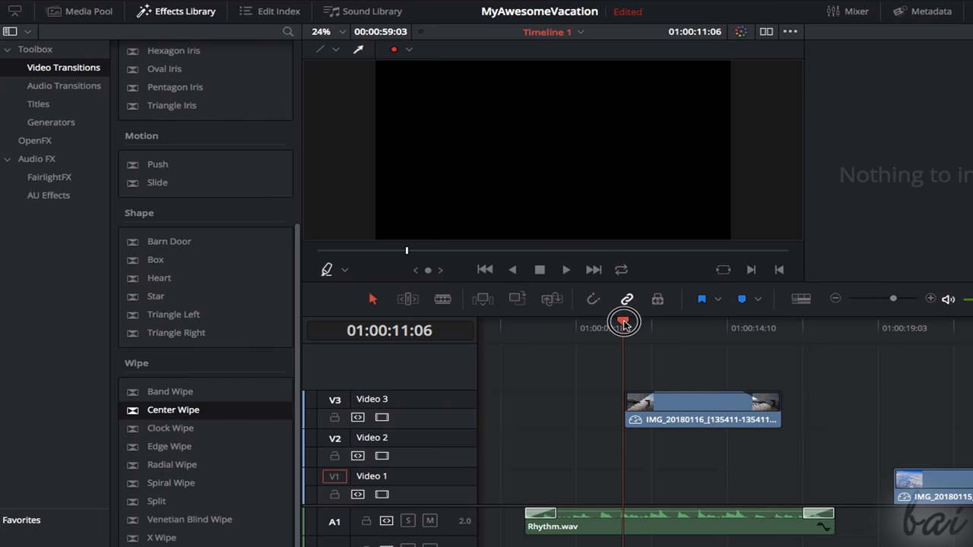
{"action": "left_click_drag", "start_coordinate": [623, 326], "coordinate": [645, 327]}
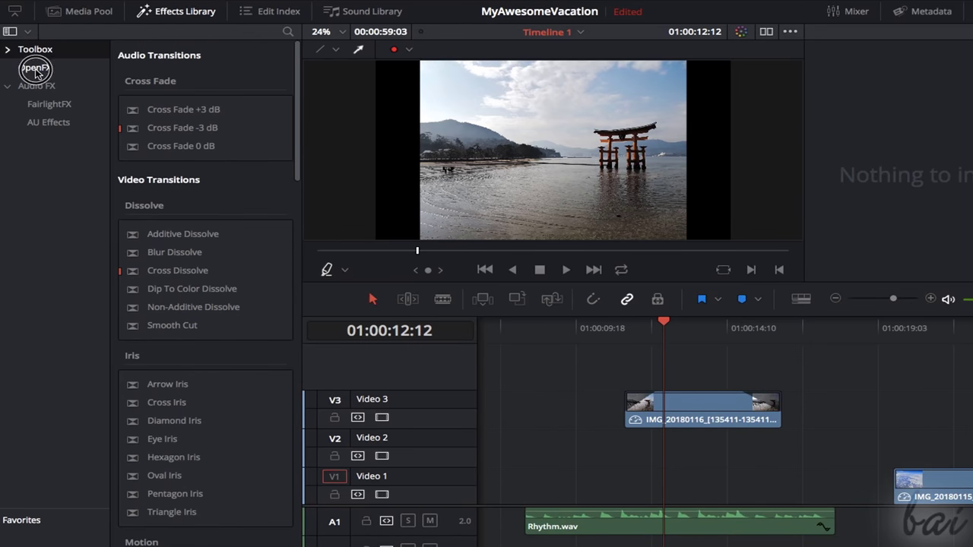
Apply the ResolveFX Warp Vortex effect from OpenFX to the IMG_20180116 torii clip on V3
{"action": "left_click", "coordinate": [36, 70]}
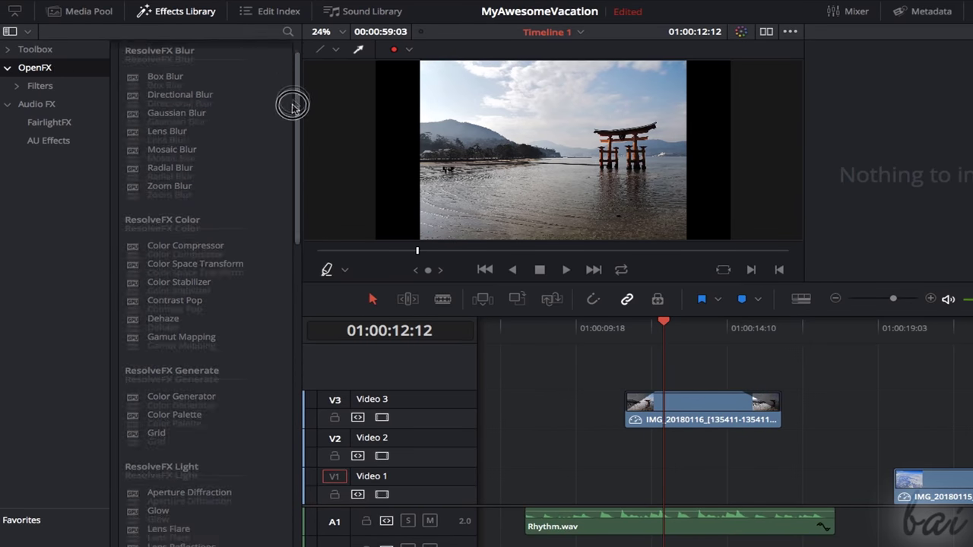
{"action": "left_click", "coordinate": [39, 106]}
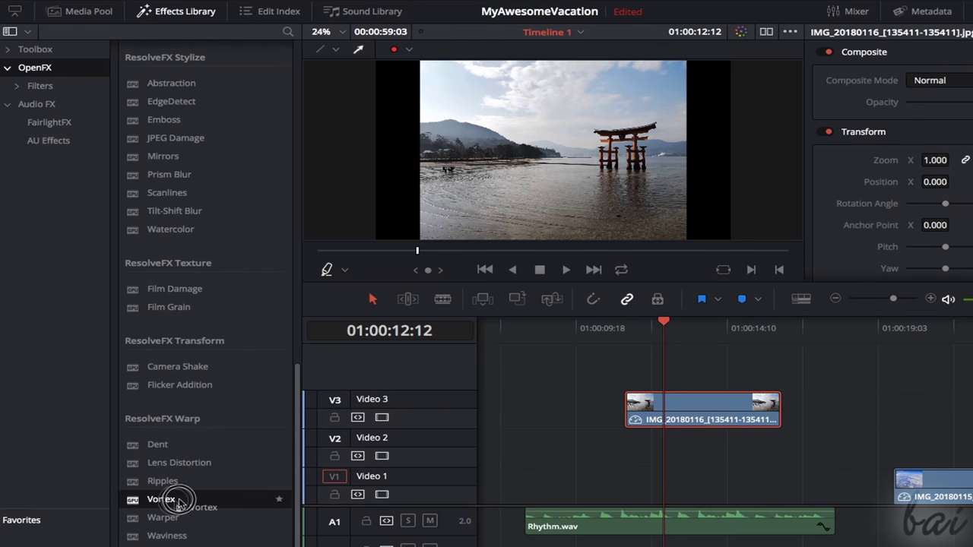
{"action": "left_click_drag", "start_coordinate": [195, 499], "coordinate": [692, 412]}
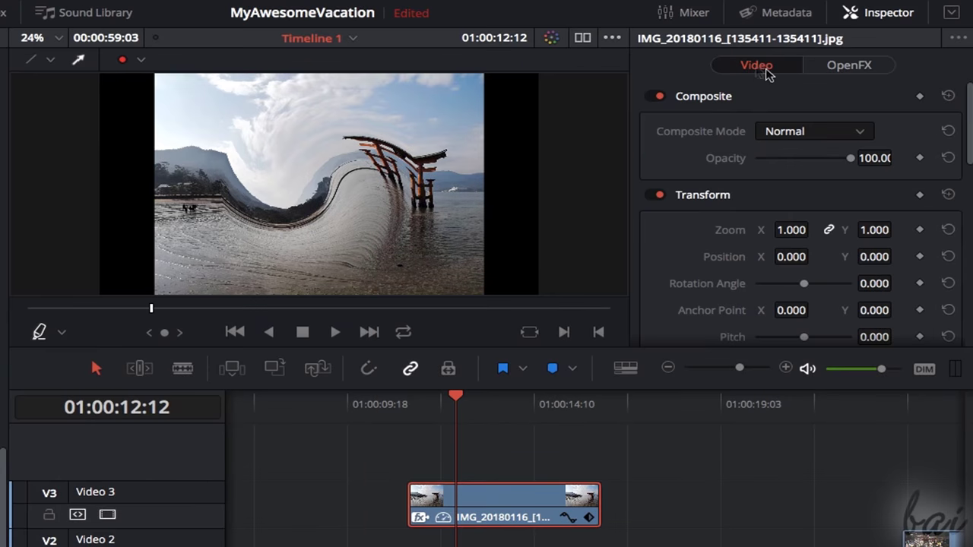
Set the Vortex effect's X Position to 0.559 and Size to about 0.441
{"action": "left_click", "coordinate": [848, 65]}
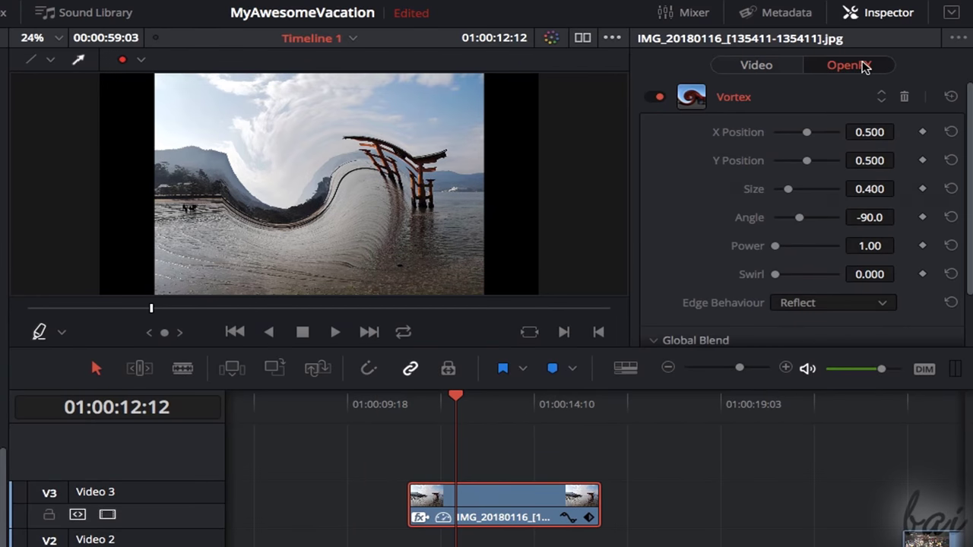
{"action": "mouse_move", "coordinate": [807, 133]}
{"action": "left_mouse_down"}
{"action": "mouse_move", "coordinate": [799, 134]}
{"action": "mouse_move", "coordinate": [811, 134]}
{"action": "left_mouse_up"}
{"action": "mouse_move", "coordinate": [789, 189]}
{"action": "left_mouse_down"}
{"action": "mouse_move", "coordinate": [799, 190]}
{"action": "mouse_move", "coordinate": [791, 194]}
{"action": "left_mouse_up"}
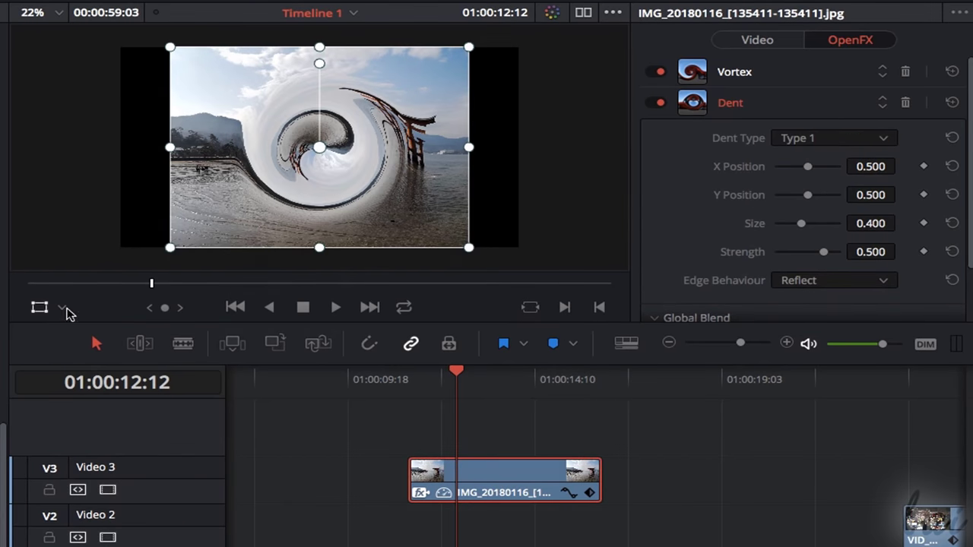
Turn on the OpenFX overlay to adjust Dent strength, and add FairlightFX Delay to Rhythm.wav
{"action": "left_click", "coordinate": [64, 309]}
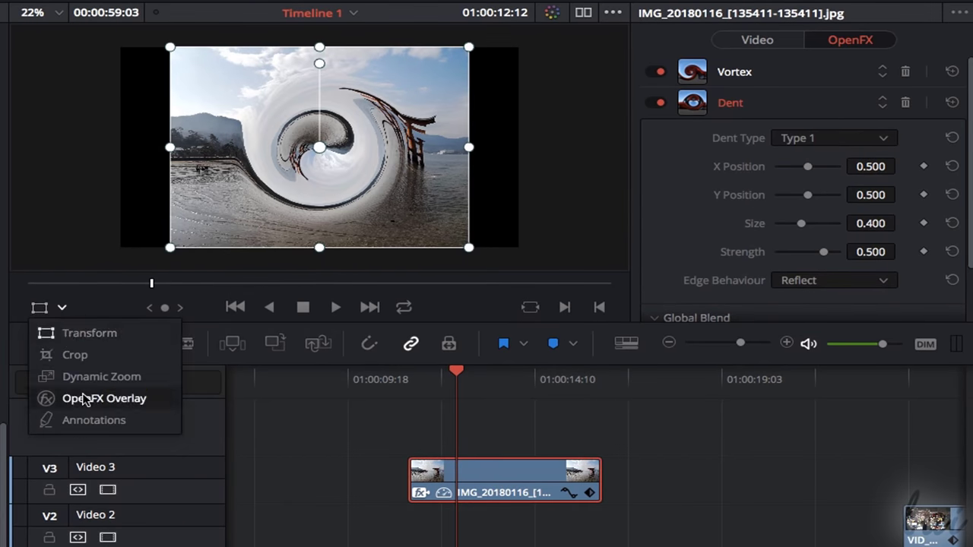
{"action": "left_click", "coordinate": [85, 399]}
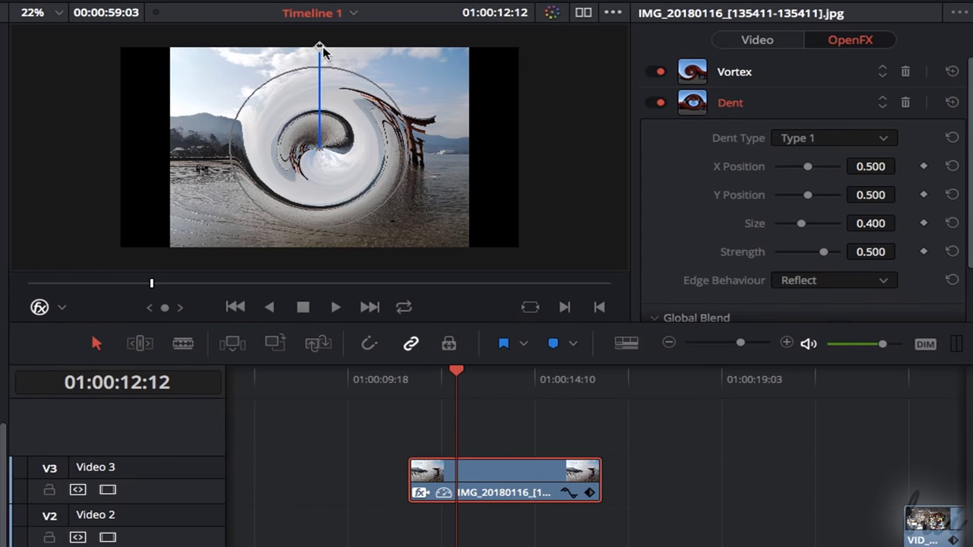
{"action": "left_click_drag", "start_coordinate": [322, 50], "coordinate": [318, 6]}
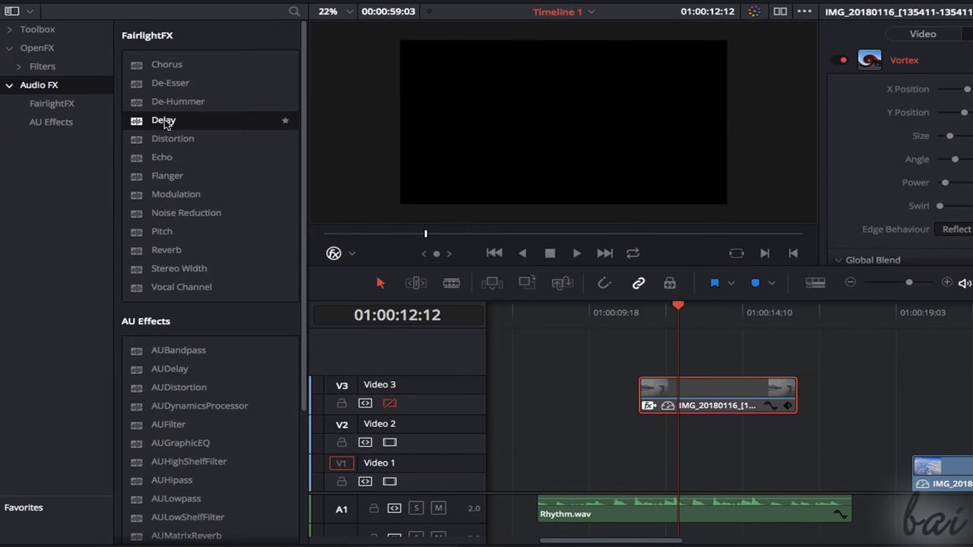
{"action": "left_click_drag", "start_coordinate": [165, 124], "coordinate": [581, 501]}
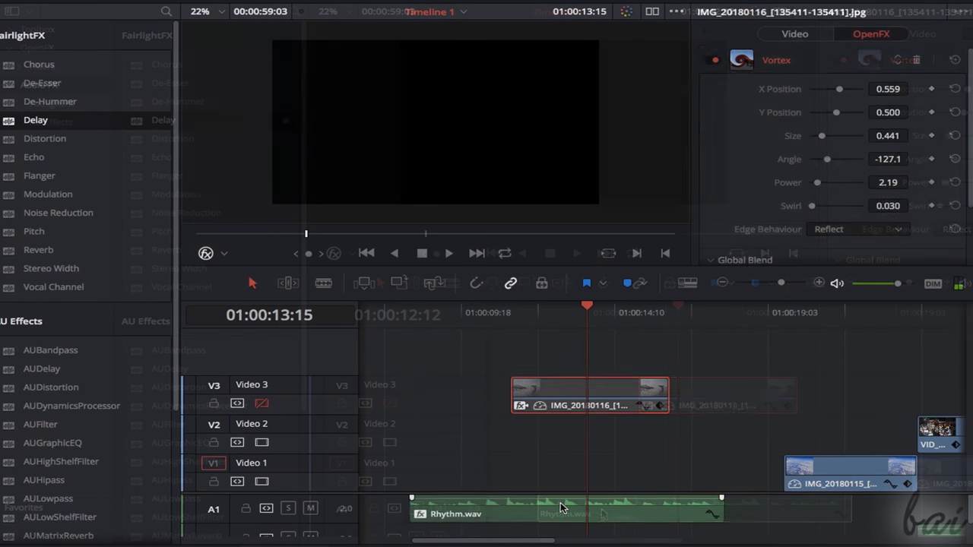
Check Rhythm.wav's Delay settings, then delete the Vortex effect and undo the deletion
{"action": "left_click", "coordinate": [561, 508]}
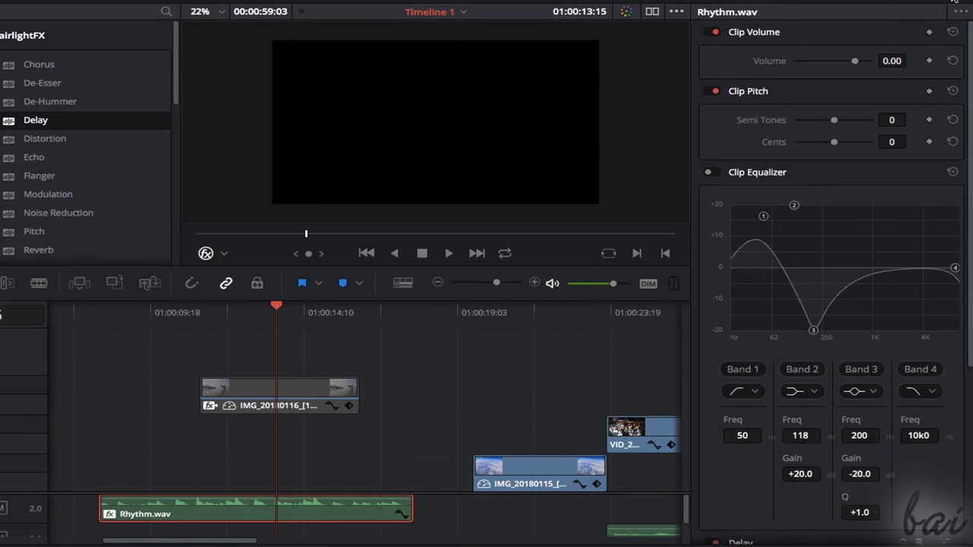
{"action": "left_click_drag", "start_coordinate": [970, 186], "coordinate": [956, 452]}
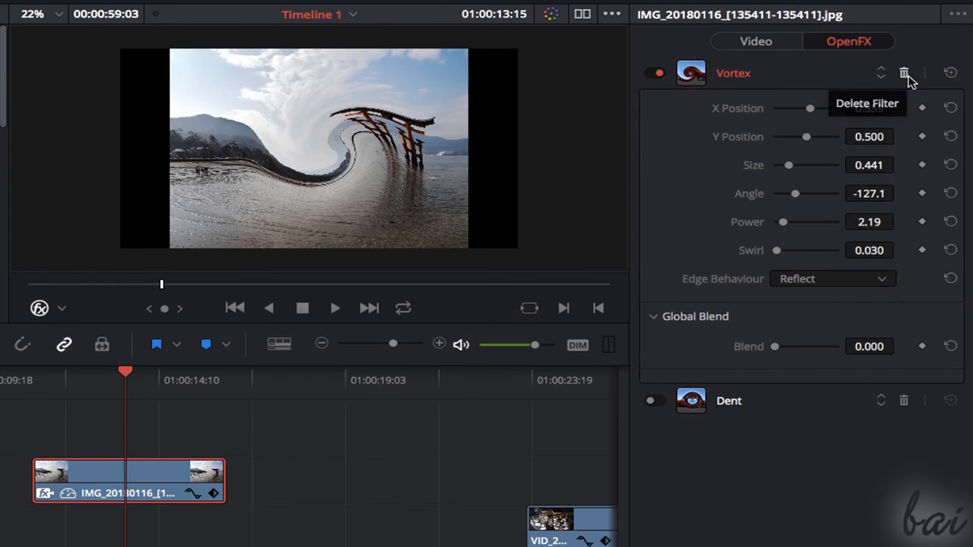
{"action": "left_click", "coordinate": [904, 73]}
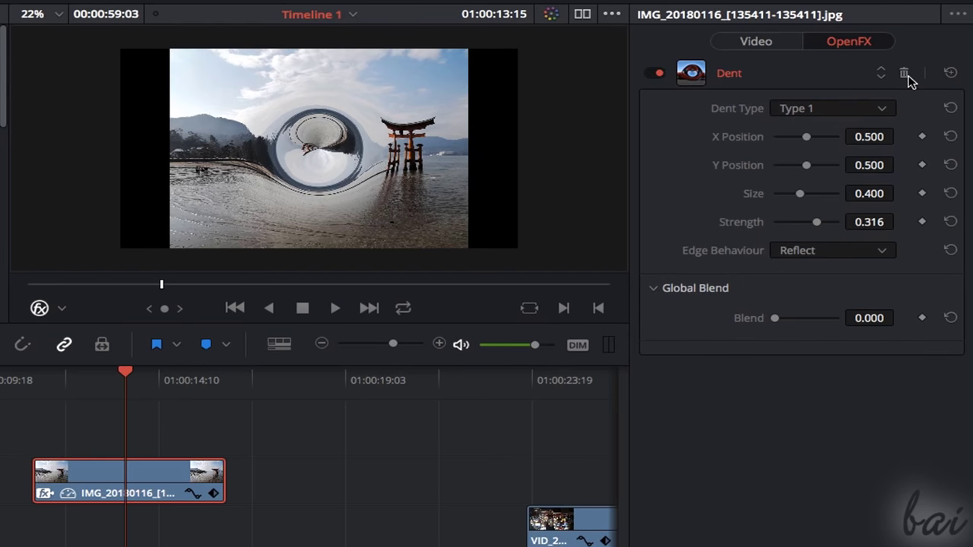
{"action": "key", "text": "ctrl+z"}
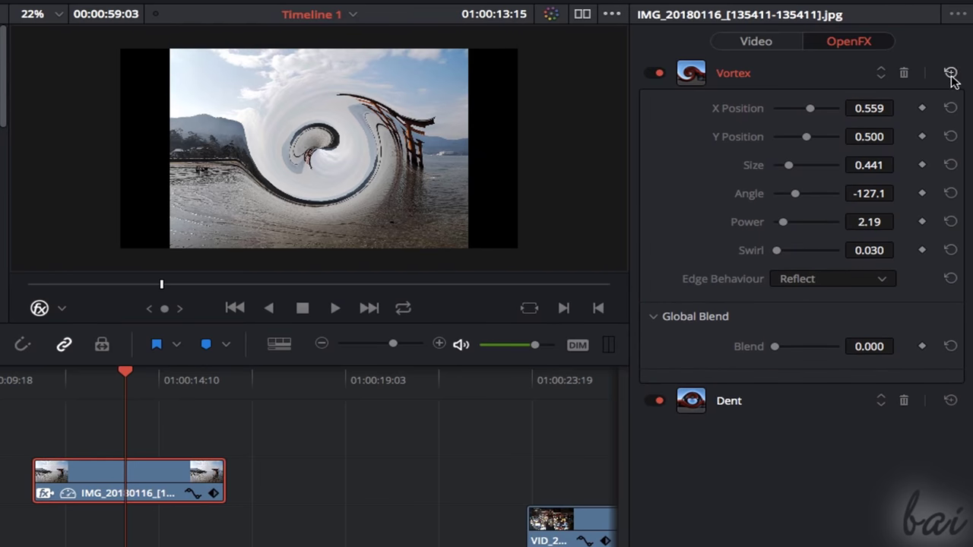
Reset the Vortex effect to its defaults and switch it off
{"action": "left_click", "coordinate": [951, 73]}
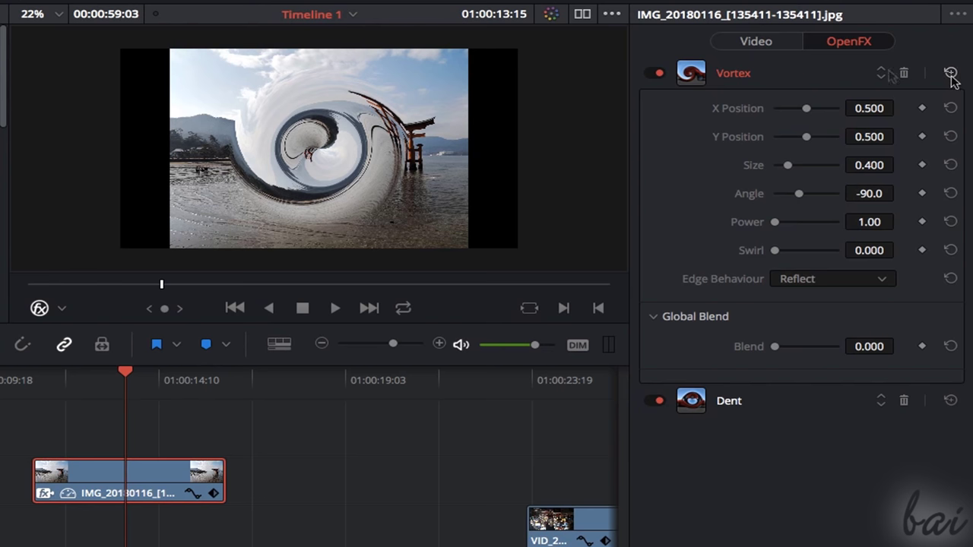
{"action": "left_click", "coordinate": [658, 74]}
{"action": "left_click", "coordinate": [655, 75]}
{"action": "left_click", "coordinate": [656, 75]}
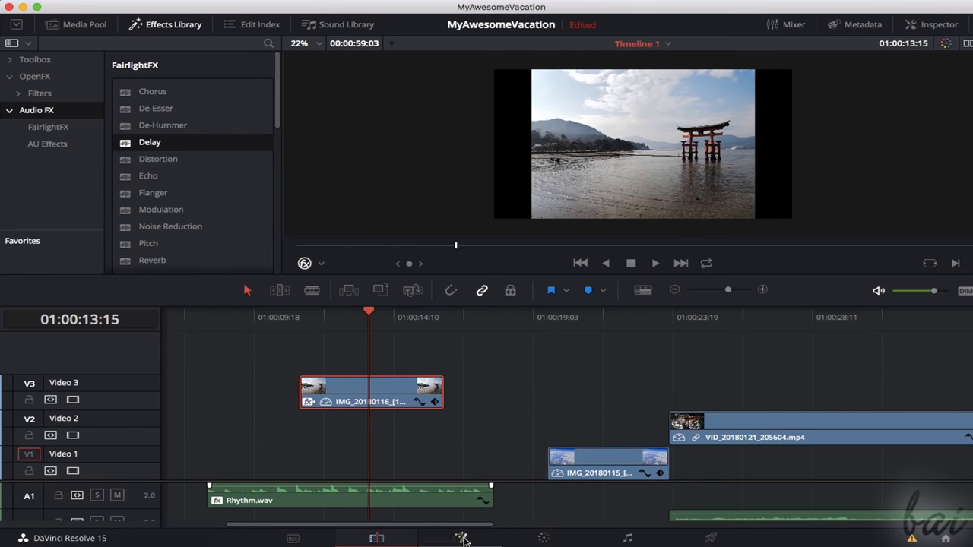
In Fusion, wire a Blur node between MediaIn1 and MediaOut1 with Blur Size 20.5
{"action": "left_click", "coordinate": [462, 538]}
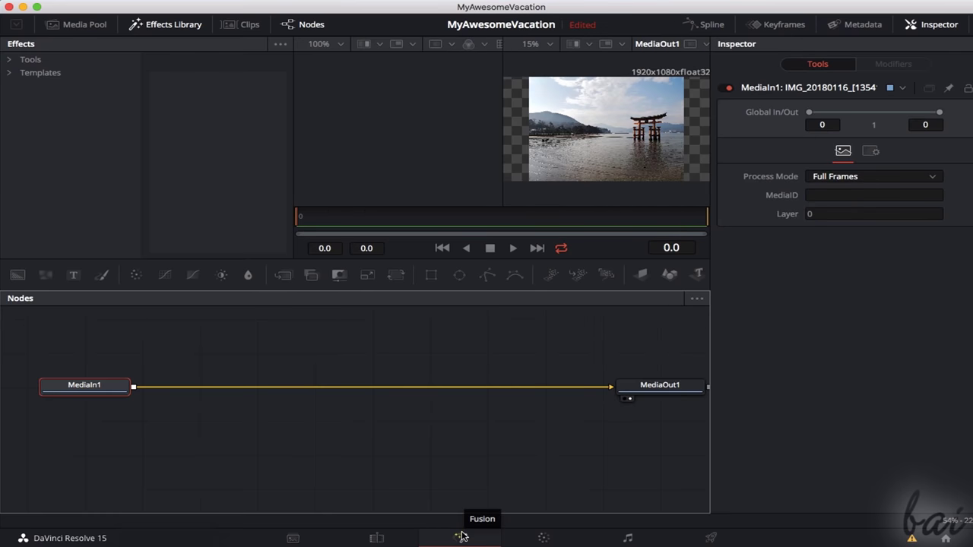
{"action": "left_click", "coordinate": [50, 399]}
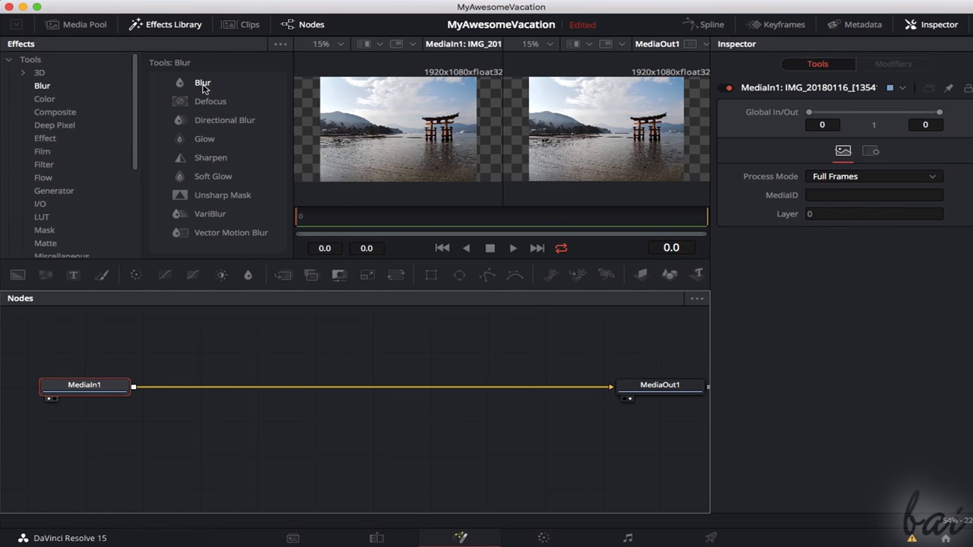
{"action": "left_click_drag", "start_coordinate": [203, 86], "coordinate": [342, 355]}
{"action": "left_click_drag", "start_coordinate": [612, 387], "coordinate": [292, 353]}
{"action": "left_click_drag", "start_coordinate": [388, 352], "coordinate": [612, 389]}
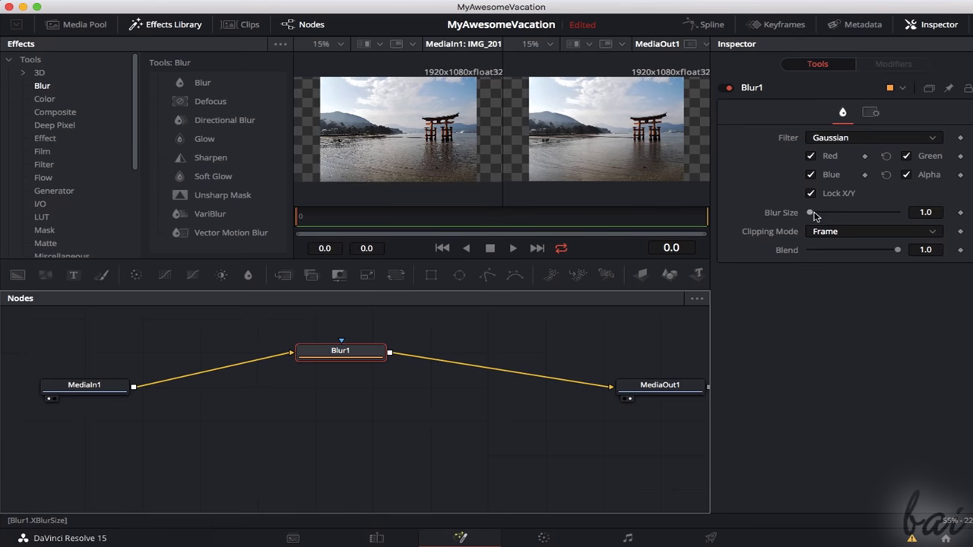
{"action": "left_click_drag", "start_coordinate": [811, 215], "coordinate": [829, 212]}
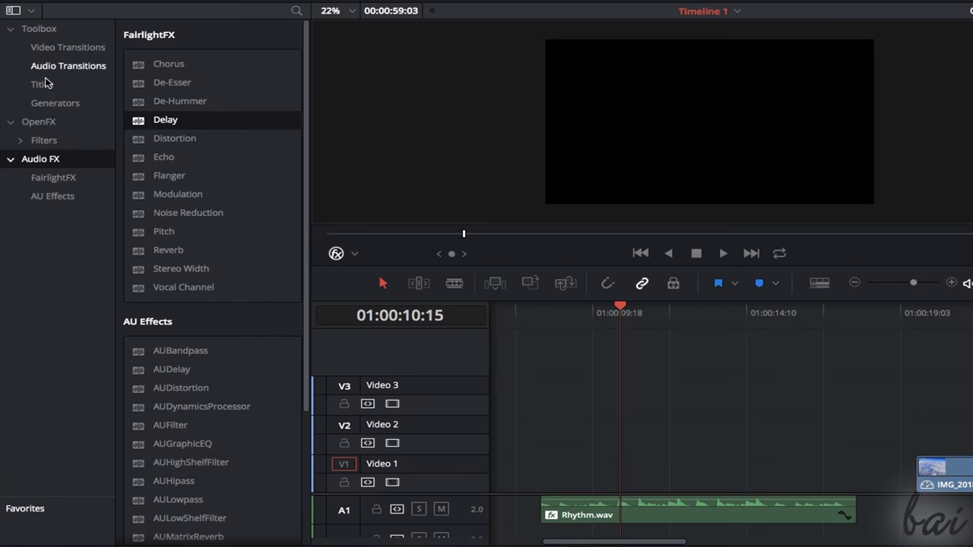
Add a Text title then a Lower 3rd Corners 1 Line title on Video 2, shortening the Text clip
{"action": "left_click", "coordinate": [42, 85]}
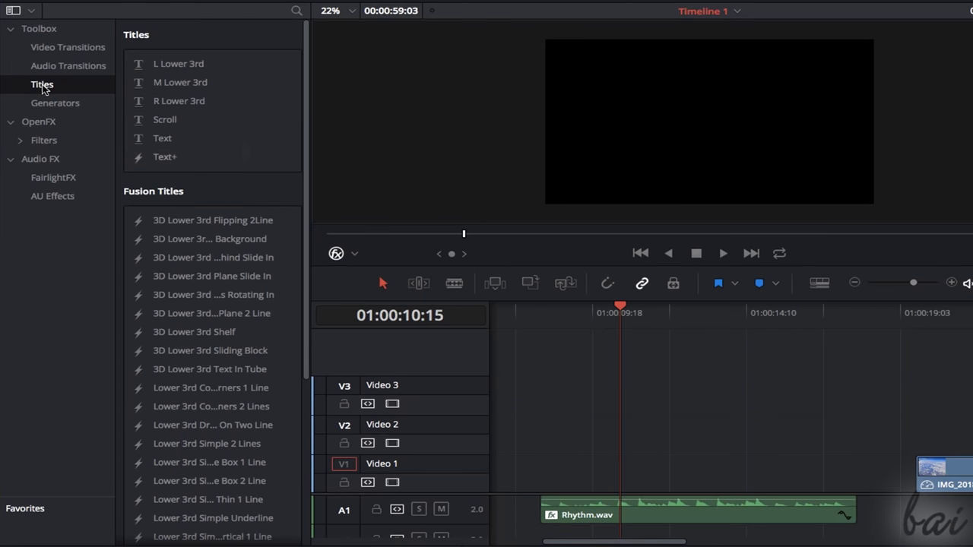
{"action": "left_click_drag", "start_coordinate": [164, 141], "coordinate": [491, 445]}
{"action": "left_click", "coordinate": [159, 388]}
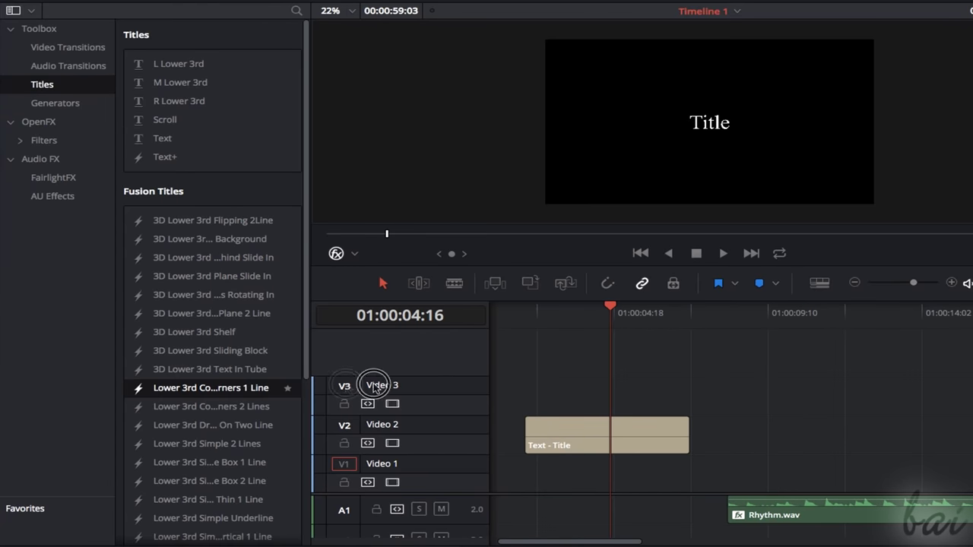
{"action": "left_click_drag", "start_coordinate": [731, 376], "coordinate": [762, 444]}
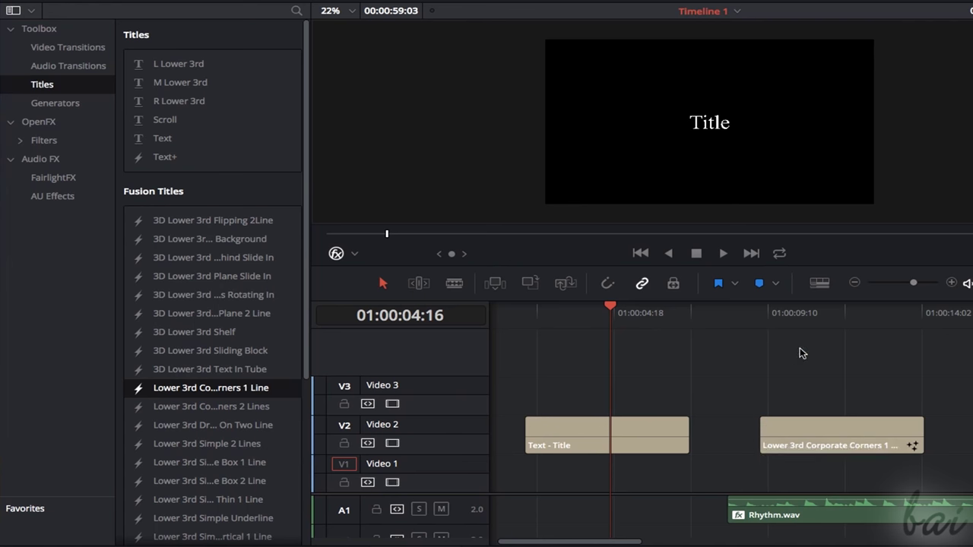
{"action": "left_click_drag", "start_coordinate": [756, 305], "coordinate": [853, 307]}
{"action": "left_click", "coordinate": [554, 434]}
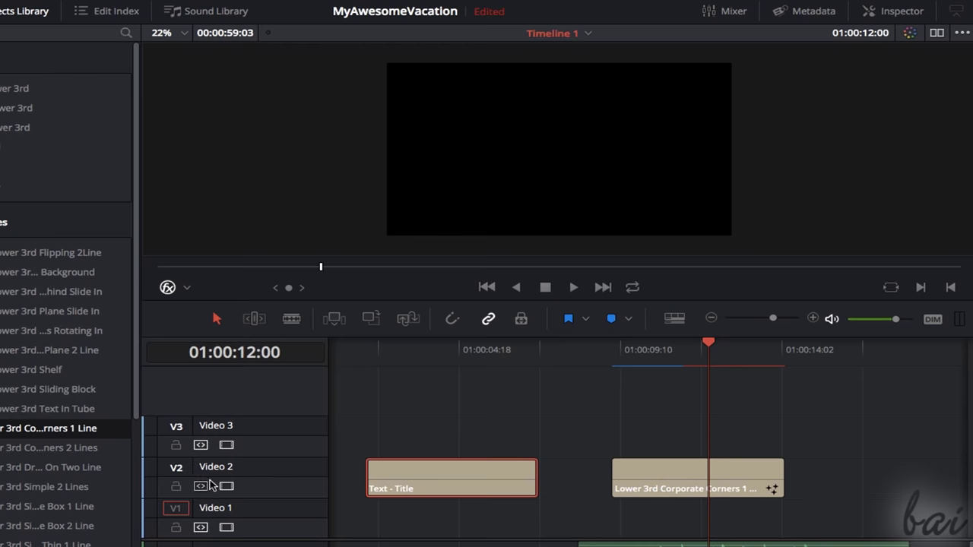
{"action": "left_click_drag", "start_coordinate": [533, 478], "coordinate": [495, 458]}
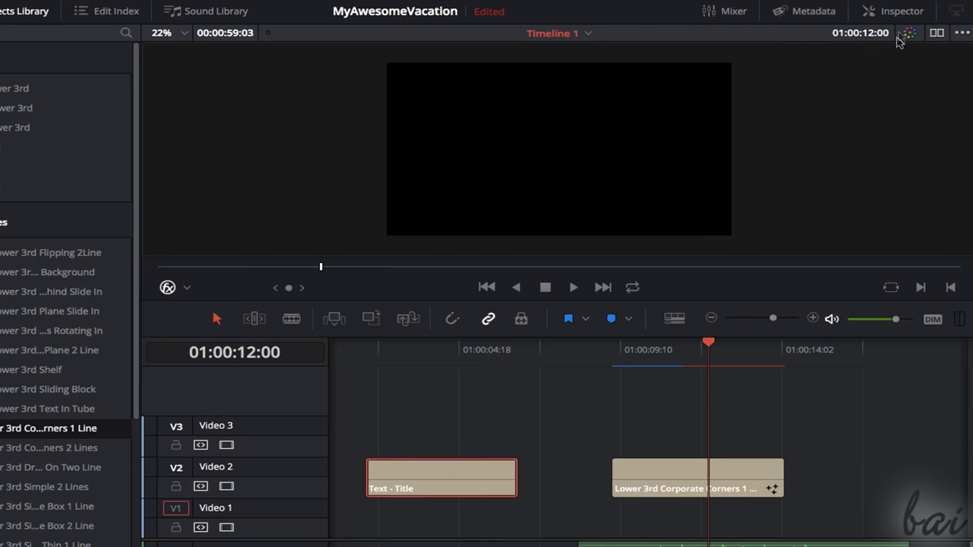
Replace the title's placeholder word with 'Hello there' in the Inspector's Text settings
{"action": "left_click", "coordinate": [887, 12]}
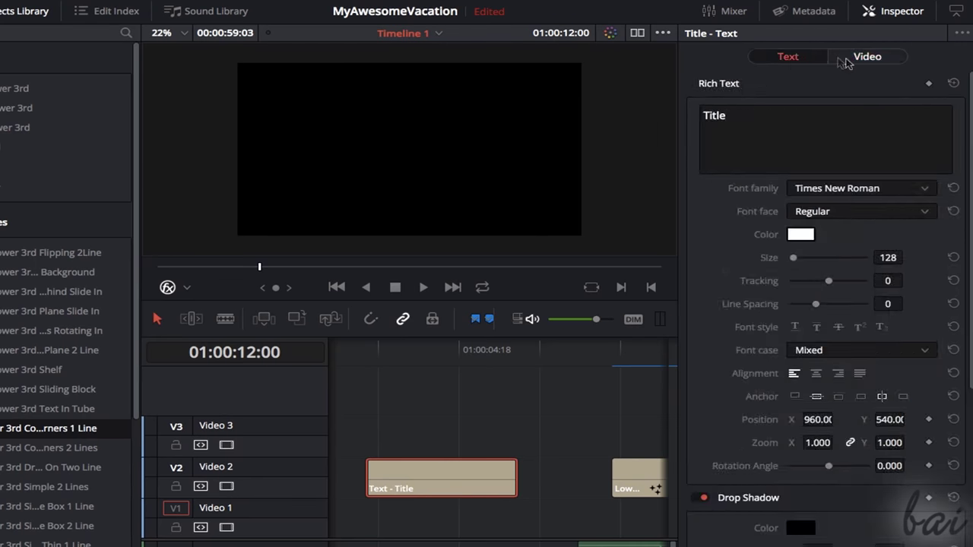
{"action": "left_click", "coordinate": [867, 58]}
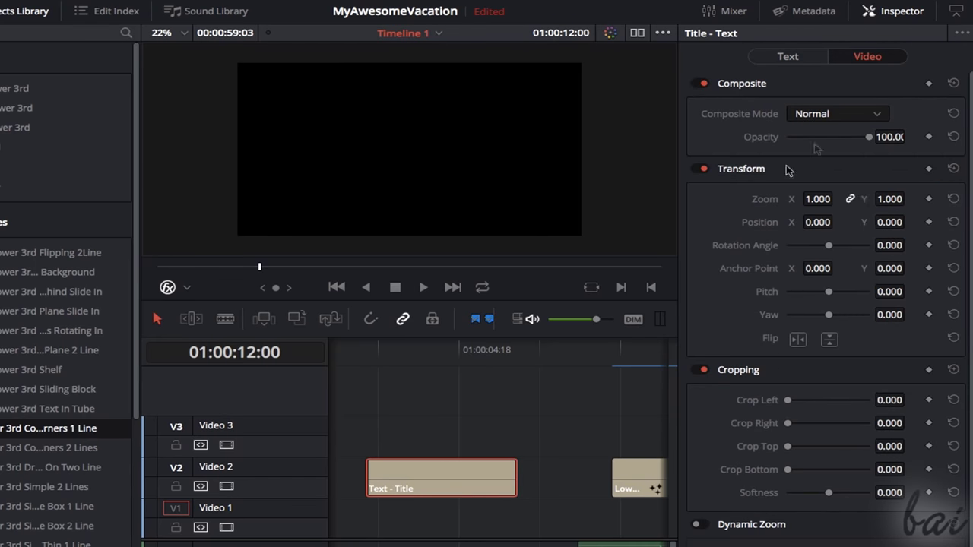
{"action": "left_click", "coordinate": [800, 59]}
{"action": "left_click_drag", "start_coordinate": [730, 116], "coordinate": [691, 114]}
{"action": "type", "text": "Hello there"}
Style the title in yellow Skia, size 221, tracking 8, rotated 17.82°
{"action": "left_click", "coordinate": [919, 188]}
{"action": "left_click", "coordinate": [804, 272]}
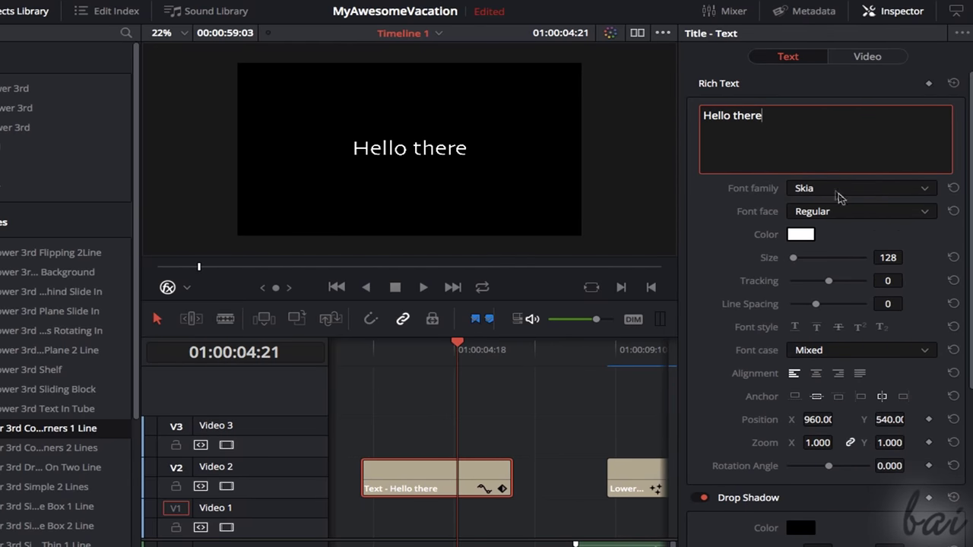
{"action": "left_click", "coordinate": [800, 234]}
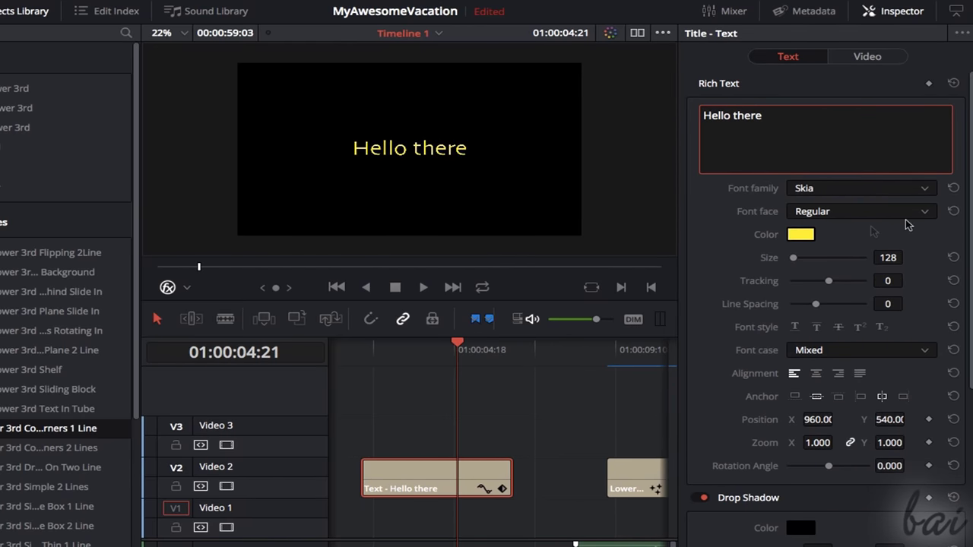
{"action": "left_click_drag", "start_coordinate": [793, 257], "coordinate": [830, 280]}
{"action": "mouse_move", "coordinate": [828, 466]}
{"action": "left_mouse_down"}
{"action": "mouse_move", "coordinate": [836, 470]}
{"action": "mouse_move", "coordinate": [826, 469]}
{"action": "left_mouse_up"}
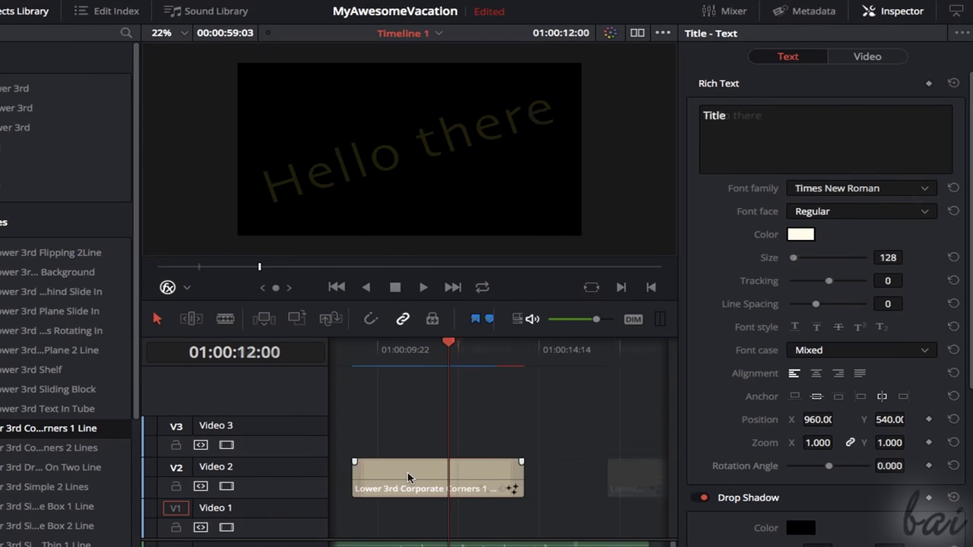
{"action": "left_click", "coordinate": [409, 477]}
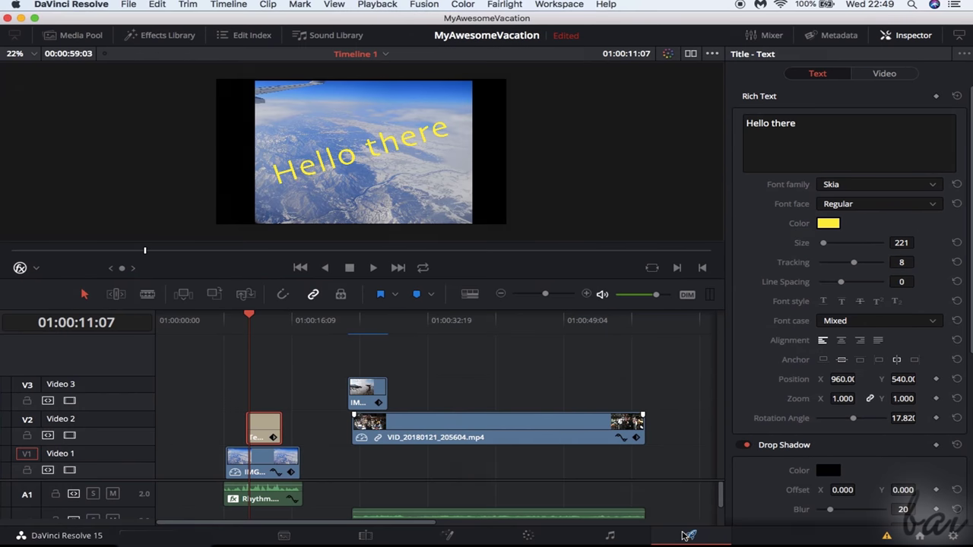
On the Deliver page, hide Clips and set In/Out render points bracketing the title
{"action": "left_click", "coordinate": [686, 537]}
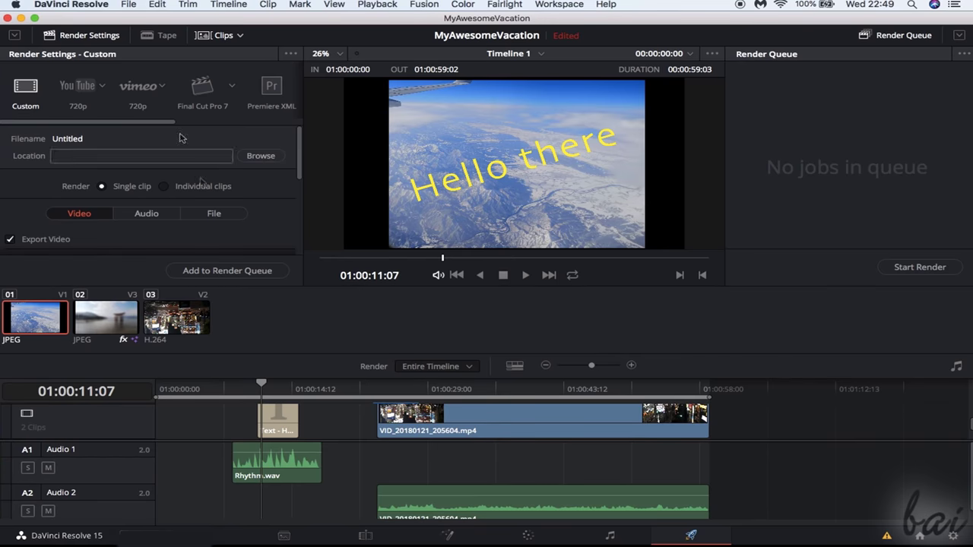
{"action": "left_click", "coordinate": [214, 35]}
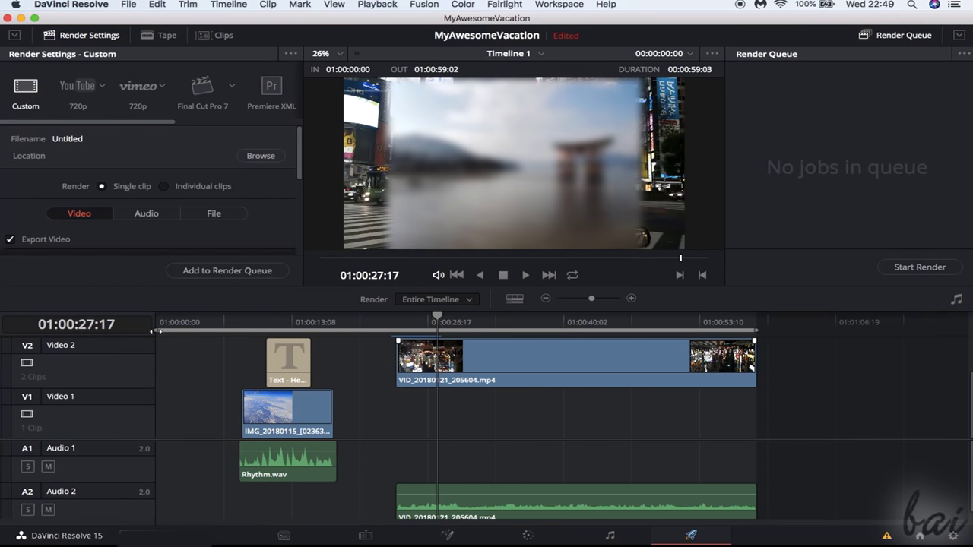
{"action": "left_click_drag", "start_coordinate": [155, 331], "coordinate": [233, 328]}
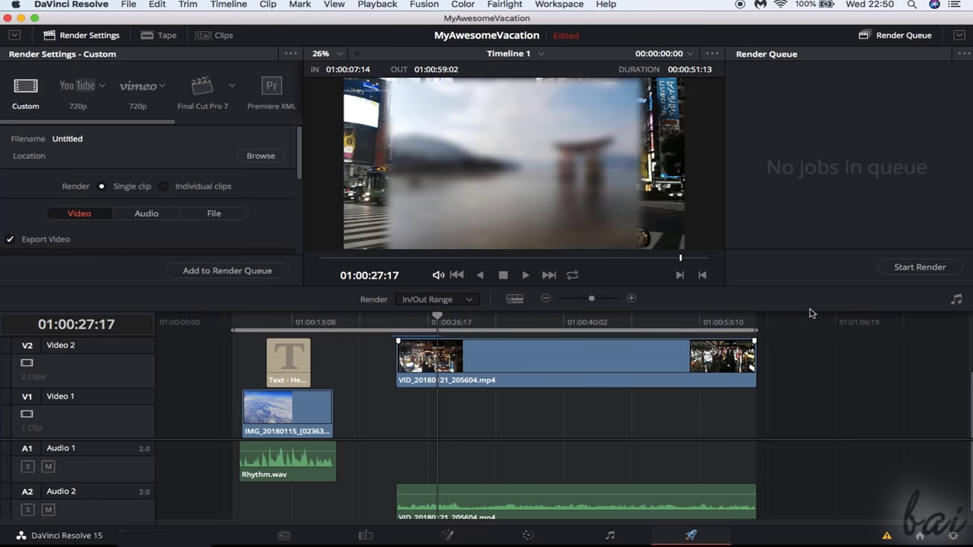
{"action": "mouse_move", "coordinate": [759, 332]}
{"action": "left_mouse_down"}
{"action": "mouse_move", "coordinate": [337, 336]}
{"action": "mouse_move", "coordinate": [344, 341]}
{"action": "left_mouse_up"}
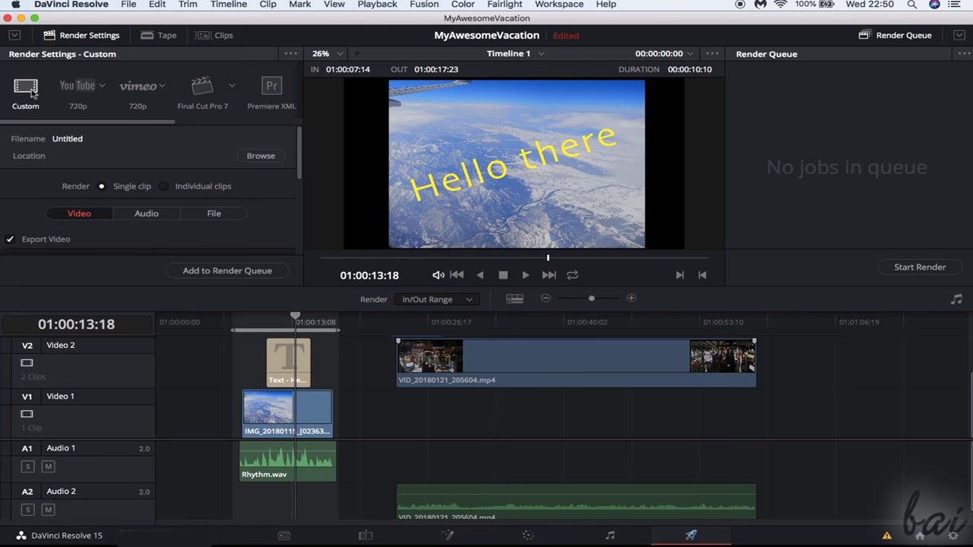
Expand the render settings and try the YouTube 720p and Vimeo 2160p presets
{"action": "left_click", "coordinate": [15, 35]}
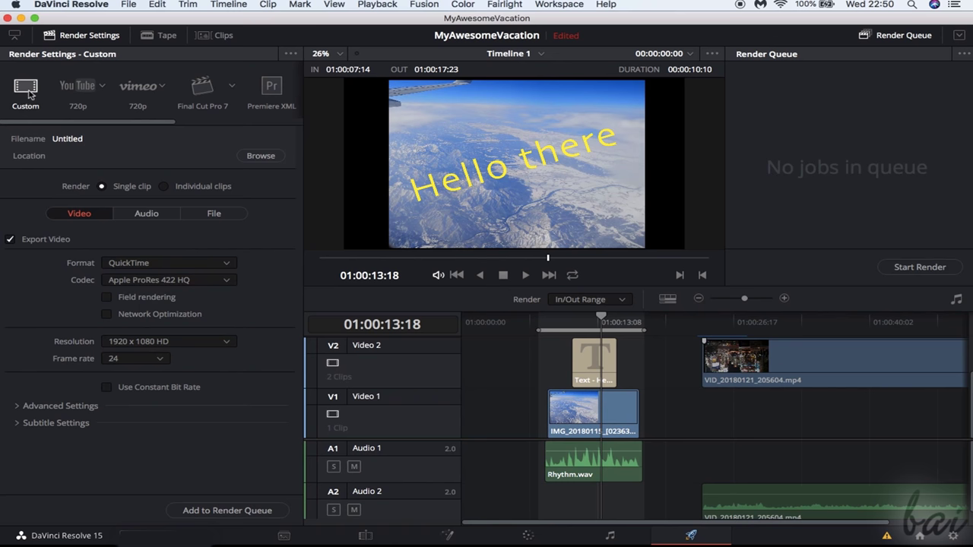
{"action": "left_click", "coordinate": [79, 88]}
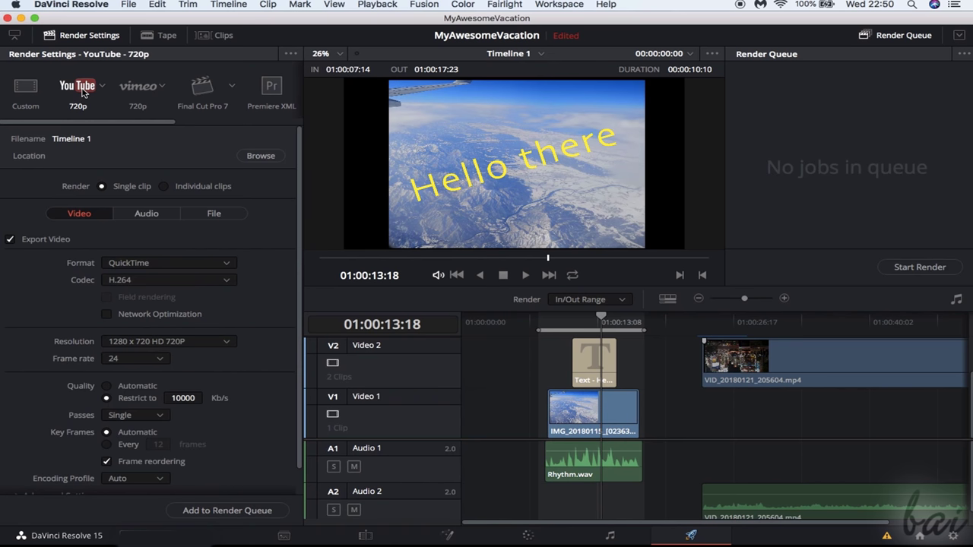
{"action": "left_click", "coordinate": [135, 90]}
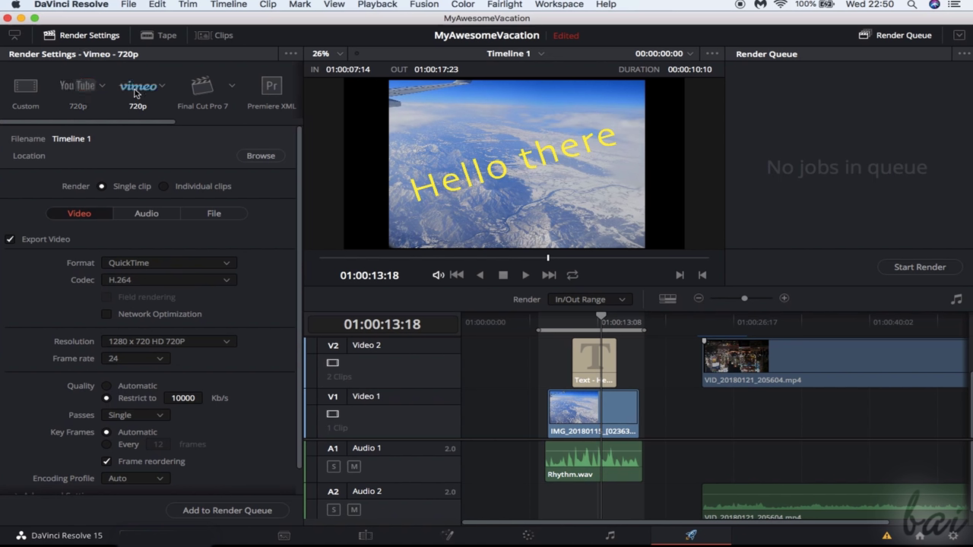
{"action": "left_click", "coordinate": [162, 88]}
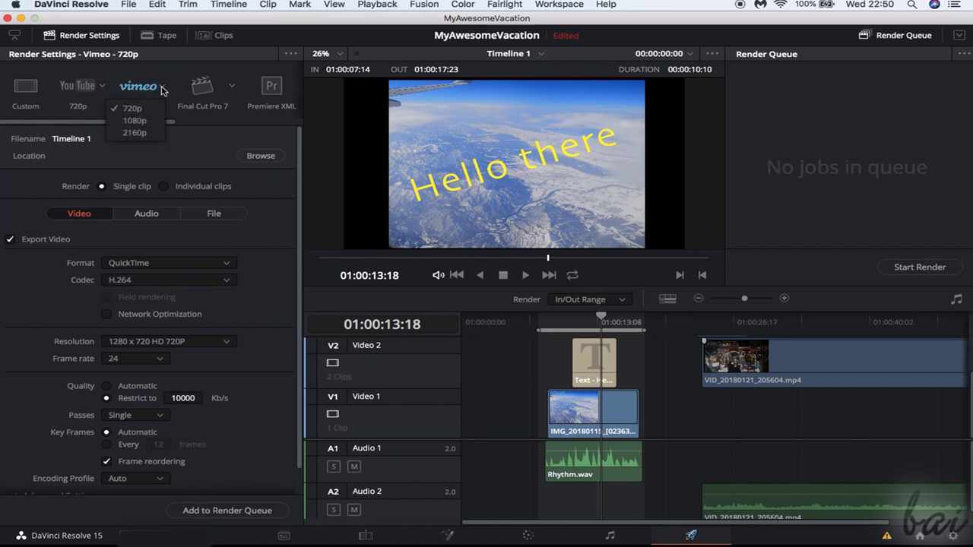
{"action": "left_click", "coordinate": [136, 133]}
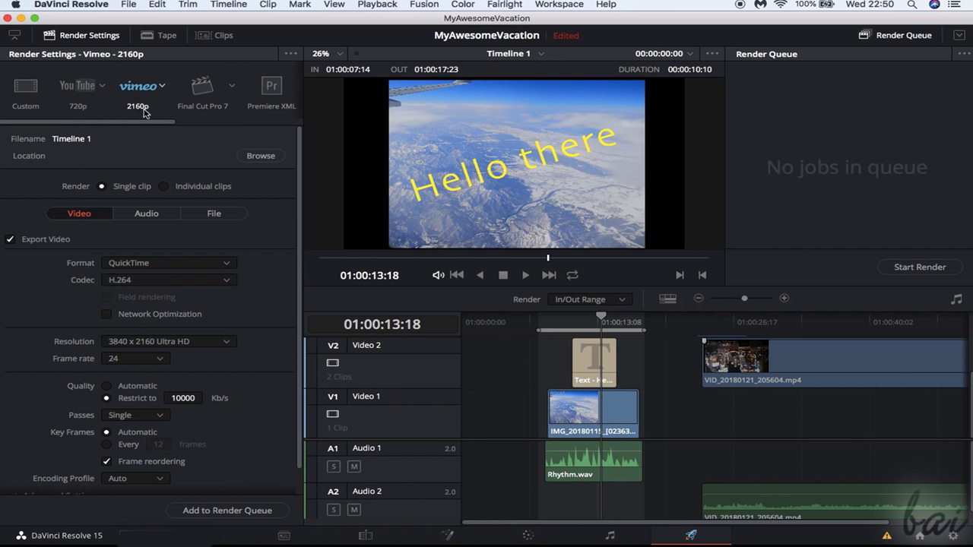
Try the Final Cut Pro 7, Premiere XML, Pro Tools and Audio Only presets
{"action": "left_click", "coordinate": [192, 106]}
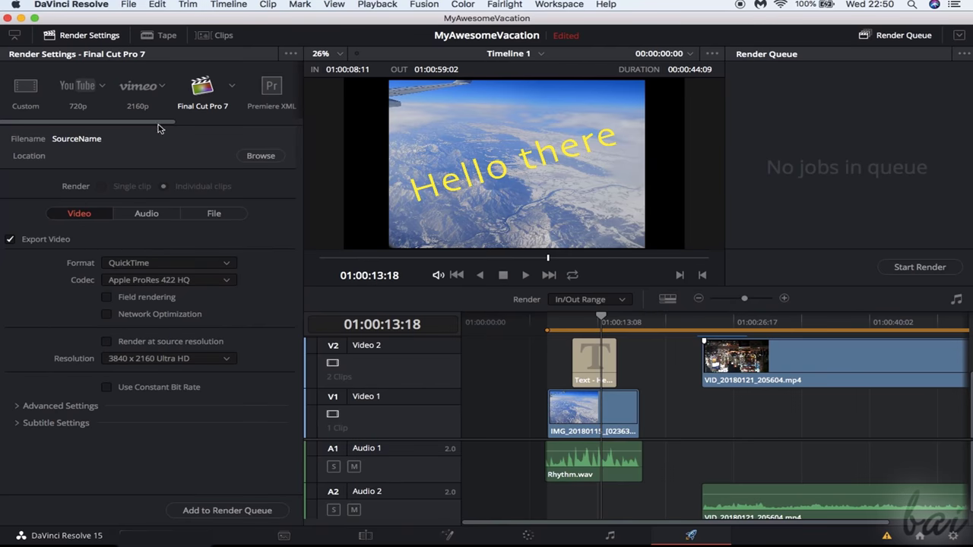
{"action": "left_click_drag", "start_coordinate": [161, 126], "coordinate": [224, 128]}
{"action": "left_click", "coordinate": [155, 87]}
{"action": "left_click", "coordinate": [263, 86]}
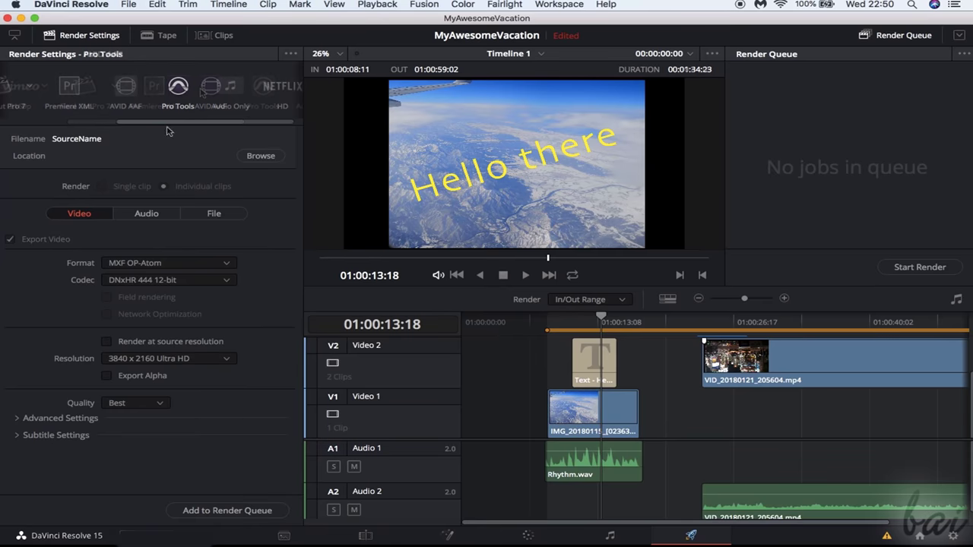
{"action": "left_click", "coordinate": [232, 90]}
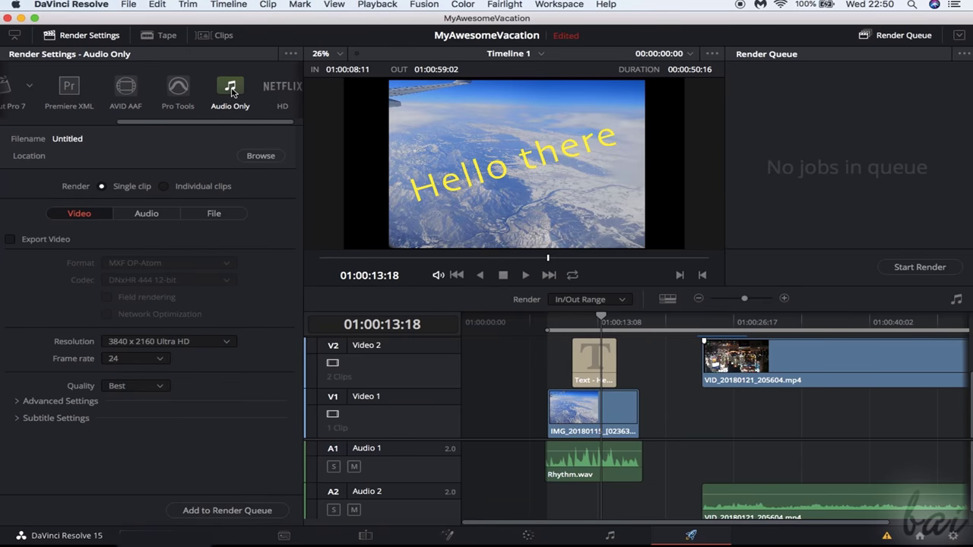
Undo back to the Custom preset and set the output location to Macintosh HD's Desktop
{"action": "key", "text": "super+z"}
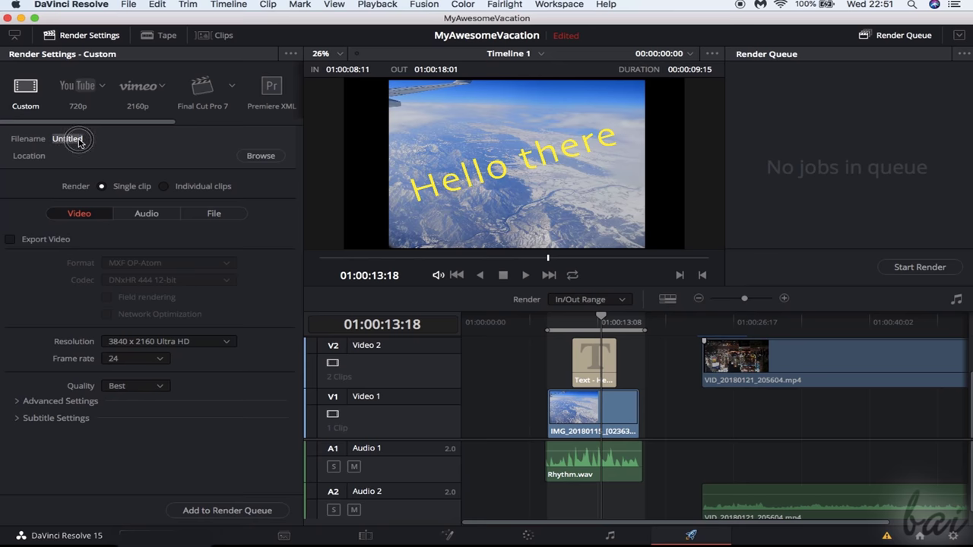
{"action": "left_click", "coordinate": [257, 158]}
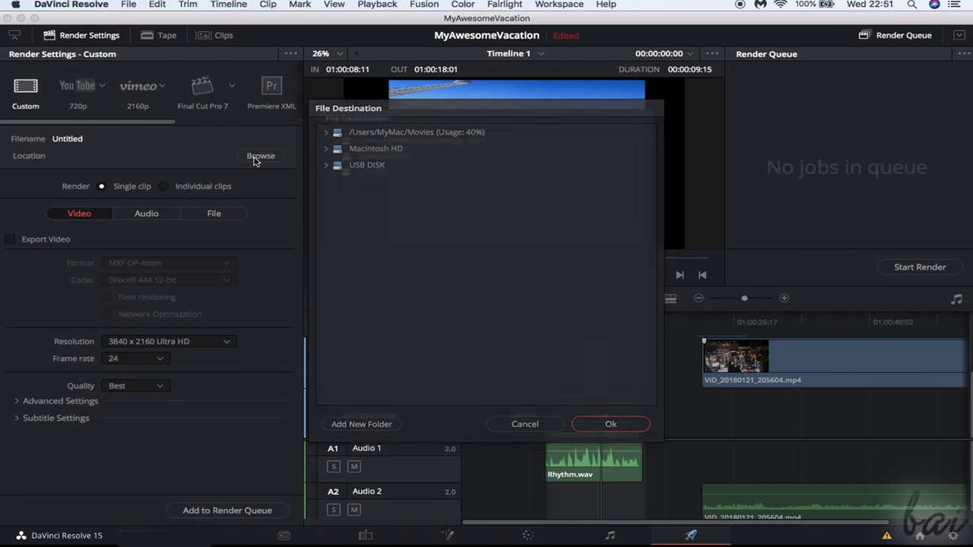
{"action": "double_click", "coordinate": [374, 148]}
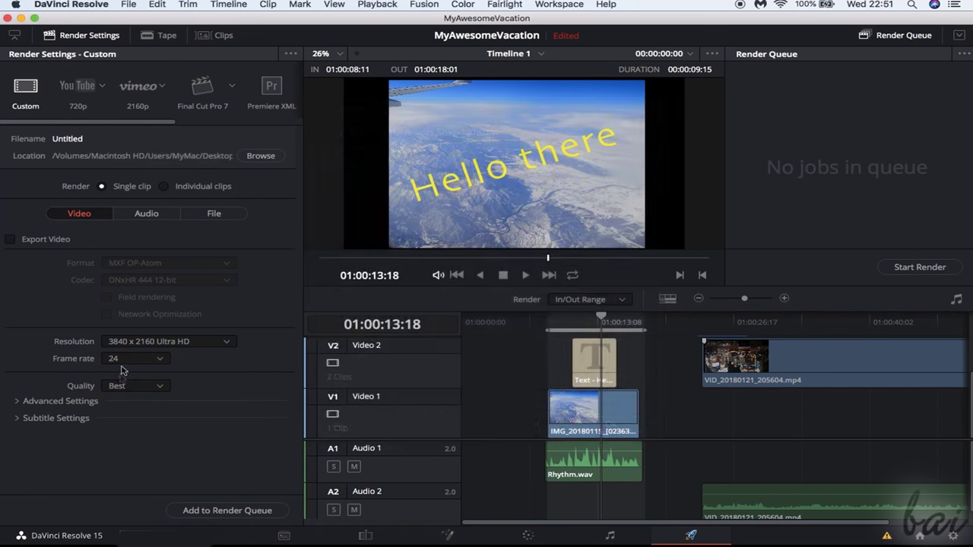
Review the Video, Audio and File tabs, keeping resolution and the Linear PCM codec
{"action": "left_click", "coordinate": [152, 341]}
{"action": "left_click", "coordinate": [140, 456]}
{"action": "left_click", "coordinate": [146, 214]}
{"action": "left_click", "coordinate": [241, 282]}
{"action": "left_click", "coordinate": [214, 214]}
{"action": "left_click", "coordinate": [213, 213]}
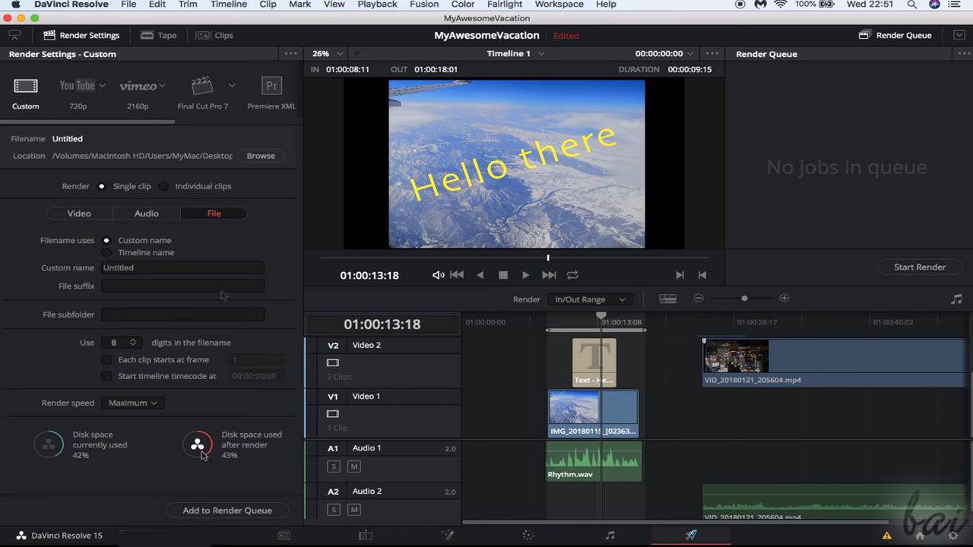
Queue Timeline 1 as Job 1 and Job 2, select them, and start rendering
{"action": "left_click", "coordinate": [223, 512]}
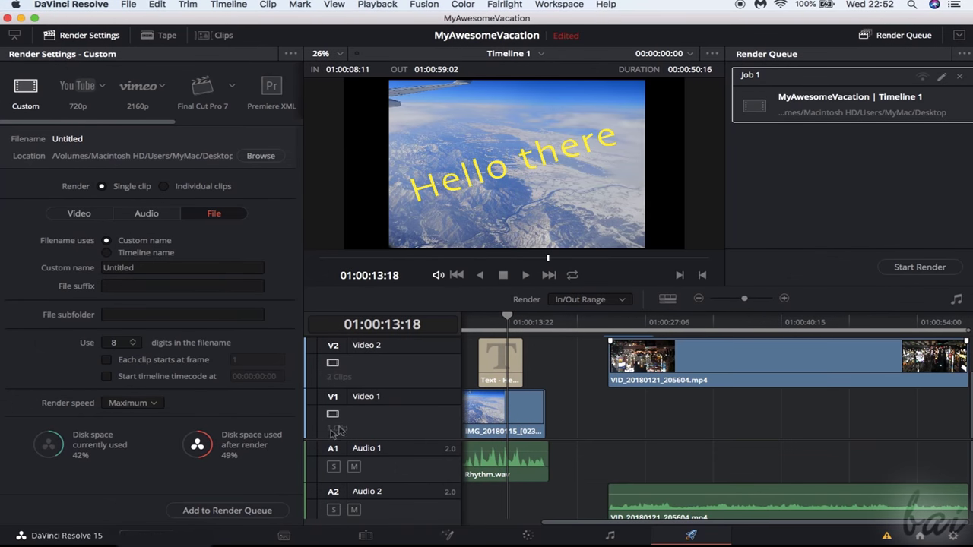
{"action": "left_click", "coordinate": [246, 511]}
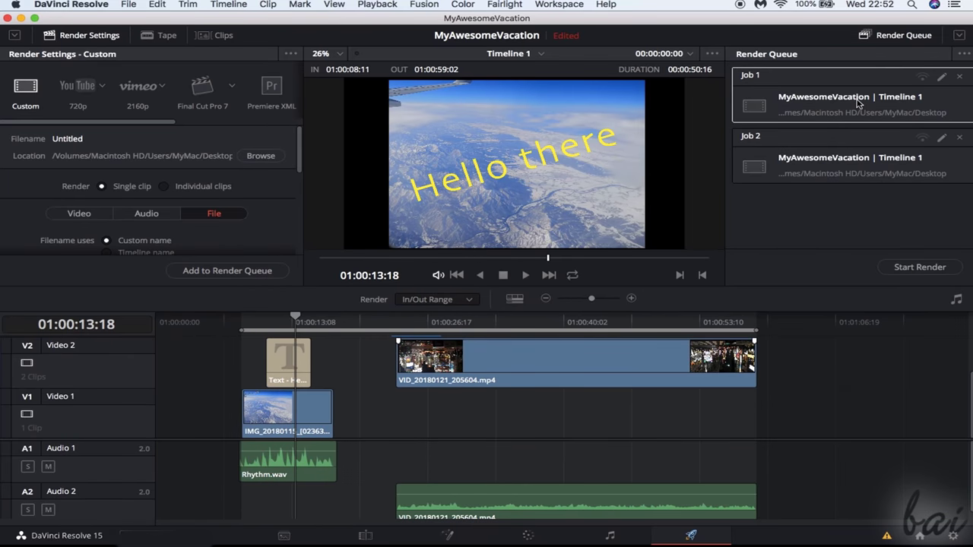
{"action": "left_click", "coordinate": [845, 152]}
{"action": "left_click", "coordinate": [846, 105]}
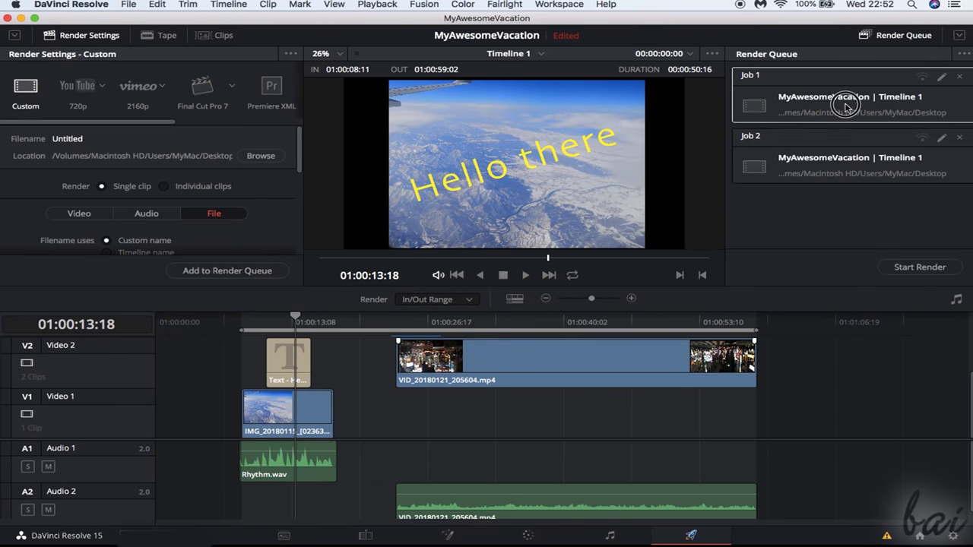
{"action": "left_click", "coordinate": [919, 269]}
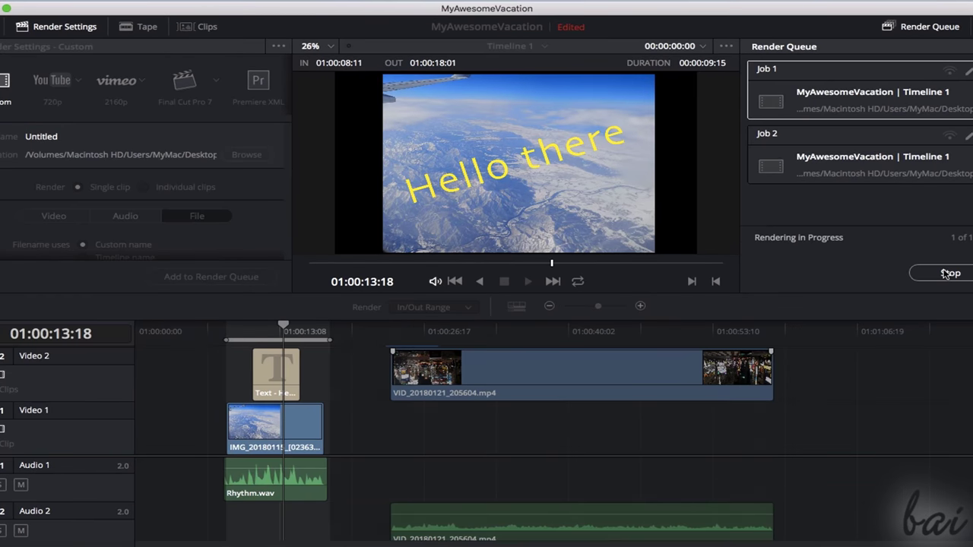